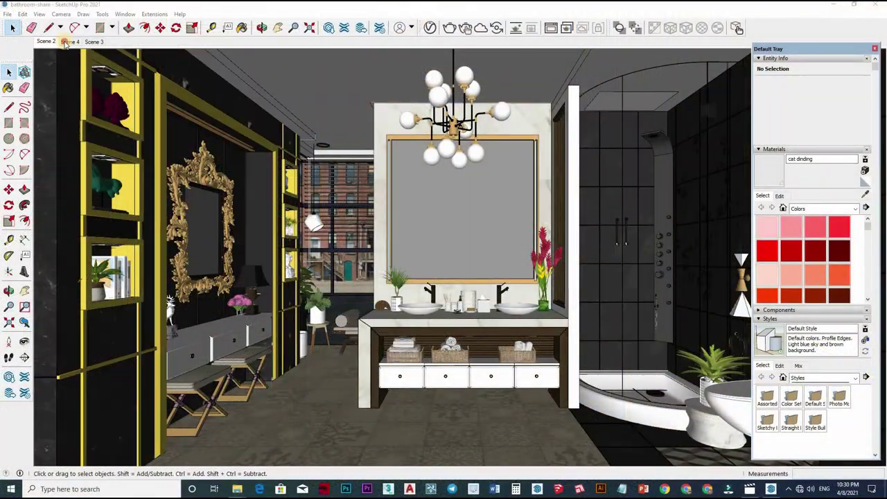
Preview Scenes 4 and 3, return to Scene 2, and start an interactive V-Ray render.
left_click(95, 41)
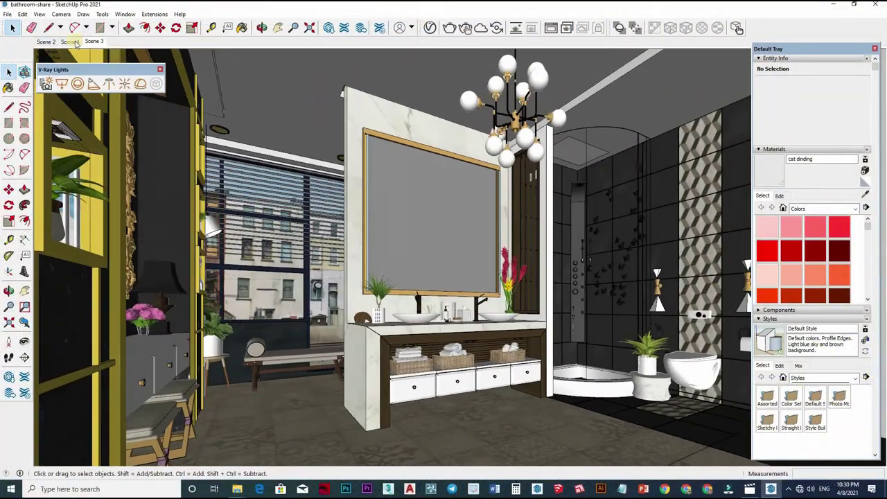
left_click(46, 42)
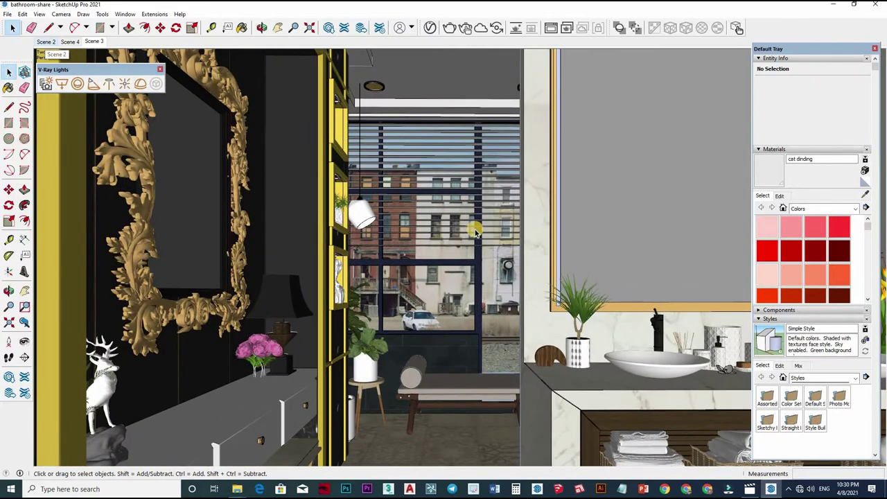
left_click(94, 42)
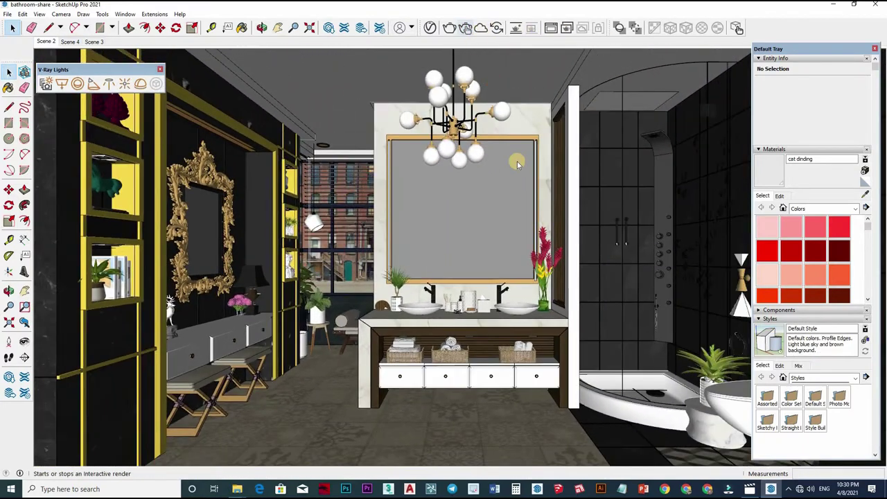
left_click(465, 28)
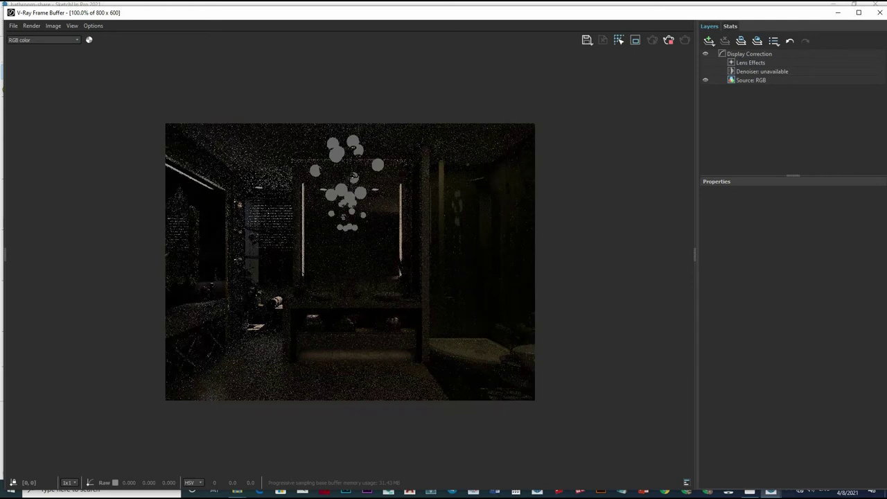
Zoom the frame buffer to 400% to inspect render noise, back to 100%, then close it.
scroll(235, 270, "up", 1)
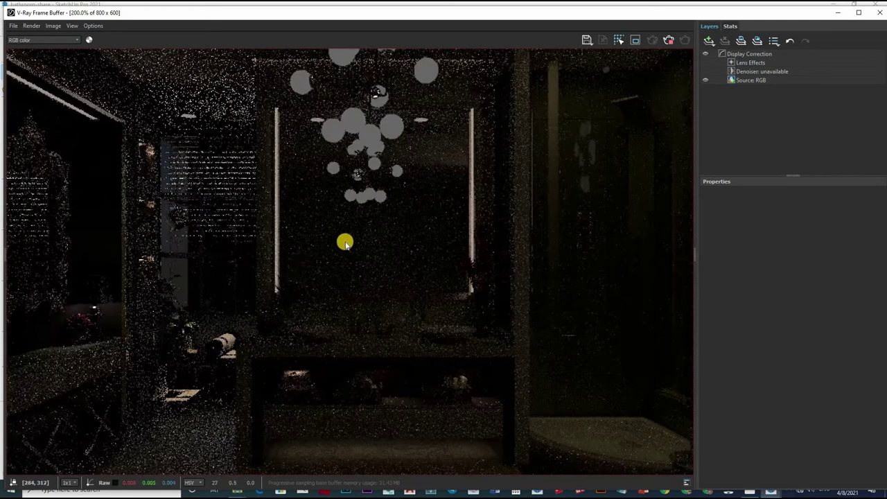
scroll(277, 322, "up", 1)
middle_click_drag(277, 323, 354, 307)
scroll(291, 273, "up", 1)
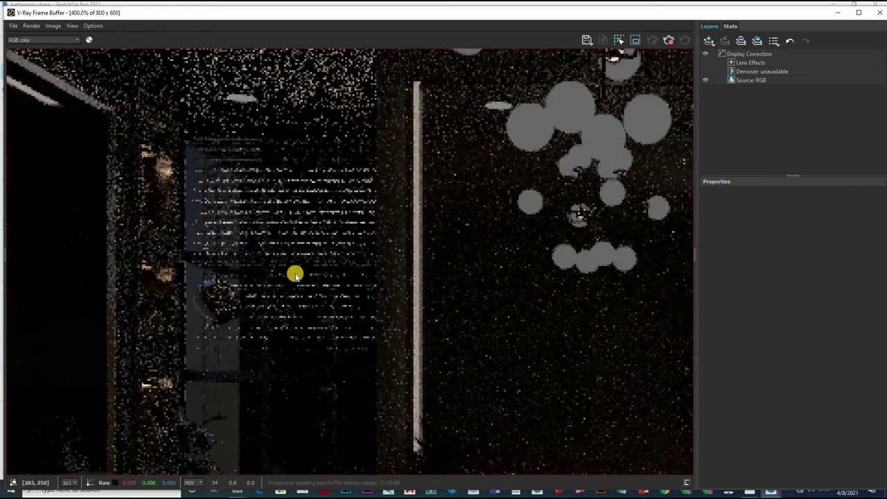
scroll(585, 108, "down", 2)
scroll(637, 71, "down", 1)
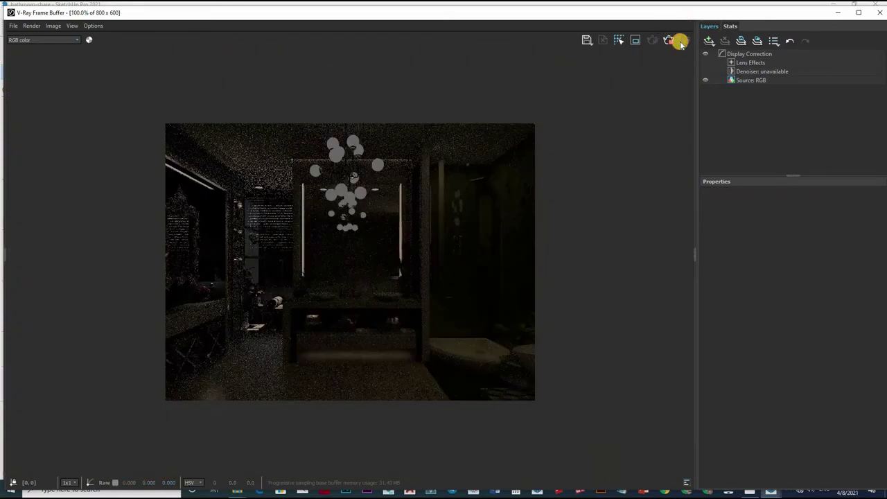
left_click(882, 13)
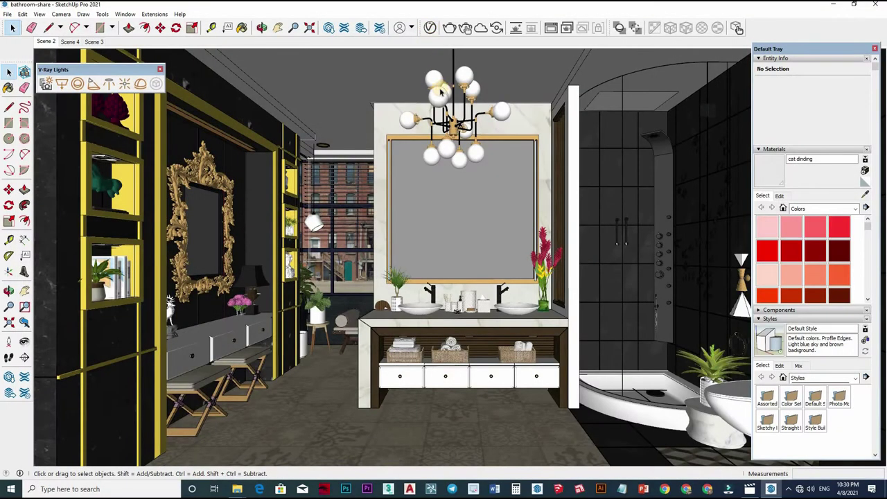
Open the V-Ray Asset Editor beside the view and load the floor tile's Material4 settings.
left_click(430, 28)
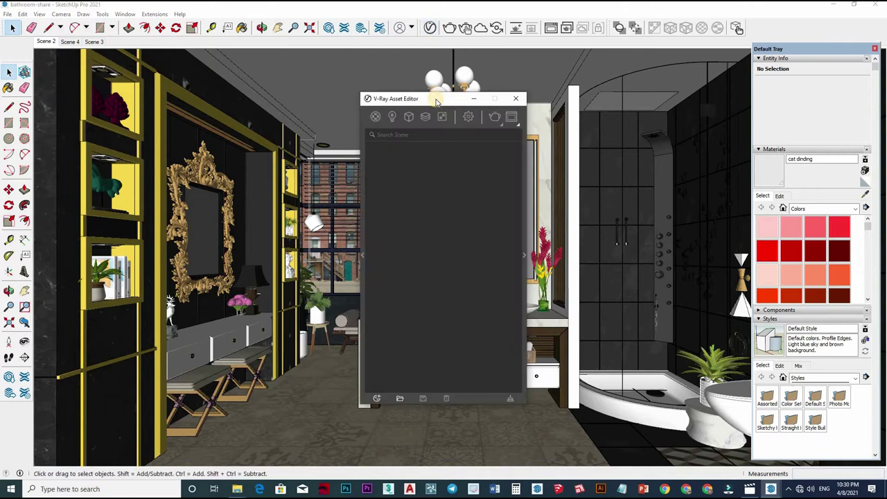
left_click_drag(396, 104, 187, 100)
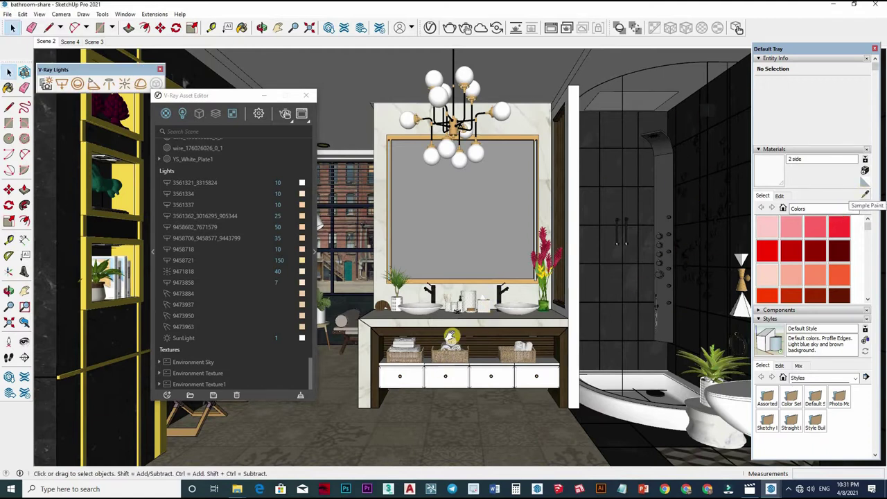
mouse_move(458, 358)
middle_mouse_down()
mouse_move(488, 392)
mouse_move(824, 383)
mouse_move(783, 388)
middle_mouse_up()
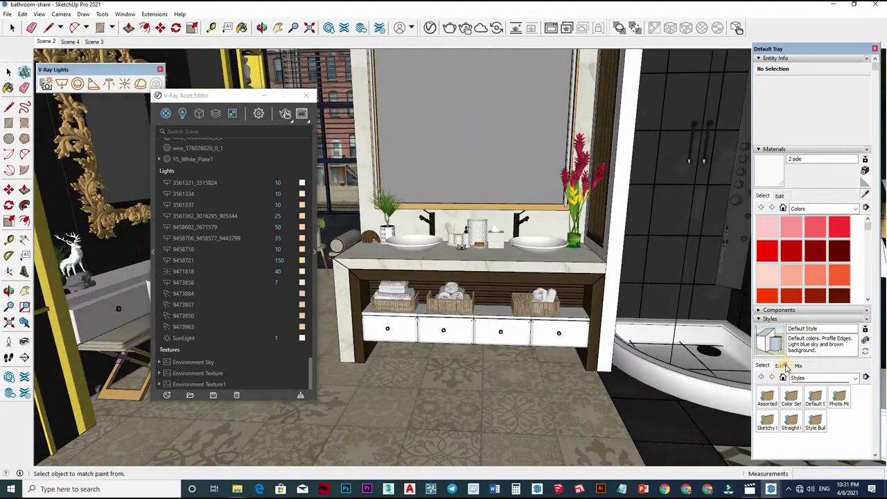
left_click(780, 365)
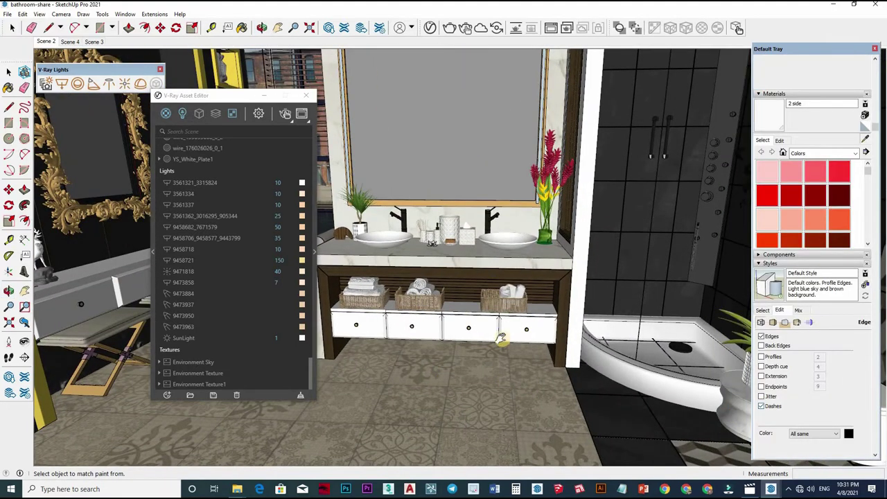
mouse_move(473, 352)
middle_mouse_down()
mouse_move(446, 368)
mouse_move(450, 375)
mouse_move(420, 380)
middle_mouse_up()
key("b")
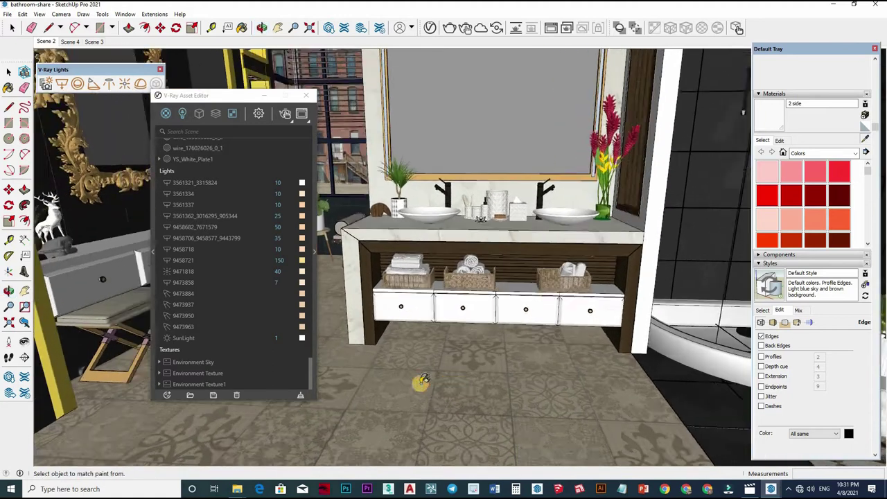
left_click(420, 380, "alt")
left_click(318, 248)
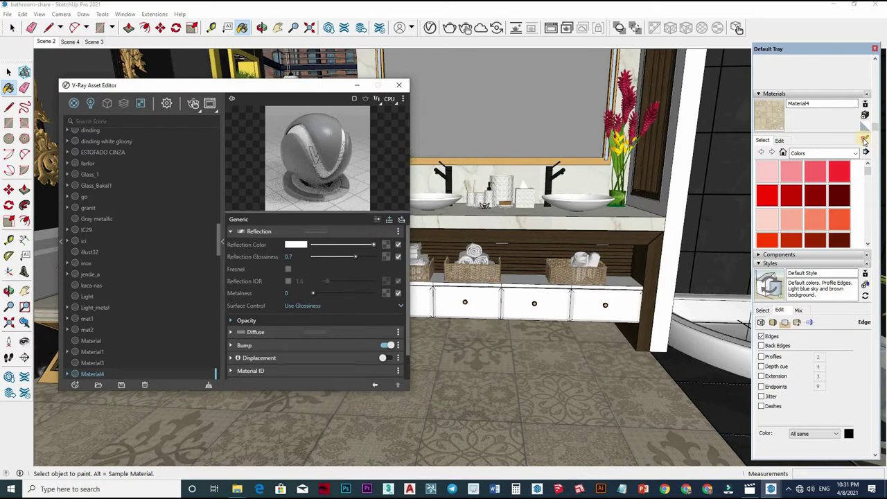
Sample the vanity drawer and gold drawer knob materials into the Asset Editor.
mouse_move(590, 340)
middle_mouse_down()
mouse_move(545, 317)
mouse_move(519, 326)
middle_mouse_up()
left_click(519, 326, "alt")
scroll(519, 326, "up", 3)
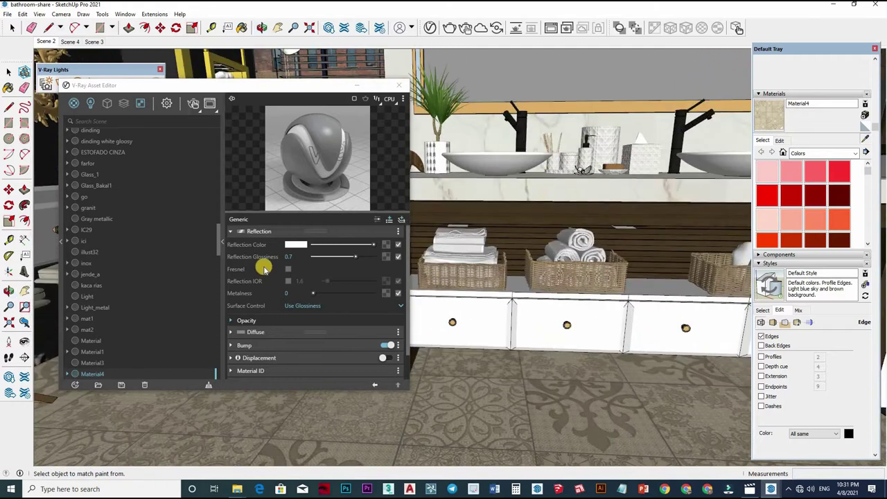
left_click(372, 246)
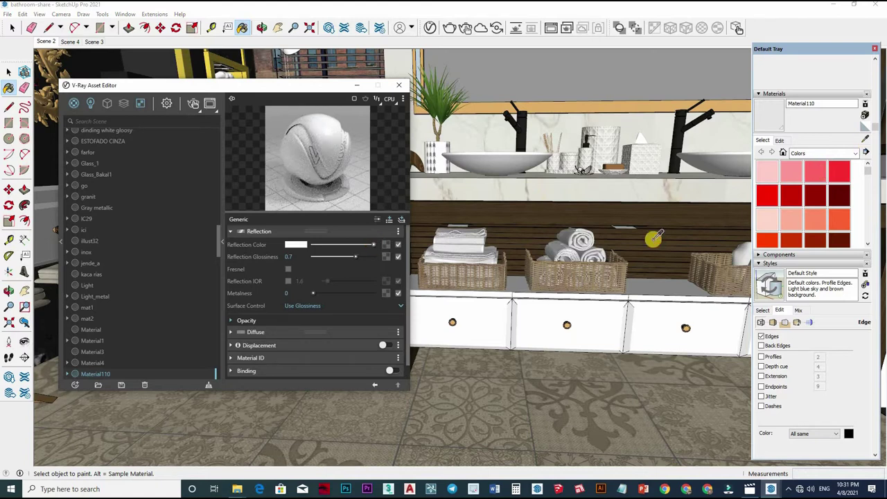
left_click(565, 299)
scroll(537, 304, "up", 4)
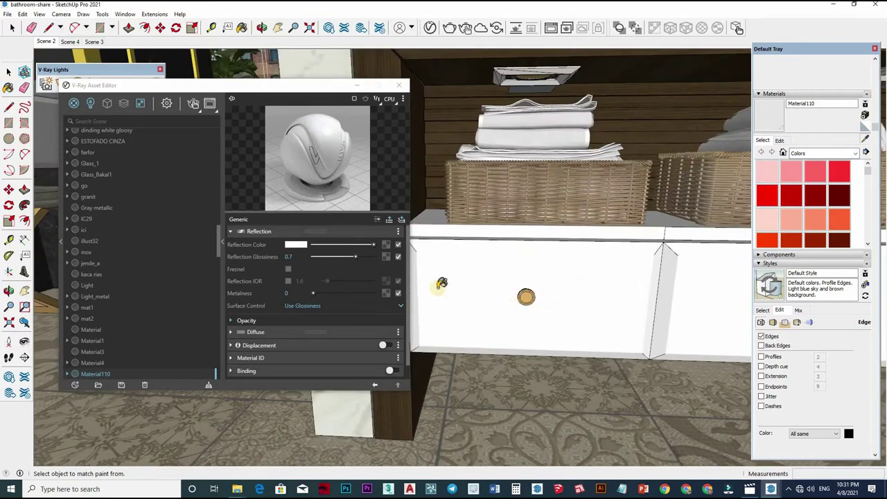
left_click(442, 285, "alt")
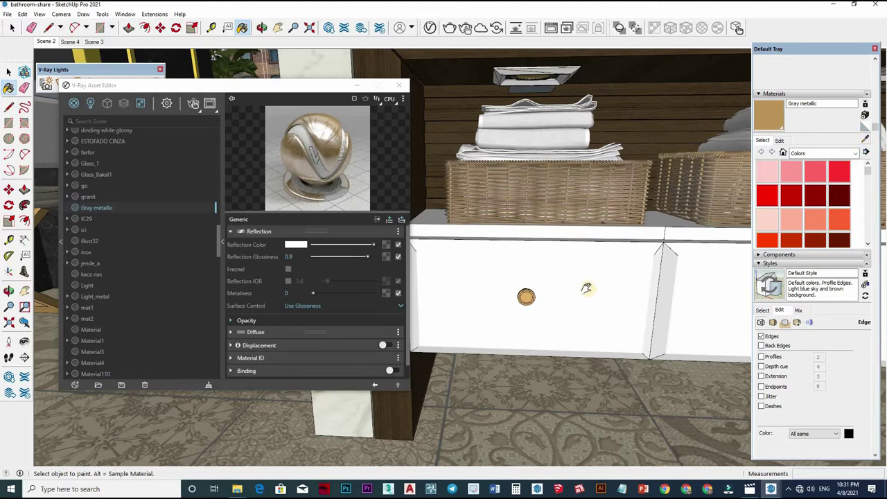
Set the cabinet's Wood_Cherry_Original1 reflection glossiness to 0.7.
middle_click_drag(503, 237, 503, 218)
scroll(472, 239, "down", 2)
left_click(443, 256, "alt")
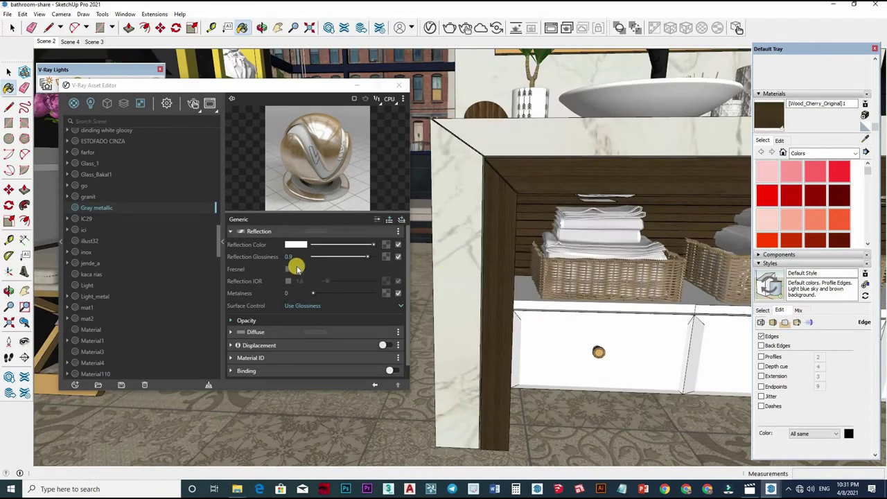
left_click(292, 257)
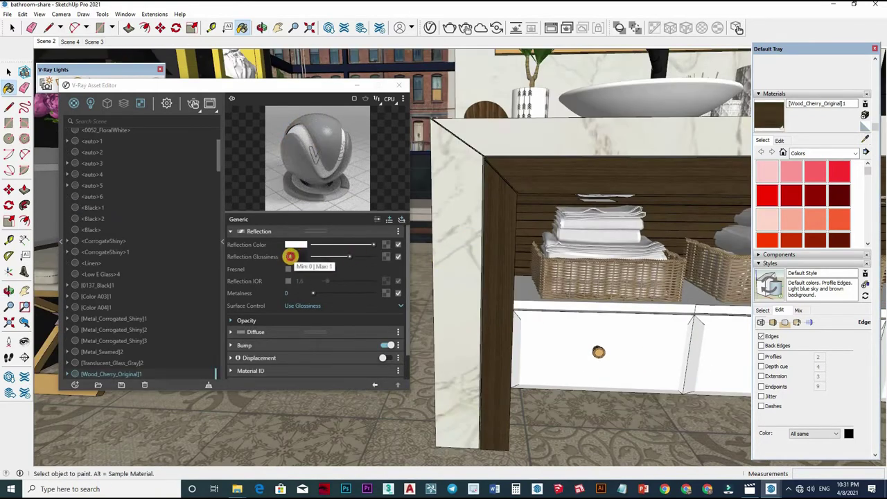
type("0.7")
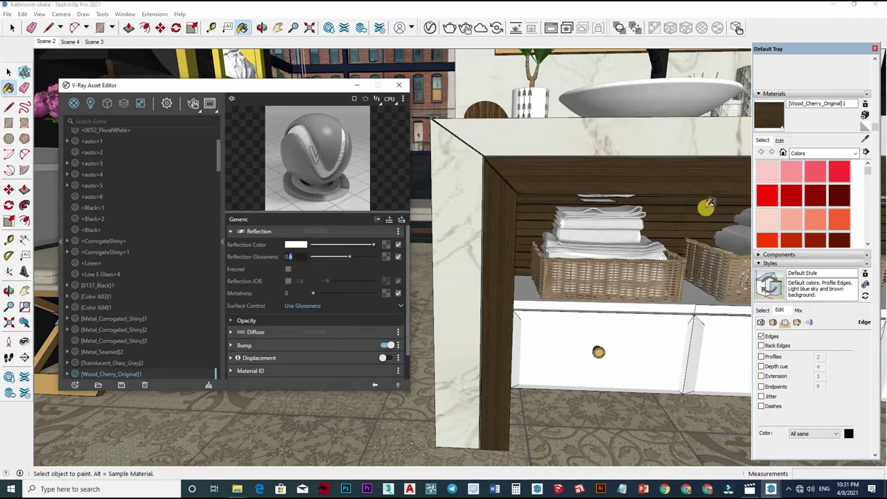
key("Return")
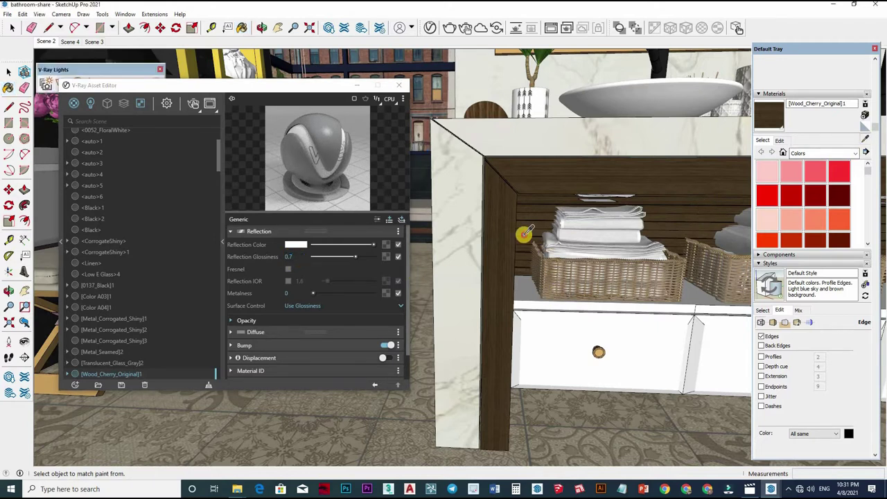
middle_click_drag(554, 294, 327, 236)
left_click_drag(355, 256, 377, 259)
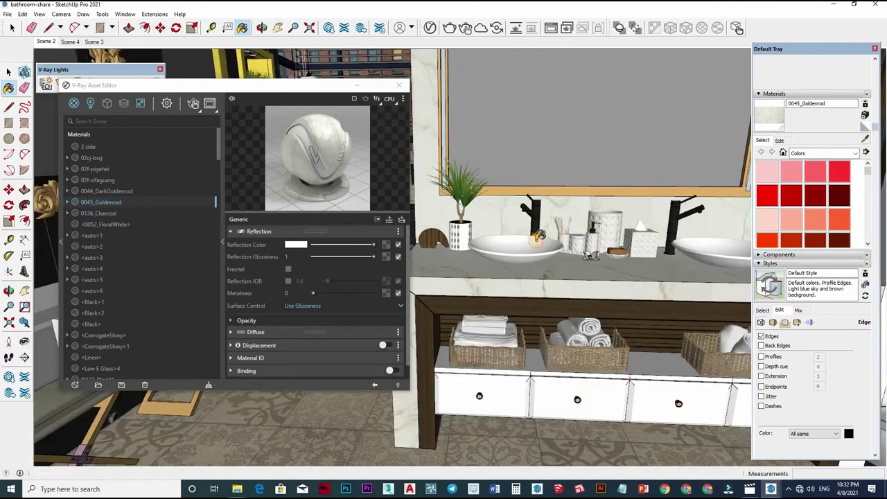
Sample the white basin, chrome faucet, mirror and glowing globe light Color E04 materials.
left_click(456, 244, "alt")
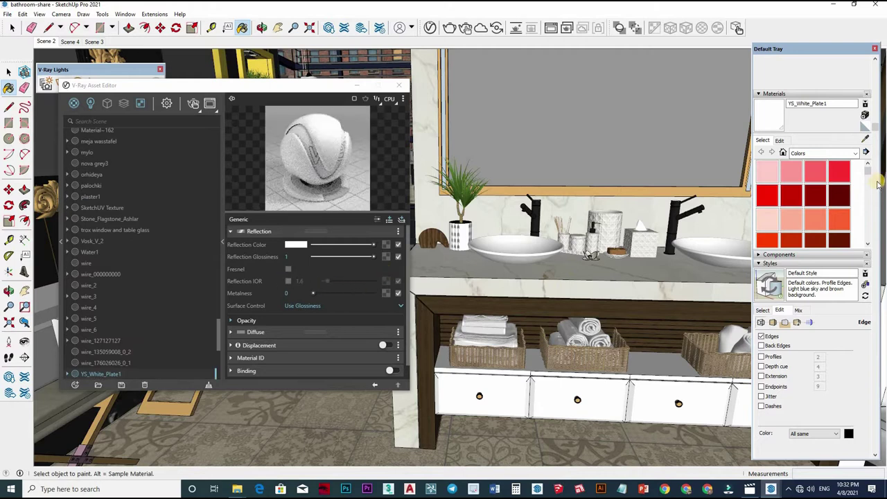
key("alt")
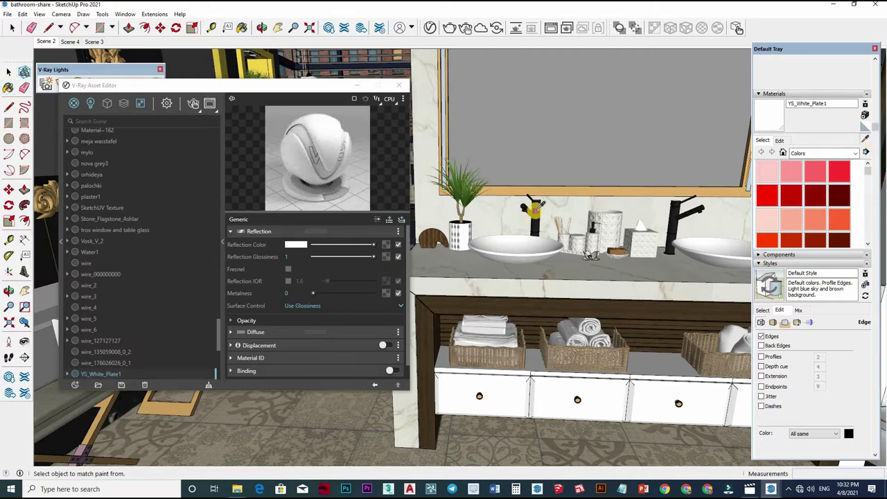
left_click(534, 208, "alt")
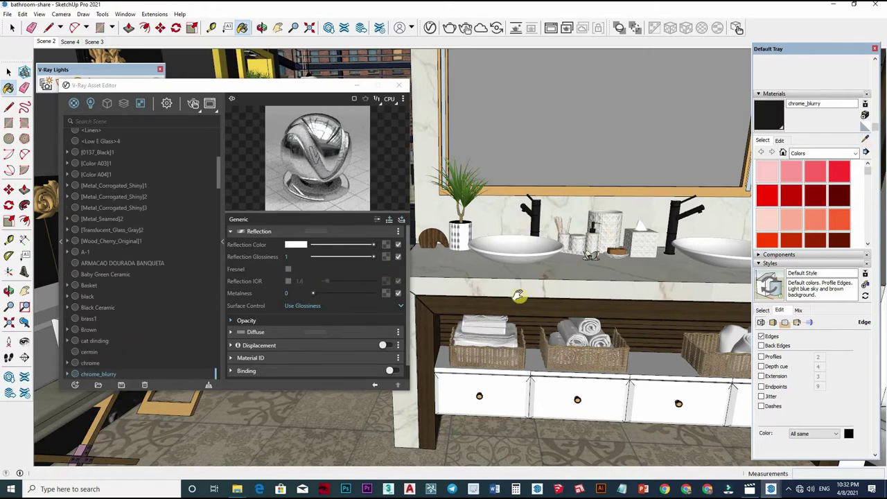
mouse_move(519, 296)
middle_mouse_down()
mouse_move(866, 149)
mouse_move(610, 258)
middle_mouse_up()
left_click(578, 262, "alt")
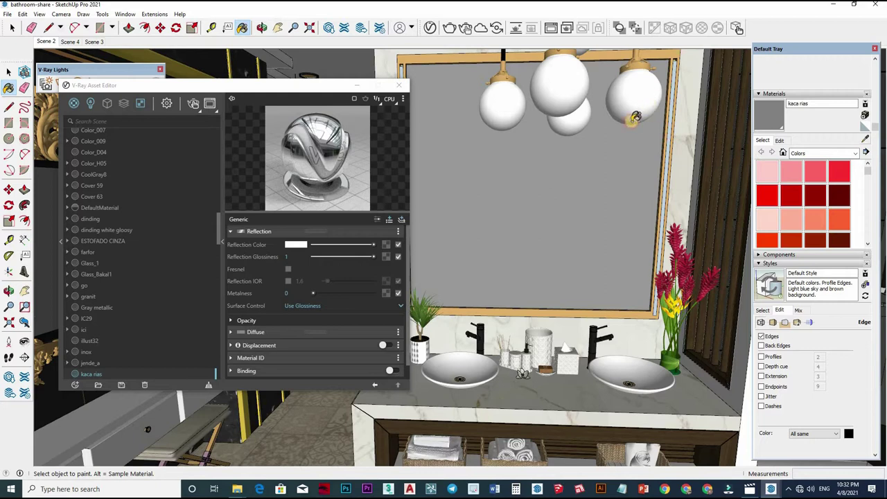
left_click(576, 167, "alt")
mouse_move(584, 208)
middle_mouse_down()
mouse_move(362, 265)
mouse_move(287, 254)
middle_mouse_up()
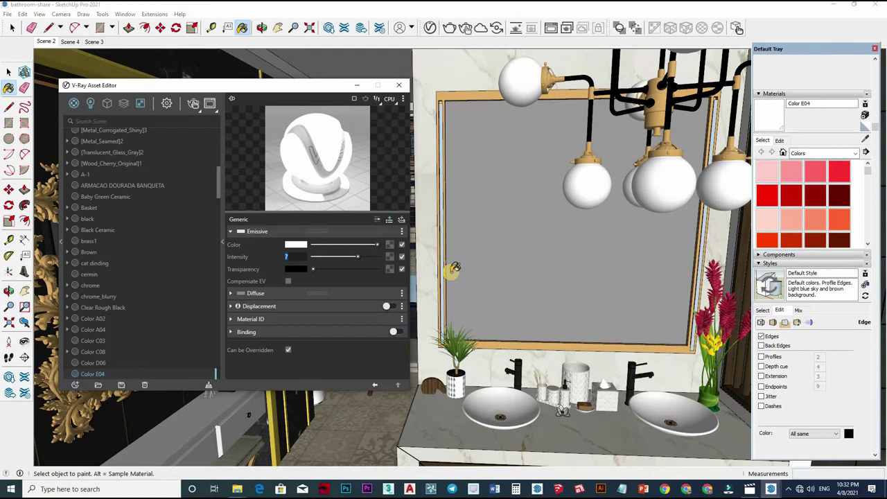
Set the Color E04 globe material's emissive intensity to 15.
type("5")
key("Return")
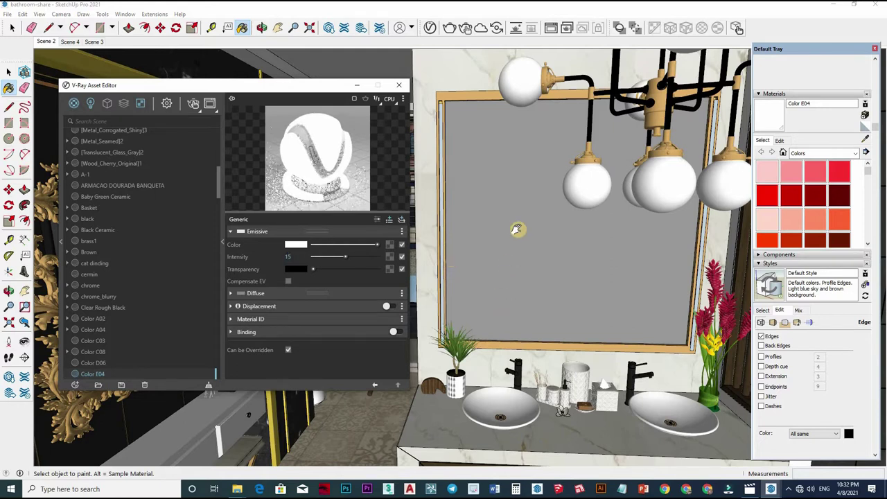
middle_click_drag(493, 277, 527, 263)
middle_click_drag(841, 165, 555, 255)
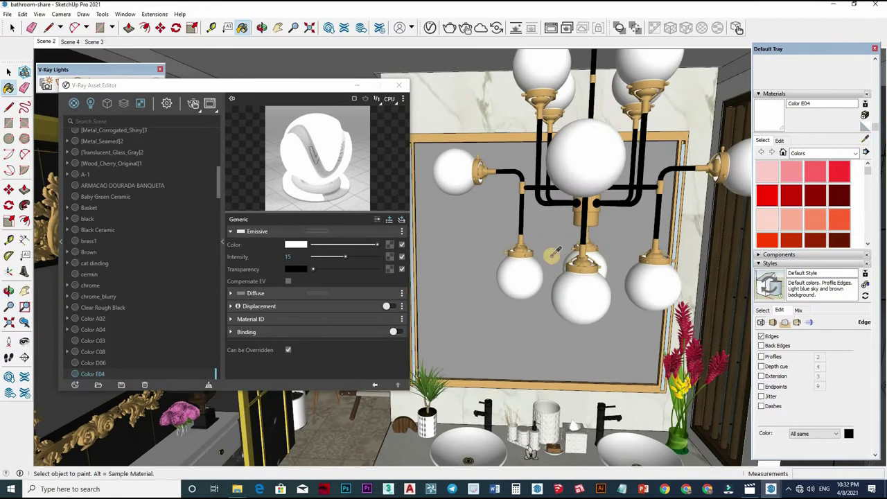
Set the black Color M09 material's reflection glossiness to 0.85.
key("alt")
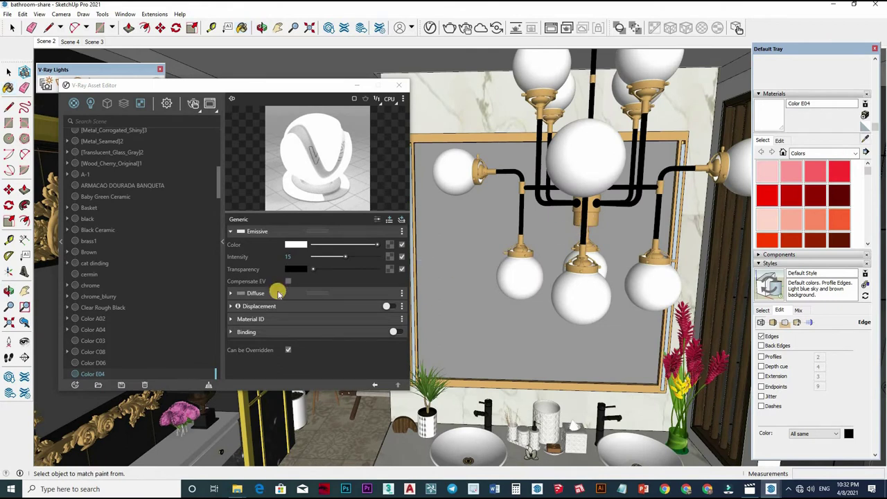
left_click(299, 256)
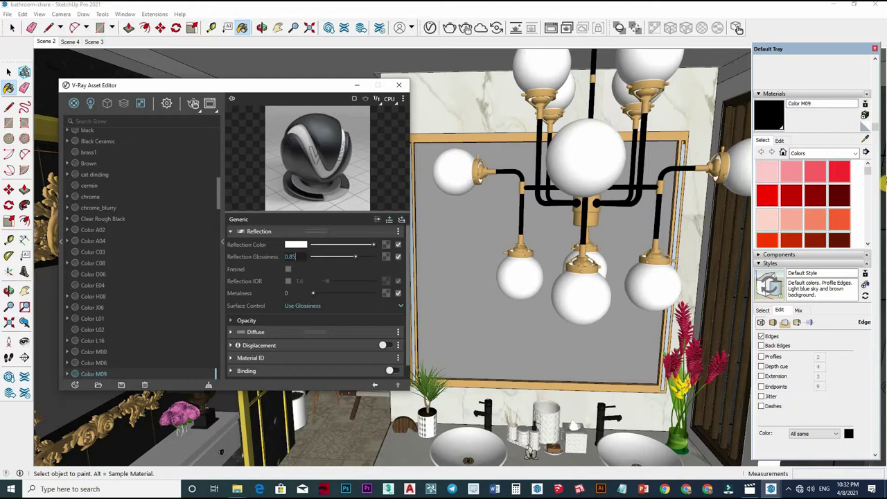
key("Return")
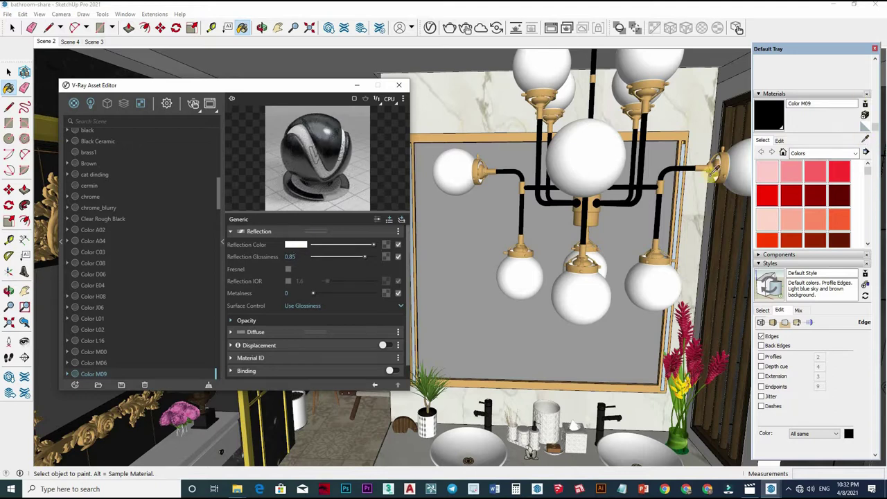
Sample the gold chandelier fitting material from the model.
left_click(712, 167)
key("alt")
left_click(414, 270, "alt")
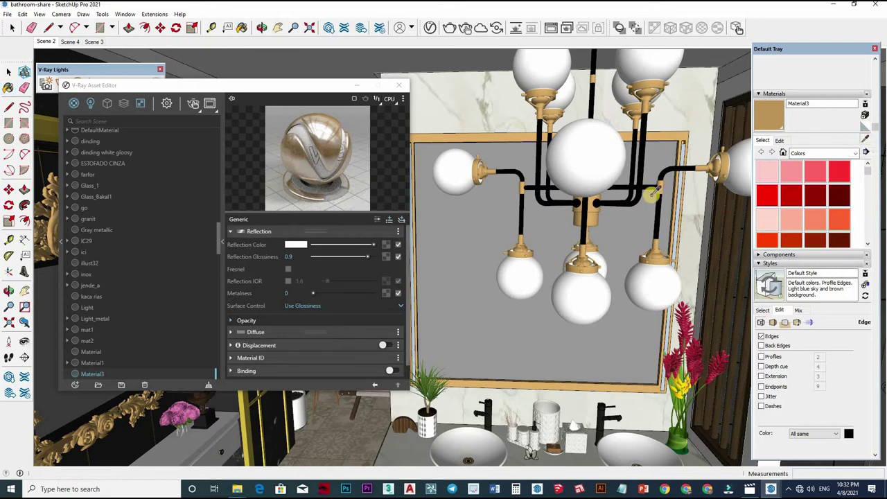
mouse_move(612, 239)
middle_mouse_down()
mouse_move(607, 281)
mouse_move(513, 250)
middle_mouse_up()
Sample the shower glass material and adjust its refraction colour.
left_click(512, 251, "alt")
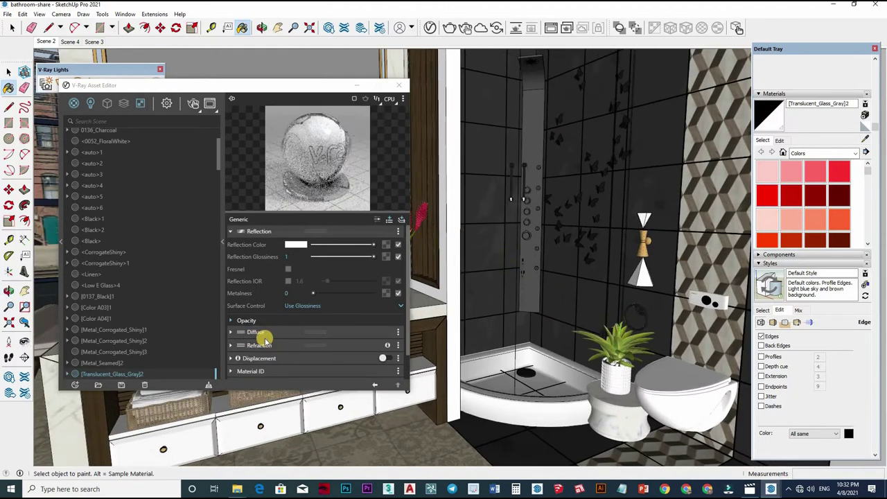
left_click(344, 349)
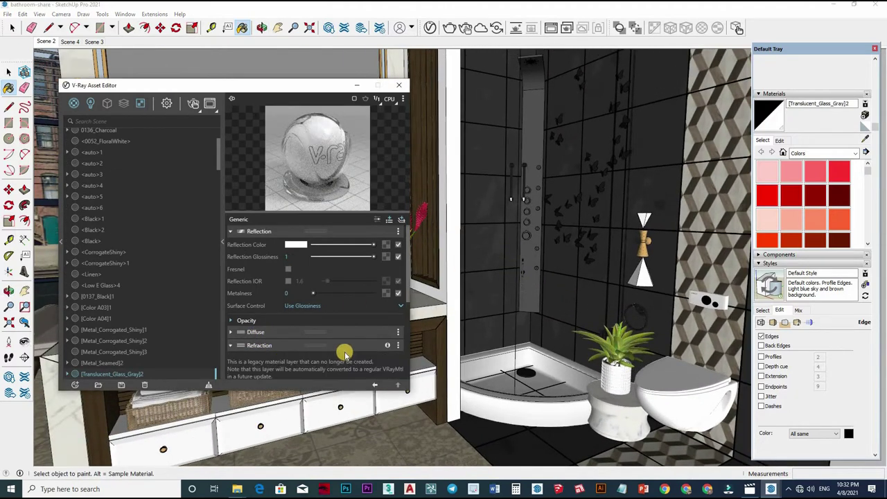
scroll(345, 354, "down", 3)
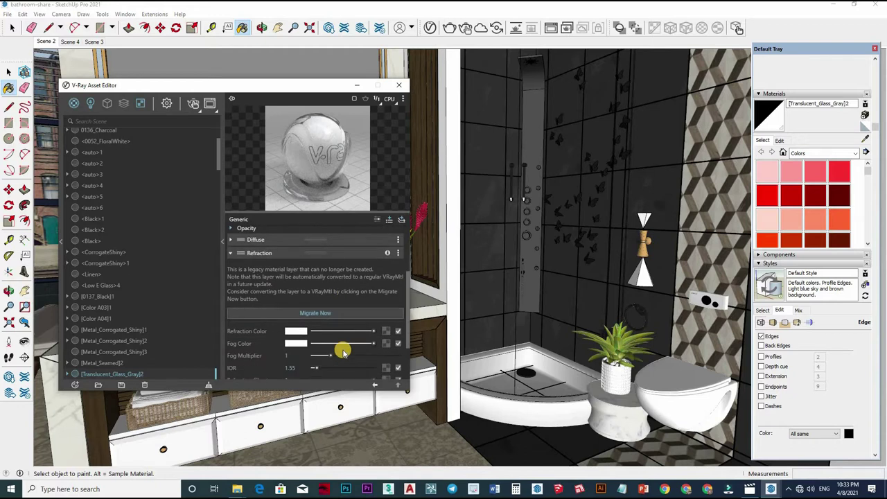
scroll(343, 352, "down", 2)
scroll(343, 352, "up", 4)
scroll(342, 349, "down", 2)
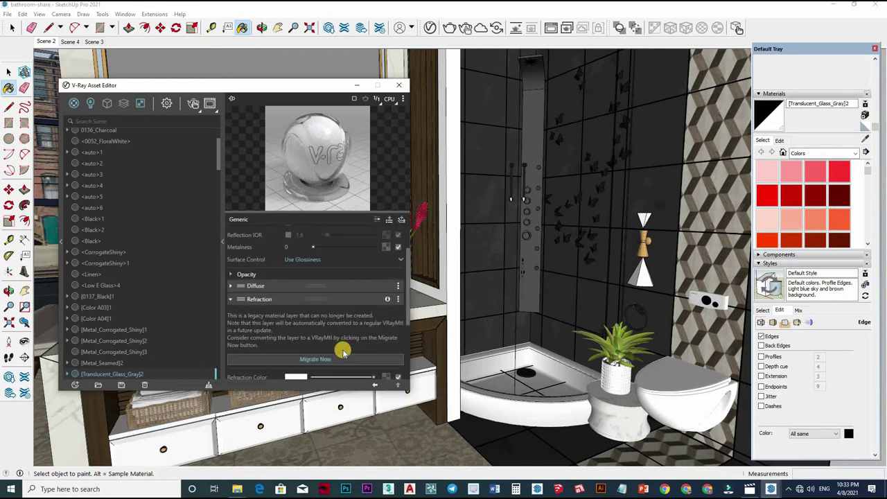
scroll(344, 309, "down", 2)
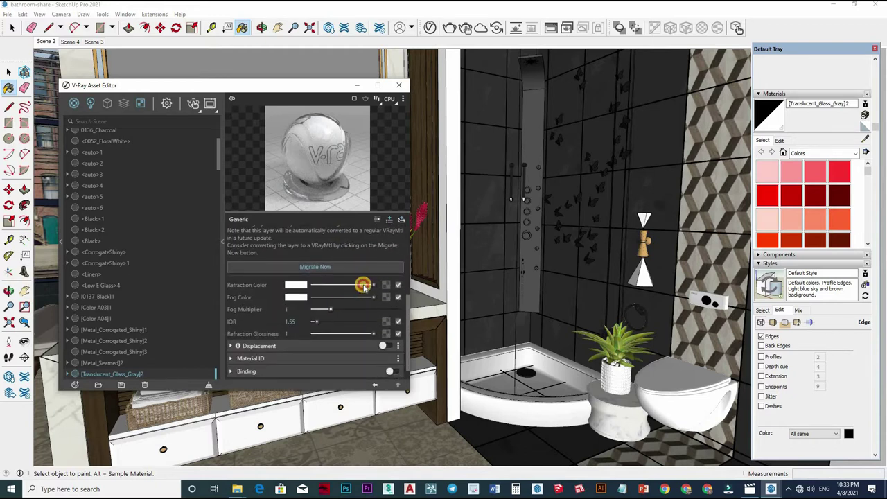
left_click_drag(383, 284, 372, 286)
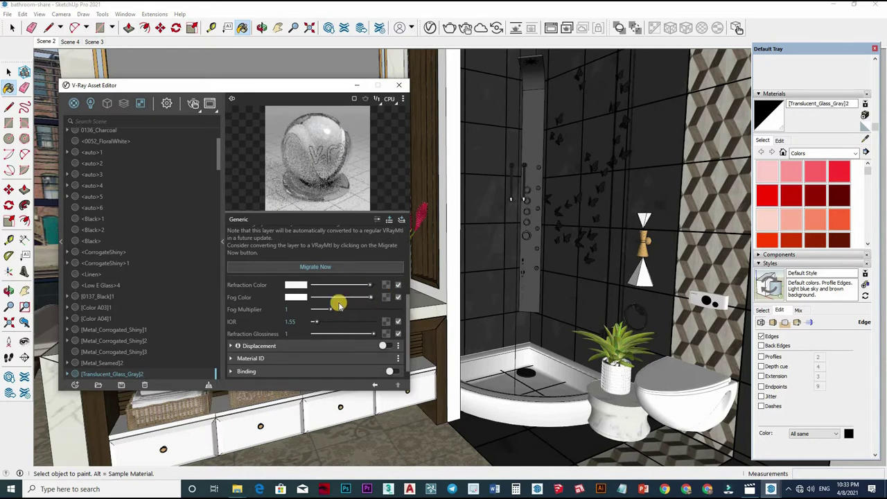
Lower the shower glass reflection glossiness from 1 to 0.85.
scroll(340, 304, "up", 3)
scroll(361, 277, "up", 3)
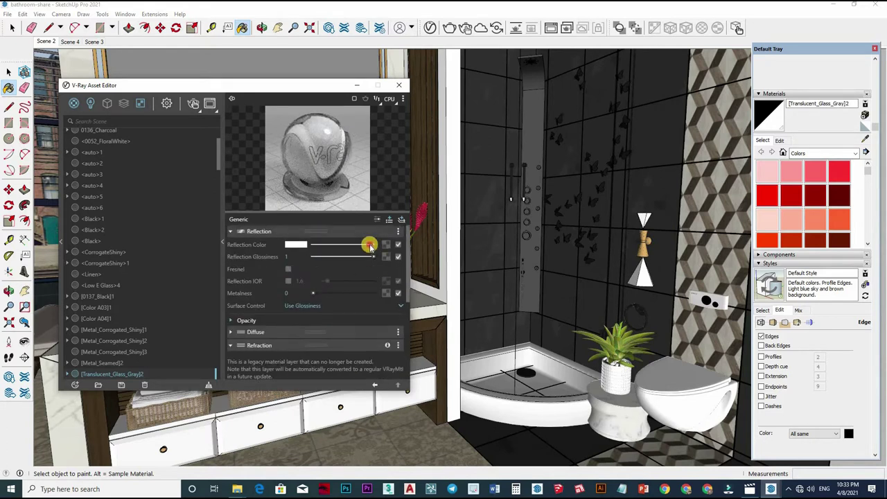
left_click_drag(374, 259, 364, 257)
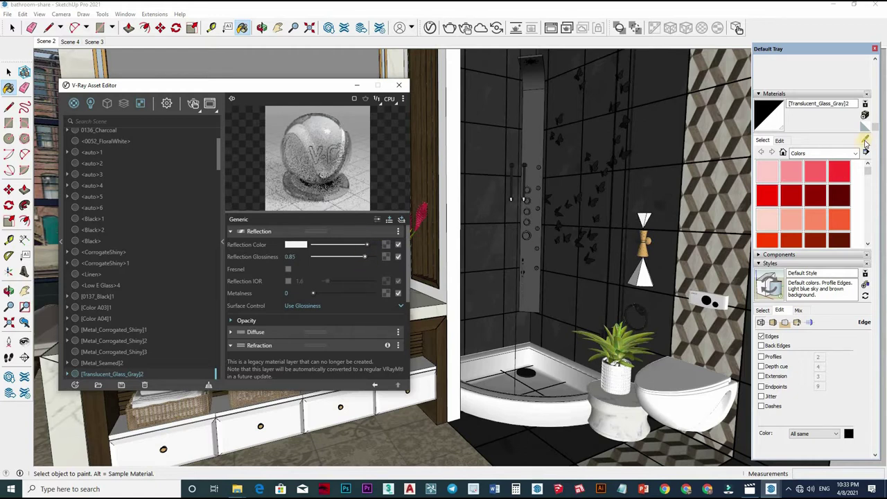
Sample the wall lamp's brown illust32 material.
middle_click_drag(574, 204, 617, 246)
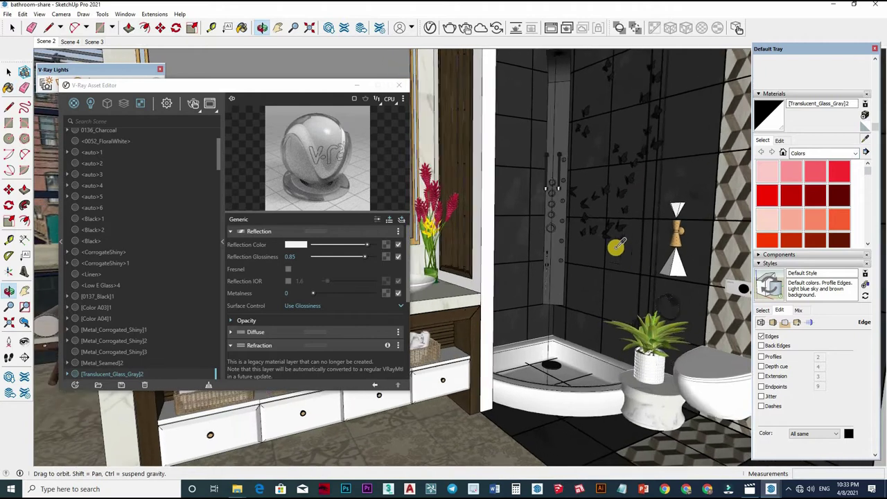
key("b")
scroll(617, 246, "up", 5)
left_click(617, 228, "alt")
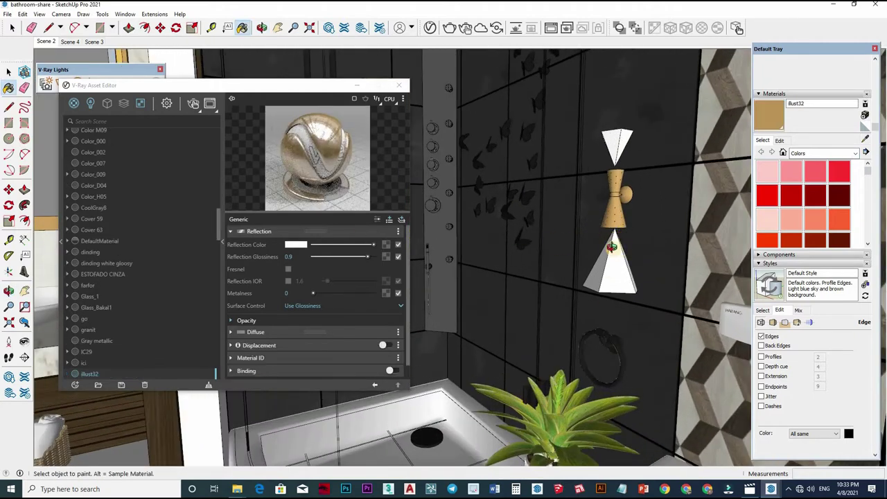
Turn toward the toilet wall and sample the Stone_Flagstone_Ashlar stone tile material.
mouse_move(554, 302)
middle_mouse_down()
mouse_move(610, 269)
mouse_move(687, 315)
middle_mouse_up()
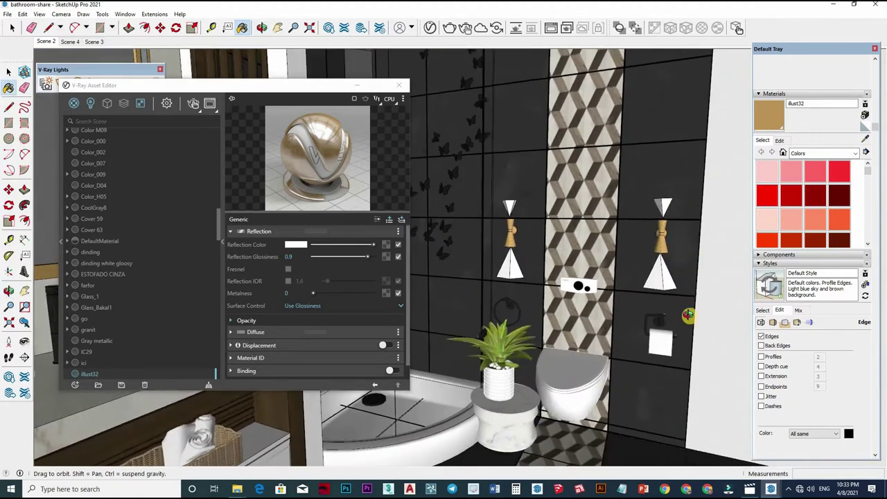
scroll(688, 316, "up", 2)
scroll(594, 362, "up", 5)
mouse_move(633, 341)
middle_mouse_down()
mouse_move(584, 330)
mouse_move(673, 301)
middle_mouse_up()
scroll(584, 330, "down", 3)
key("alt")
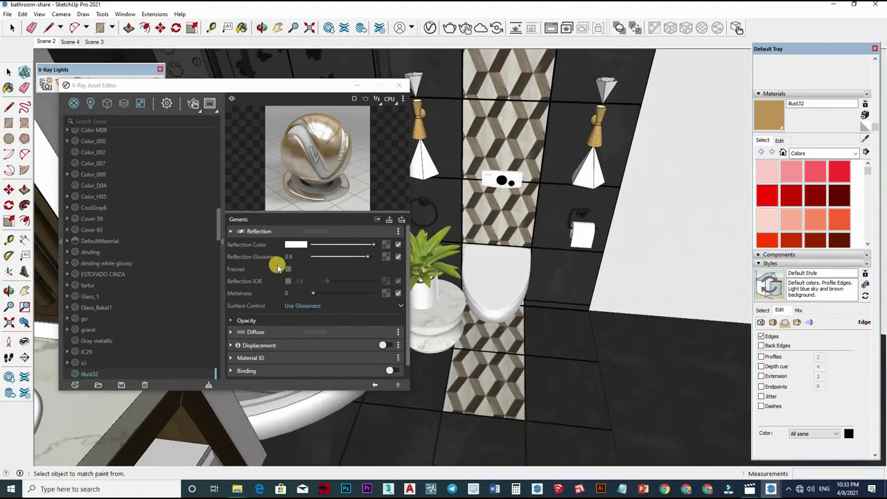
left_click(284, 264, "alt")
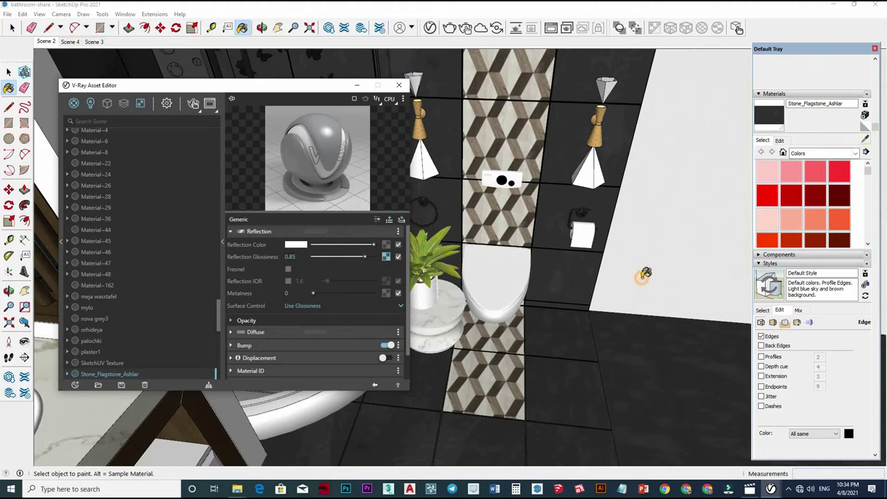
Sample the hexagon Color A04 tile and set its reflection glossiness to 0.75.
left_click(561, 323, "alt")
mouse_move(554, 355)
middle_mouse_down()
mouse_move(555, 290)
mouse_move(560, 341)
mouse_move(673, 332)
mouse_move(870, 133)
middle_mouse_up()
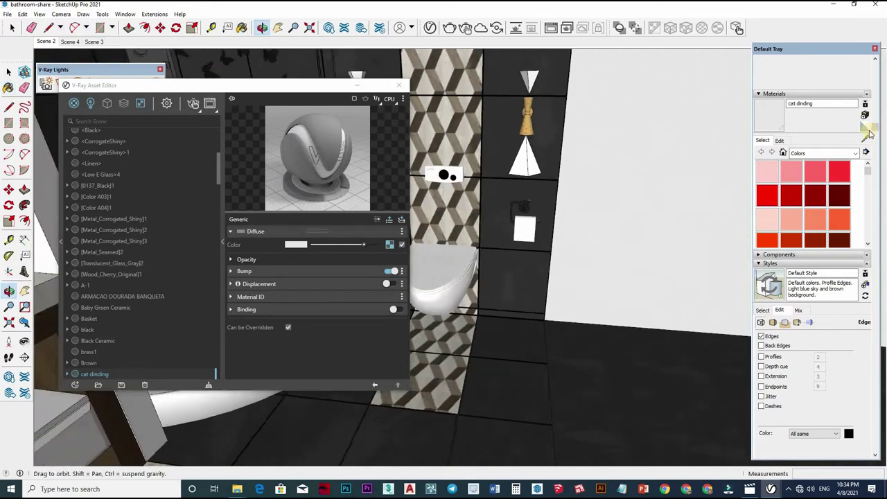
left_click(518, 341, "alt")
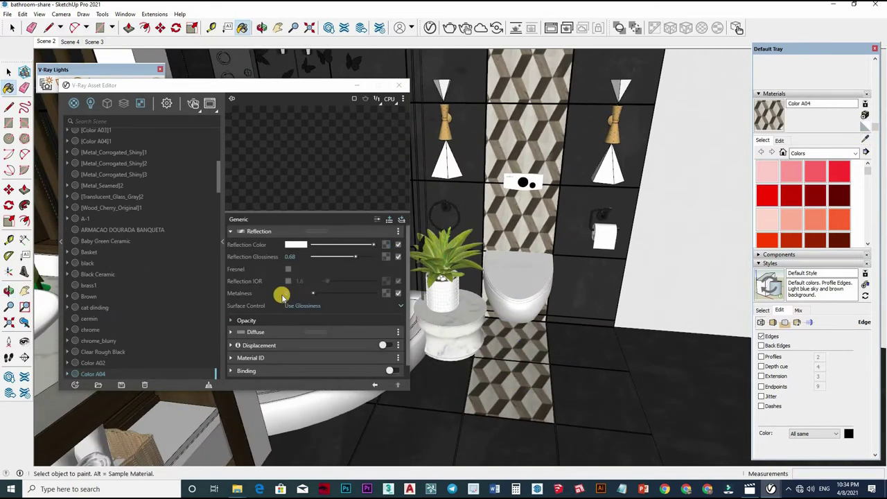
left_click(291, 258)
type("0.75")
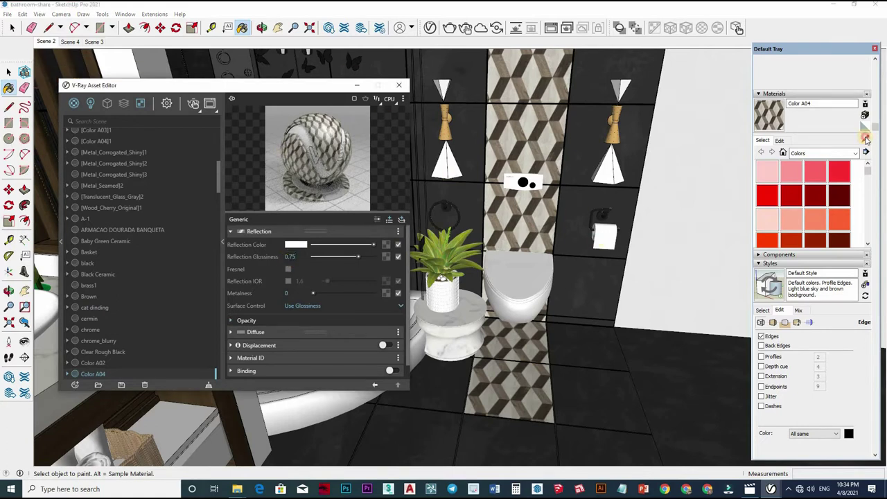
Sample the black marble cabinet material near the corner shower tray.
left_click(624, 237)
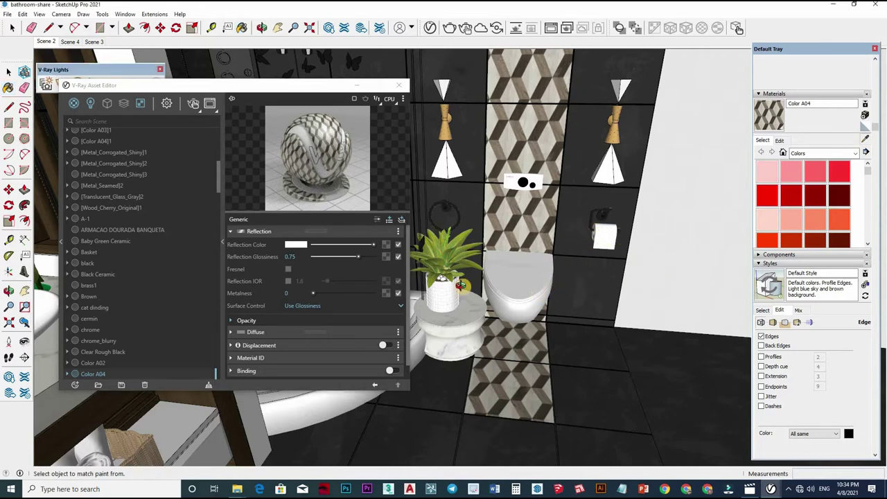
mouse_move(458, 285)
middle_mouse_down()
mouse_move(654, 252)
mouse_move(520, 260)
mouse_move(484, 251)
mouse_move(416, 270)
middle_mouse_up()
key("b")
left_click(415, 271, "alt")
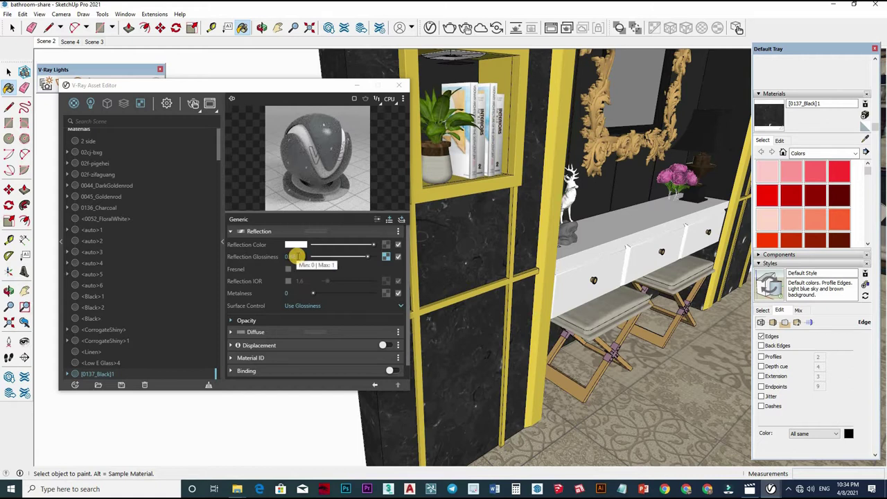
Edit the black marble's reflection glossiness, then sample the white vanity desk material.
left_click(296, 257)
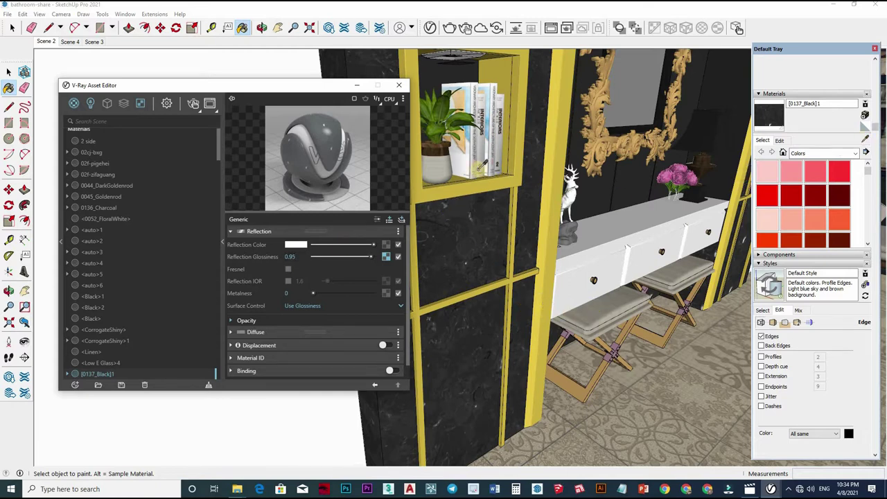
left_click(499, 186, "alt")
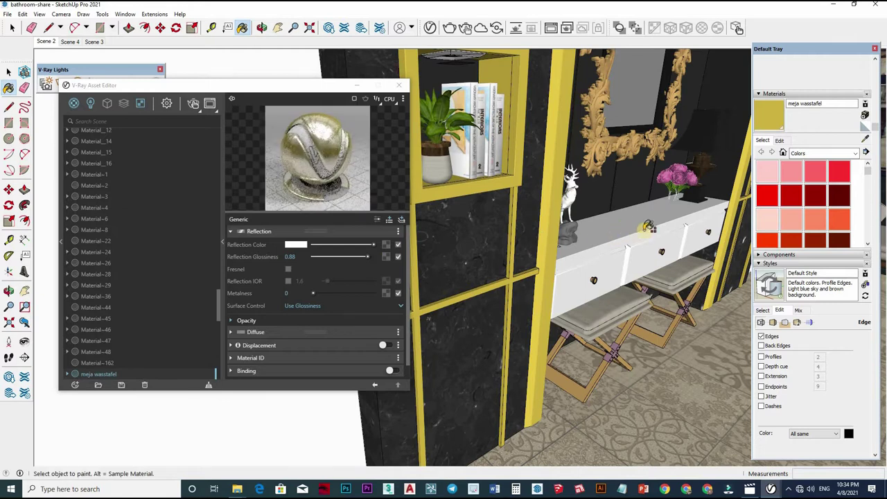
middle_click_drag(594, 217, 593, 224, "shift")
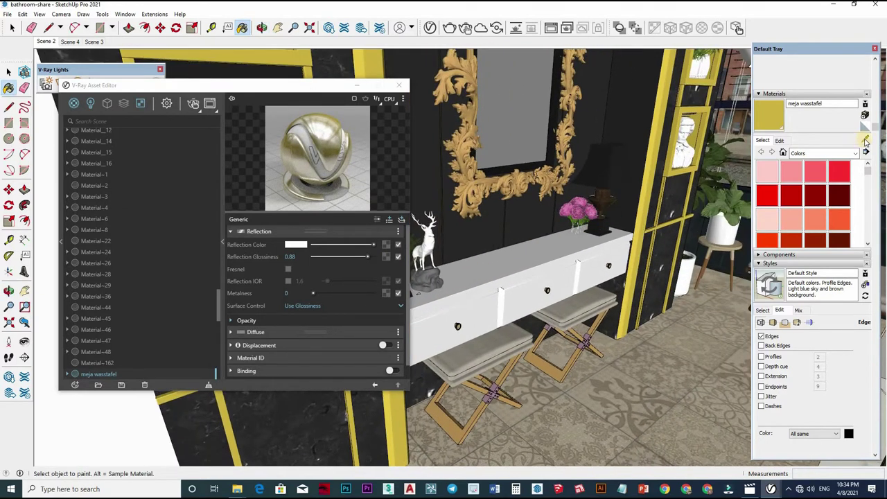
scroll(603, 225, "up", 2)
middle_click_drag(657, 246, 565, 284)
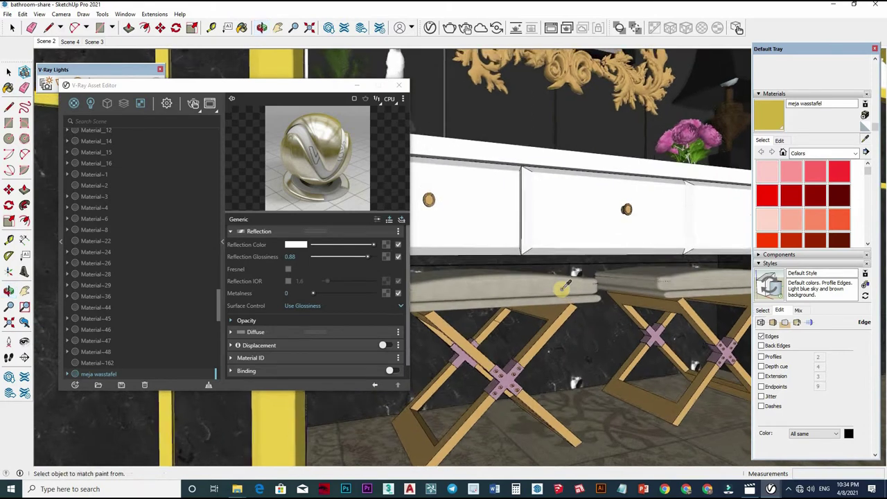
scroll(565, 284, "down", 2)
Sample the stool's grey cushion, gold frame and pink Color L01 joint materials.
left_click(565, 284, "alt")
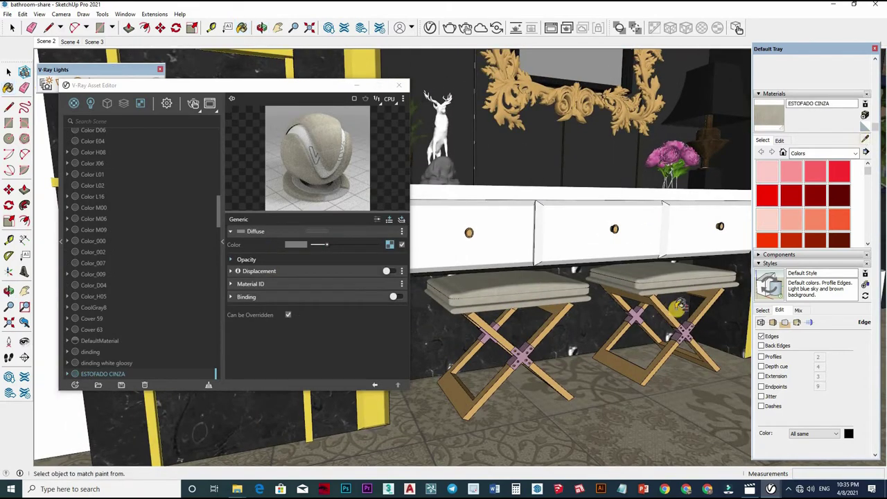
left_click(669, 312, "alt")
mouse_move(582, 350)
middle_mouse_down()
mouse_move(870, 137)
mouse_move(591, 350)
middle_mouse_up()
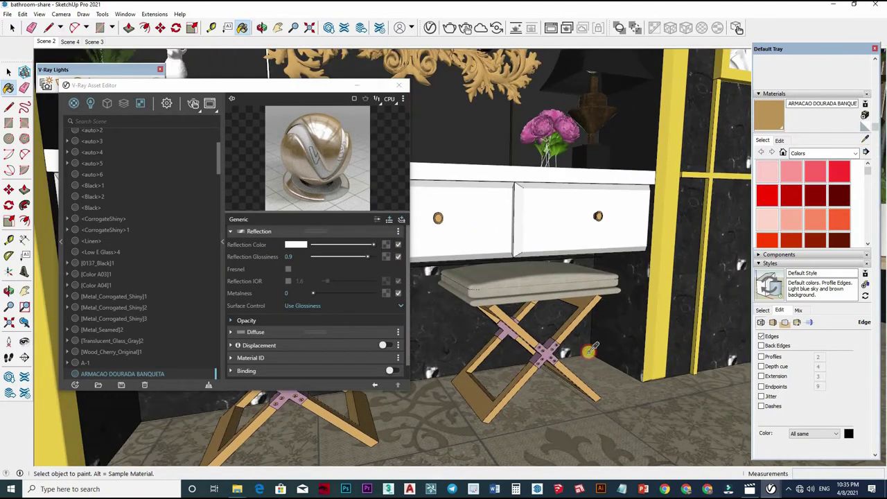
key("alt")
left_click(557, 334, "alt")
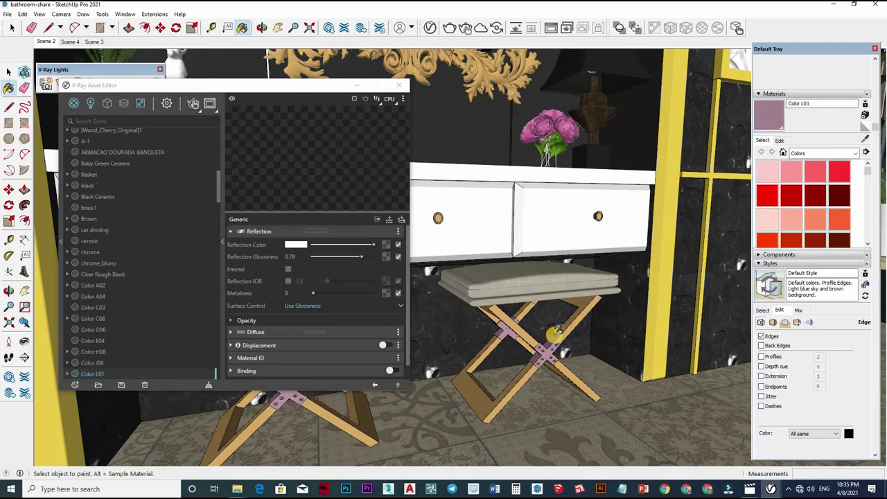
Sample the black table lamp's Material~3, showing reflection glossiness 0.68.
middle_click_drag(575, 307, 588, 263)
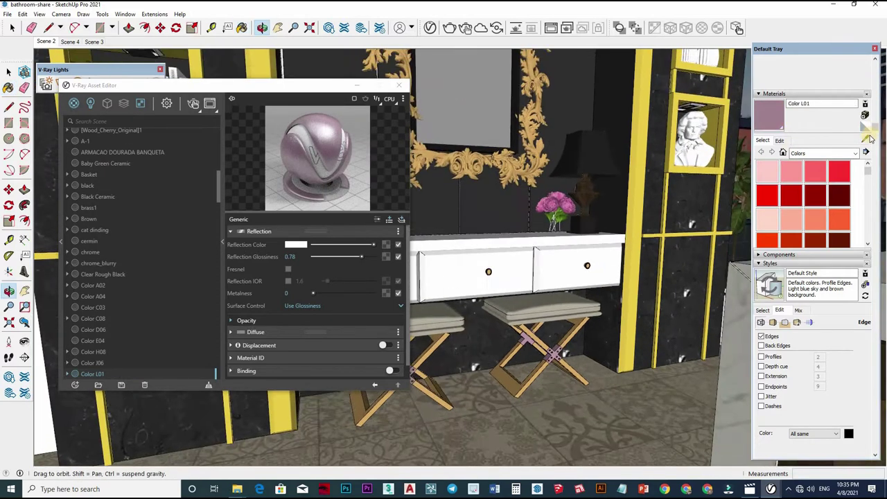
left_click(591, 242, "alt")
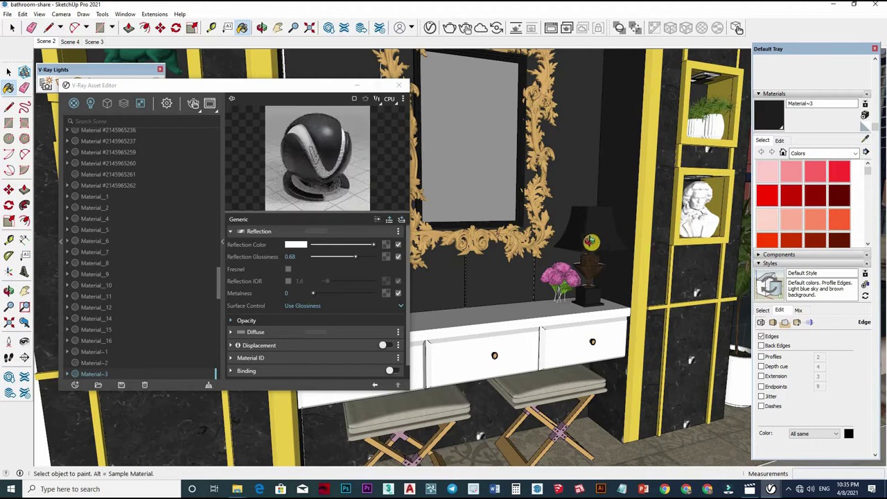
mouse_move(668, 240)
middle_mouse_down()
mouse_move(556, 234)
mouse_move(576, 324)
mouse_move(499, 281)
middle_mouse_up()
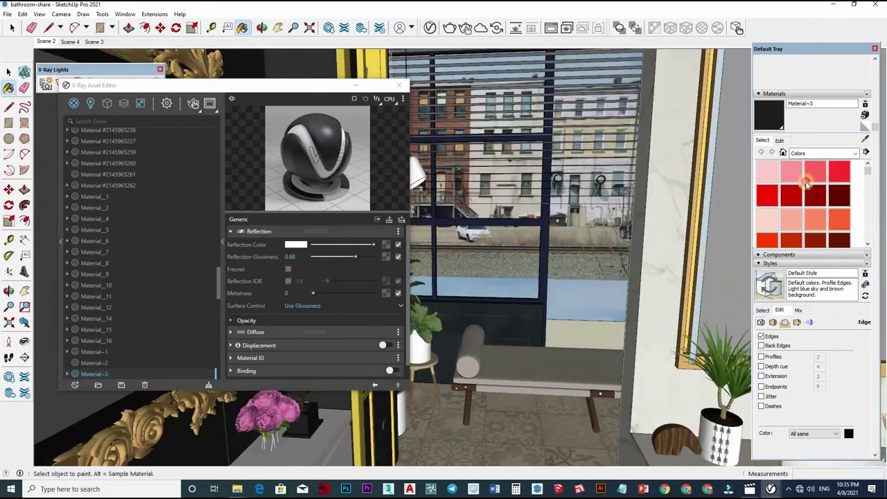
Sample the CoolGray8 window glass and set its Fog Multiplier to 0 and Refraction Glossiness to 0.6.
middle_click_drag(592, 270, 565, 251)
left_click(565, 250, "alt")
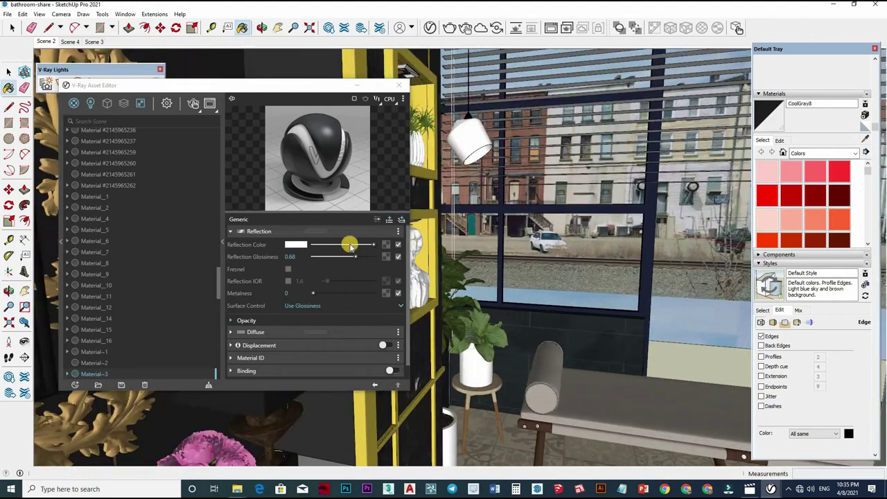
left_click(284, 348)
left_click(326, 347)
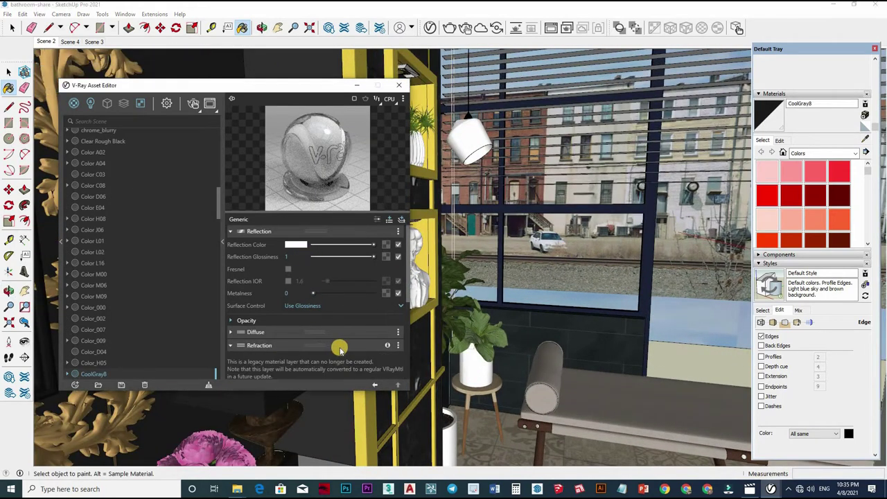
scroll(338, 348, "down", 4)
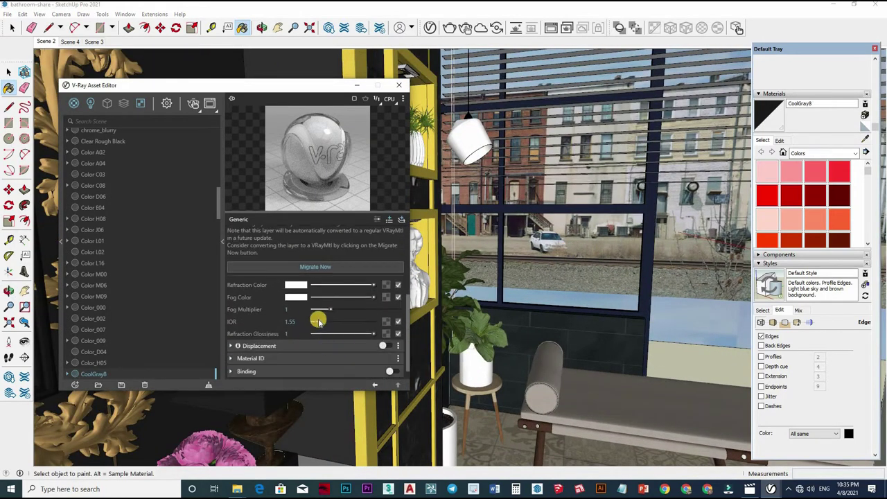
left_click(313, 312)
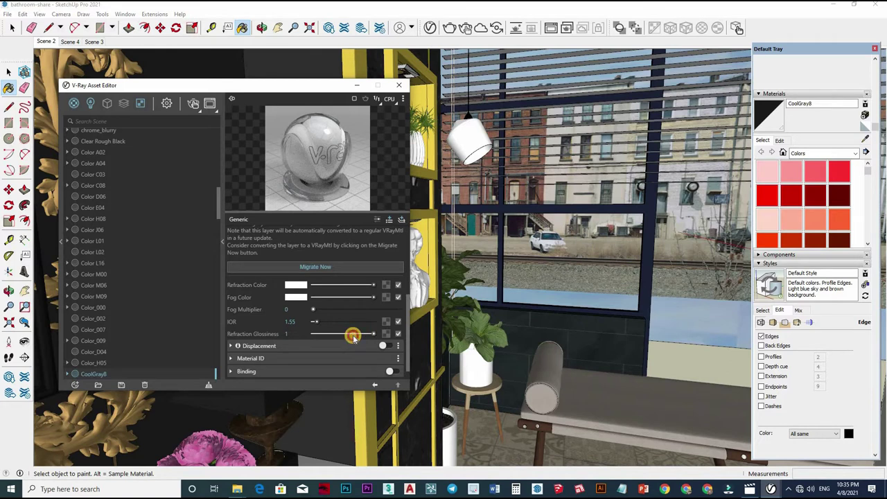
left_click_drag(353, 337, 337, 334)
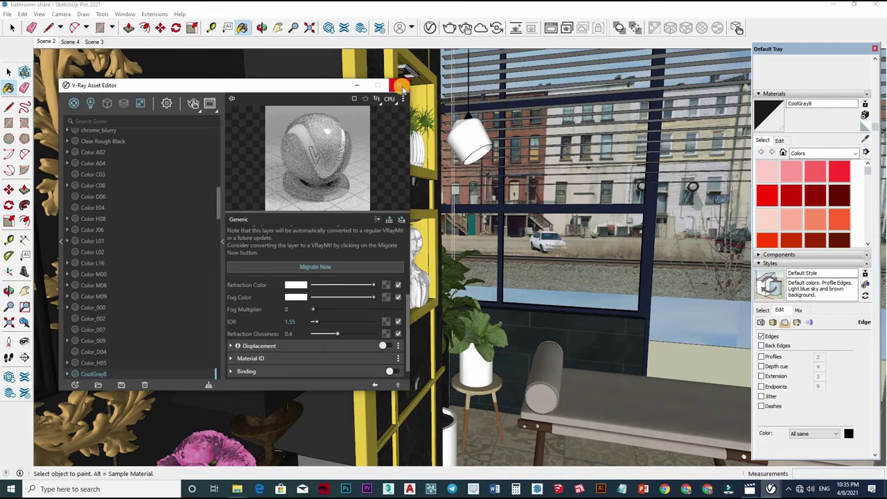
left_click_drag(344, 334, 349, 333)
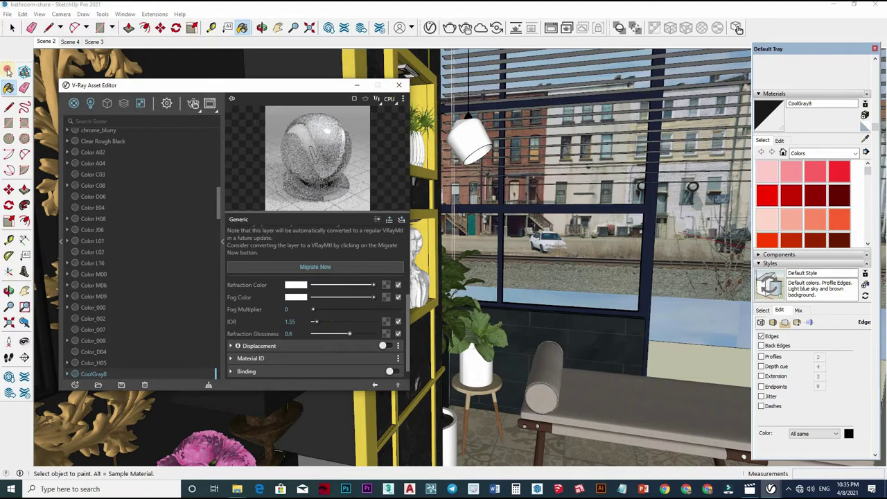
left_click(242, 27)
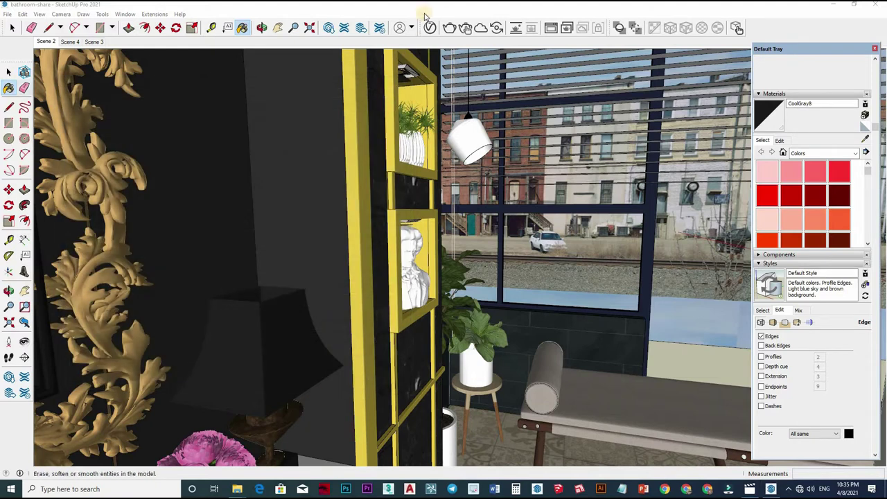
Switch to the Scene 2 vanity view and zoom around its noisy test render before closing it.
left_click(47, 41)
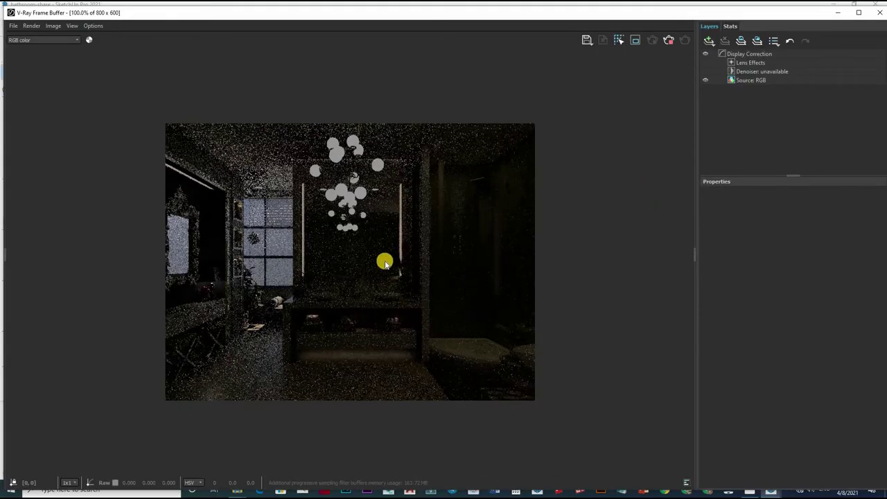
scroll(201, 256, "up", 2)
scroll(190, 242, "up", 1)
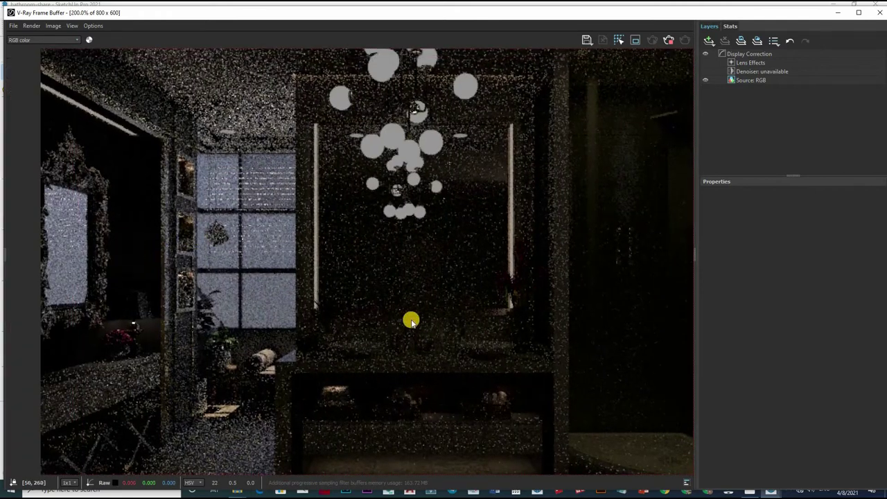
scroll(337, 333, "up", 2)
scroll(241, 326, "down", 2)
scroll(386, 315, "up", 3)
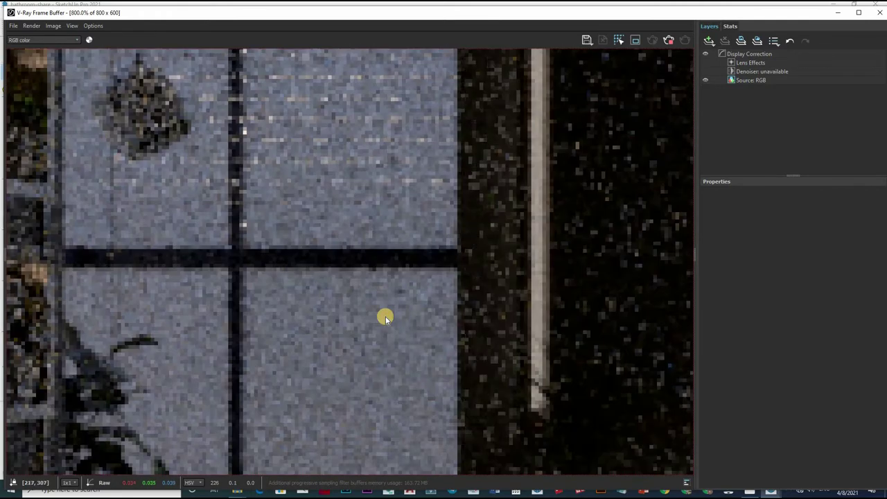
scroll(386, 318, "down", 3)
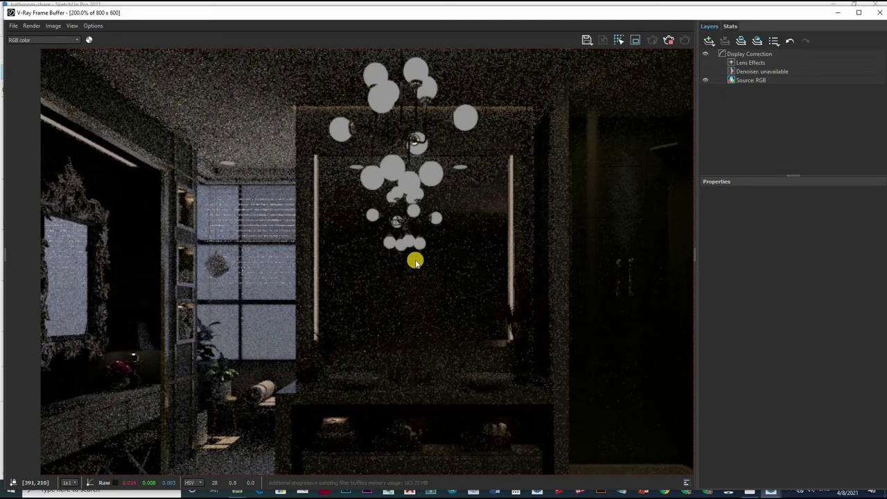
scroll(415, 262, "down", 2)
scroll(349, 245, "up", 1)
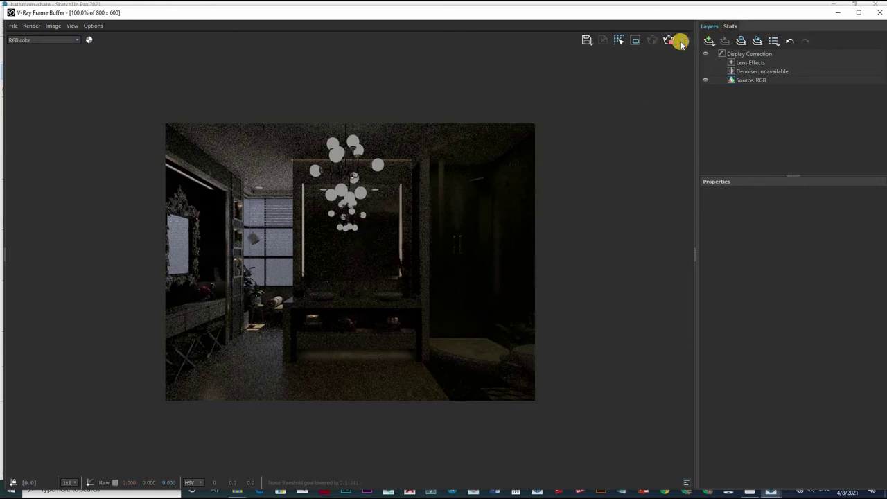
left_click(882, 13)
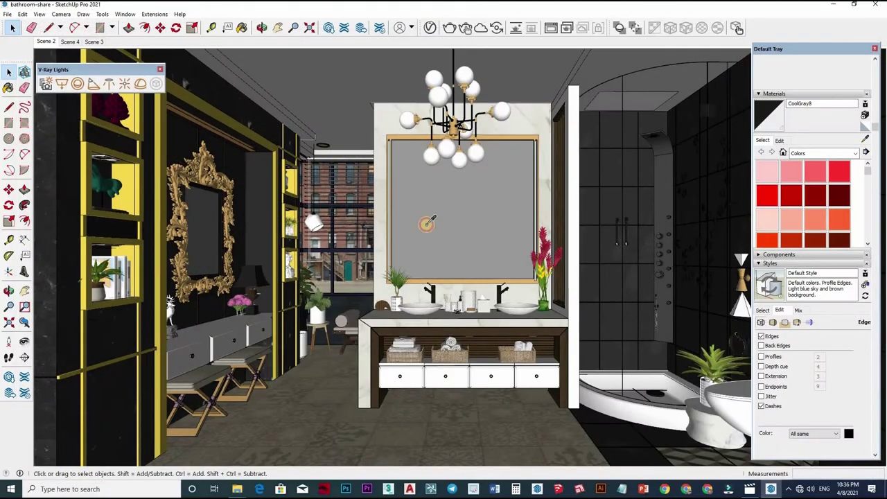
Sample the kaca rias mirror, then the CoolGray8 glass, and open the window group for editing.
scroll(222, 264, "up", 2)
key("b")
left_click(485, 98, "alt")
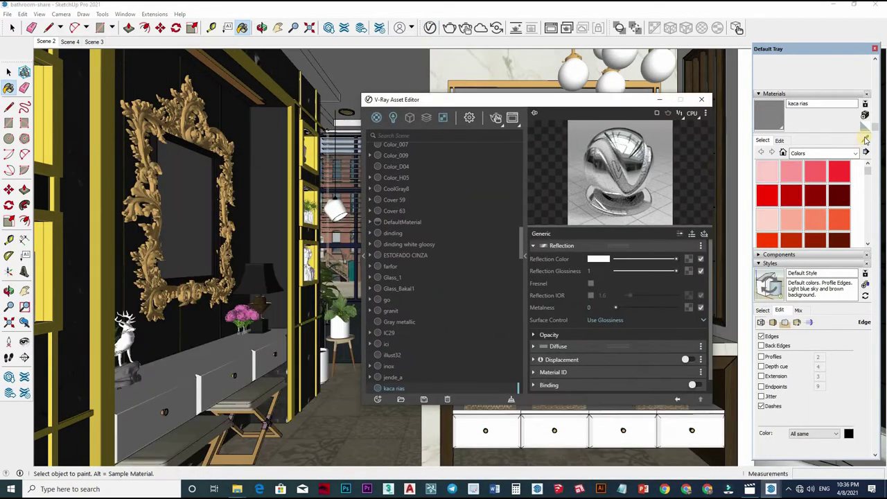
left_click(368, 254, "alt")
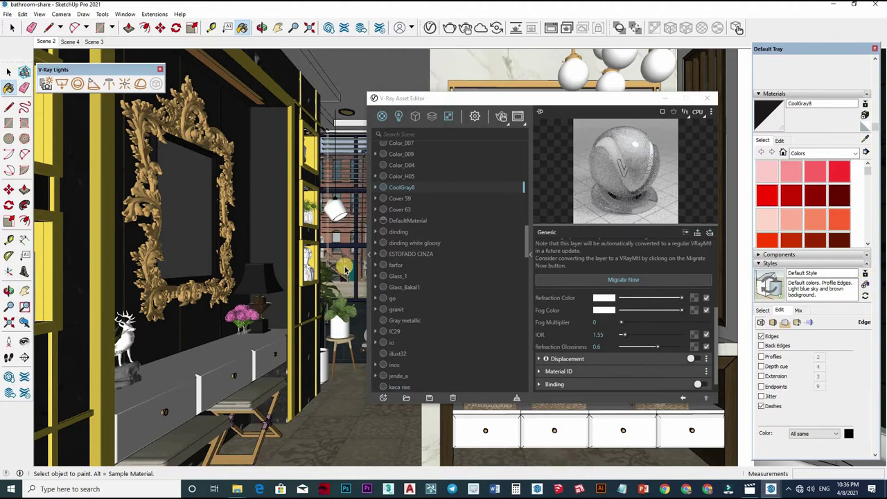
left_click(11, 70)
double_click(323, 300)
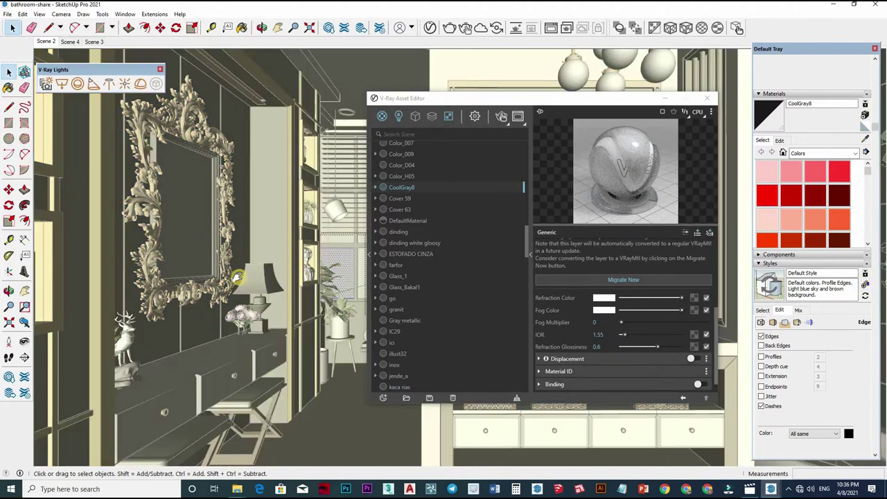
Pick Translucent Glass Gray from the Glass and Mirrors collection and paint the right window pane.
mouse_move(237, 277)
middle_mouse_down()
mouse_move(227, 289)
mouse_move(264, 294)
middle_mouse_up()
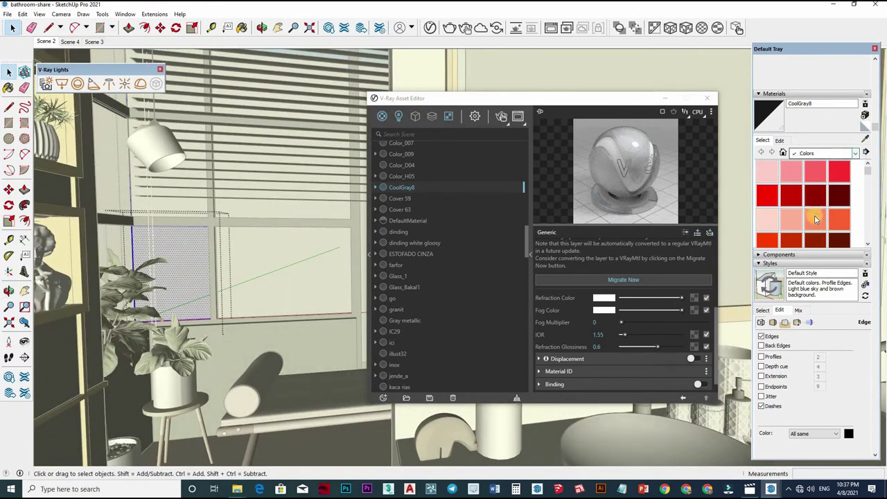
left_click(857, 153)
left_click(817, 200)
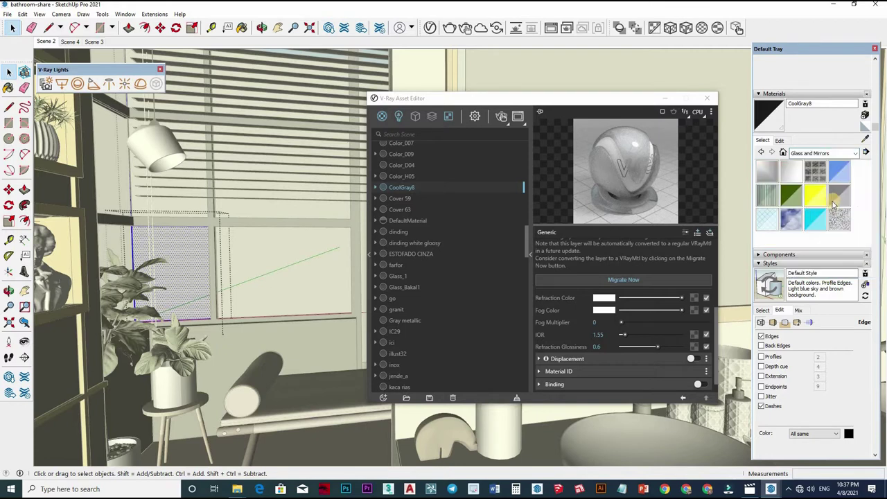
left_click(270, 254)
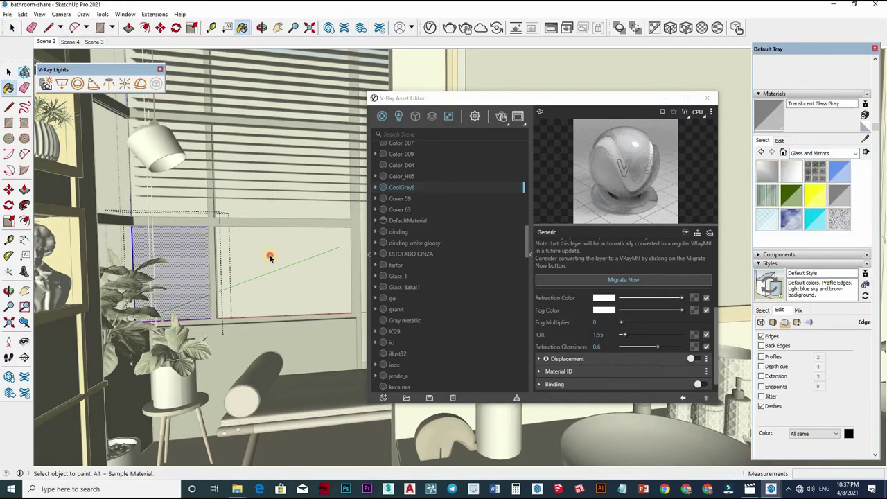
key("space")
left_click(271, 255)
Paint the upper and upper-left window panes with Translucent Glass Gray.
key("b")
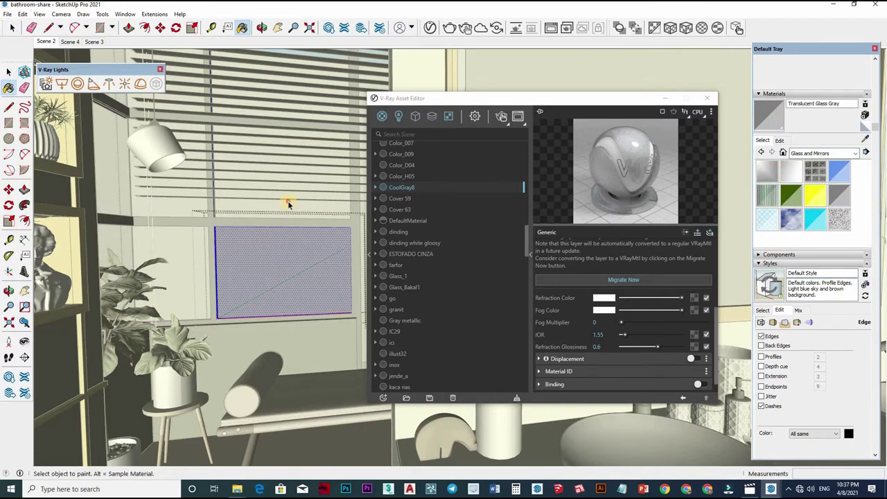
key("space")
left_click(290, 209)
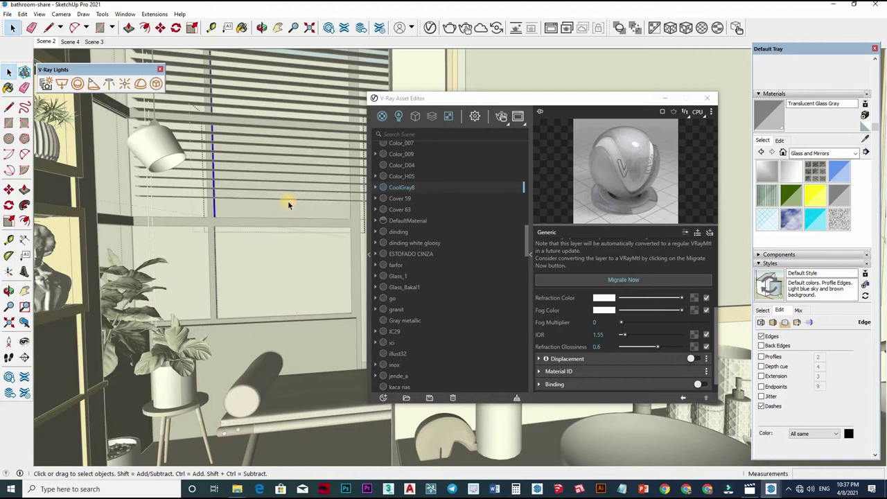
key("b")
key("space")
left_click(185, 215)
key("b")
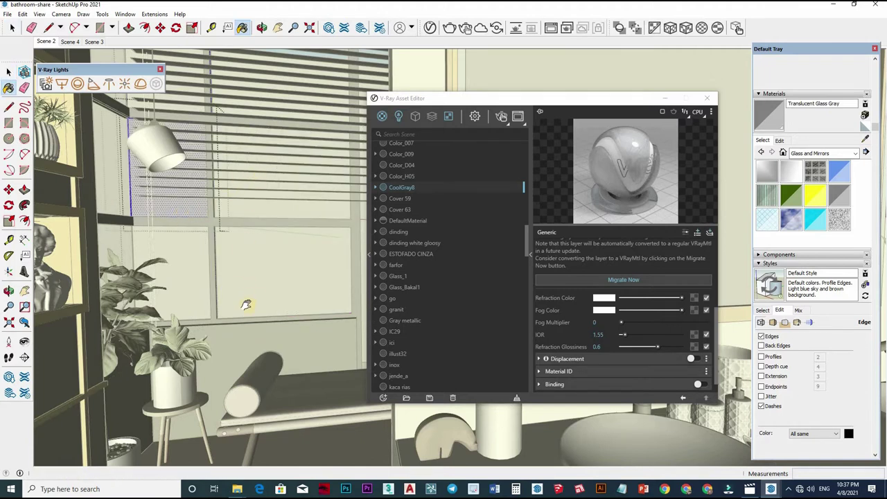
key("space")
Paint the upper-right window pane with Translucent Glass Gray as well.
middle_click_drag(173, 237, 194, 232)
scroll(198, 231, "up", 3)
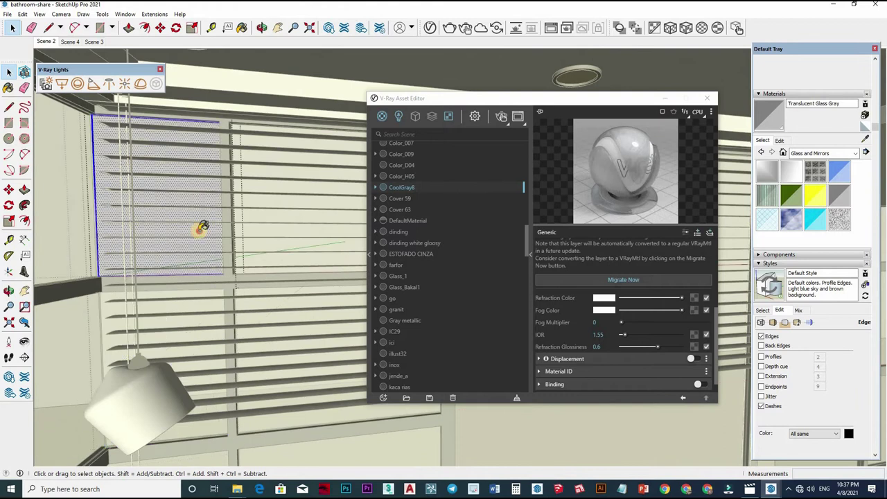
key("b")
key("space")
left_click(287, 231)
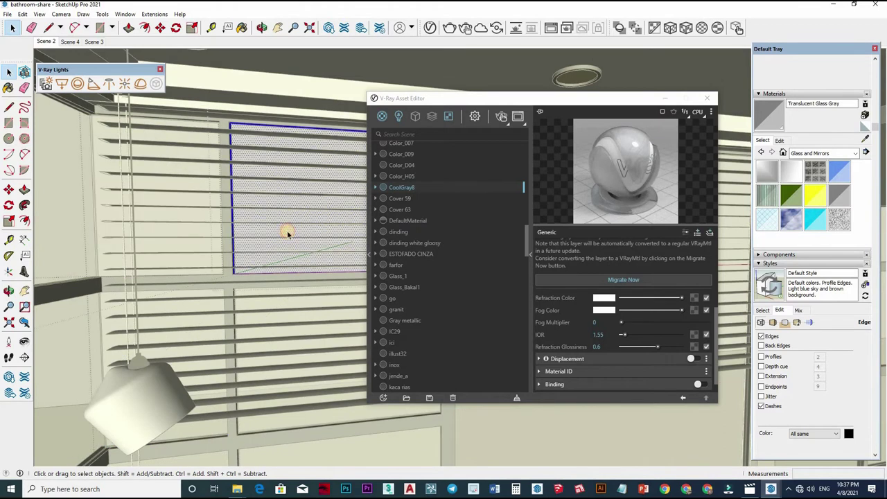
key("b")
left_click(276, 267)
key("space")
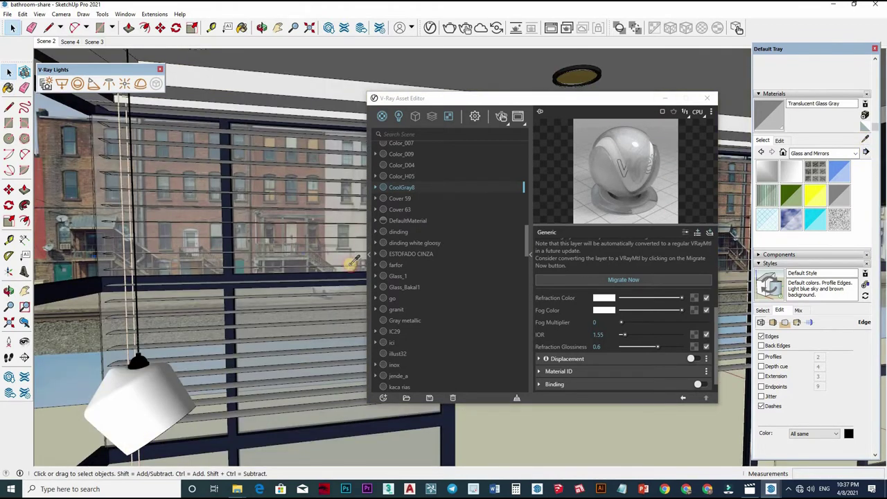
key("b")
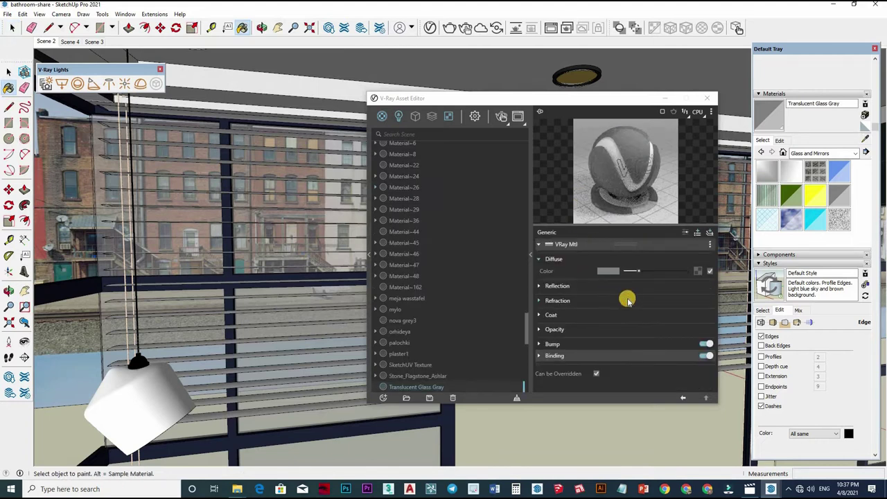
Give Translucent Glass Gray a light grey reflection and a full white refraction colour.
left_click(651, 298)
left_click_drag(658, 298, 661, 299)
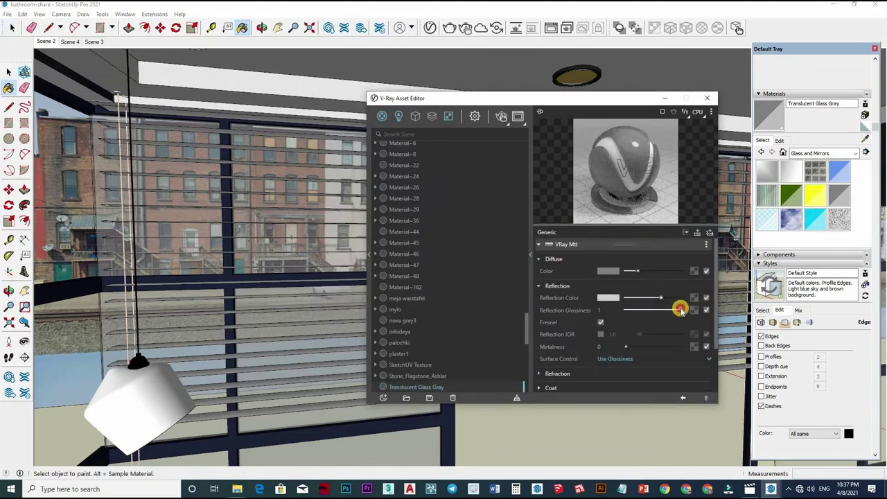
left_click(600, 371)
scroll(675, 294, "down", 2)
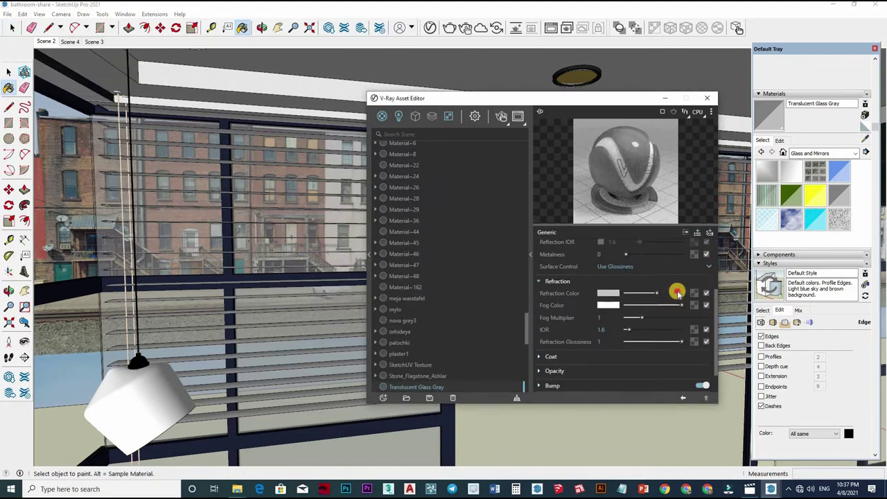
left_click(677, 293)
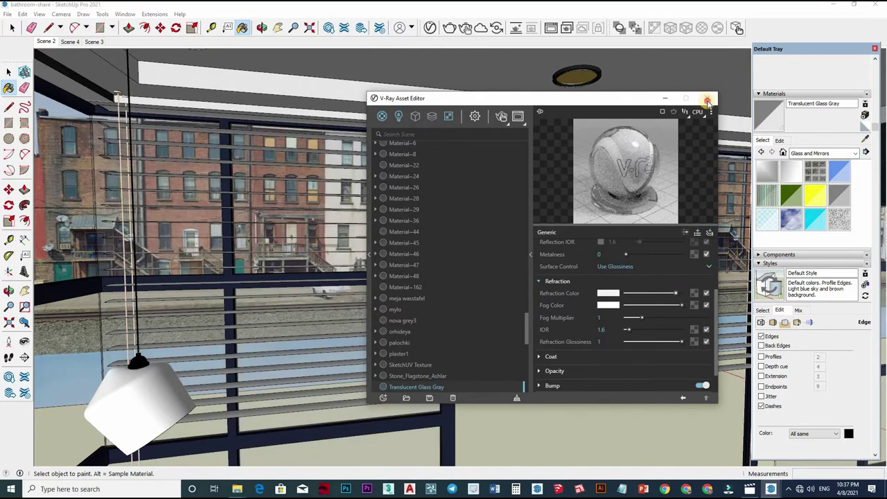
left_click(707, 102)
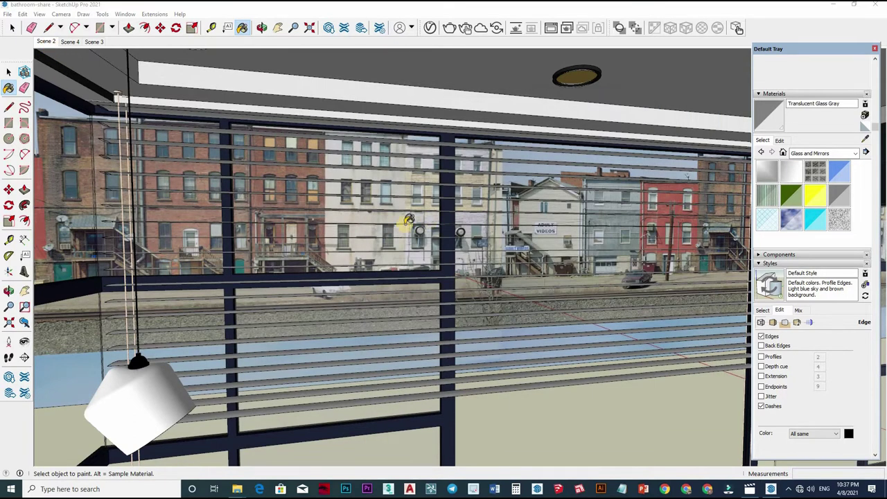
left_click(45, 42)
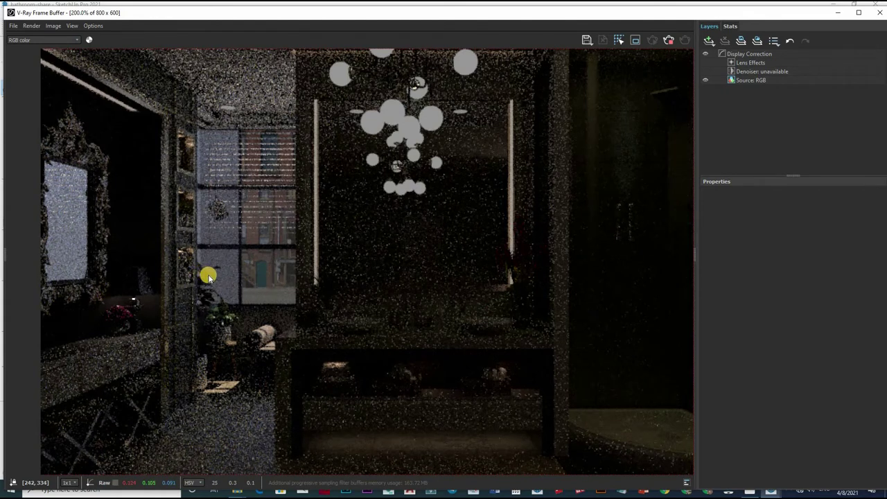
Zoom around the noisy bathroom test render to inspect the window, then close the frame buffer.
scroll(207, 276, "up", 2)
scroll(263, 267, "up", 1)
scroll(263, 323, "down", 3)
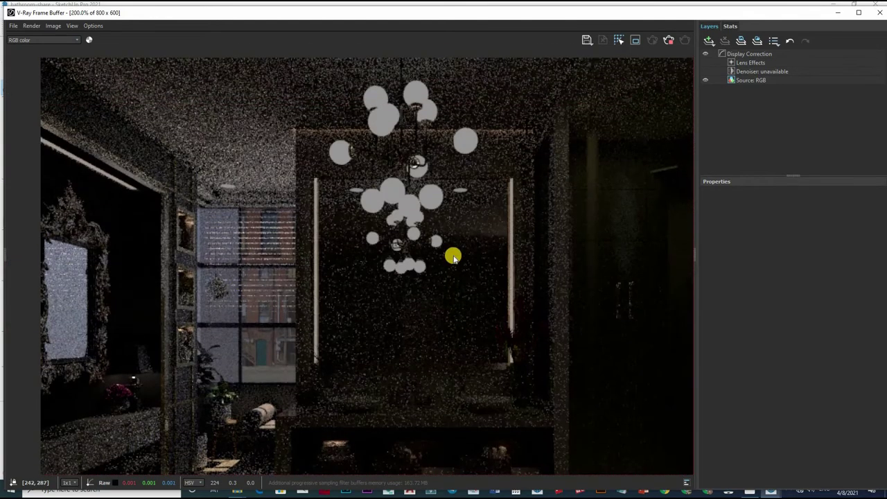
scroll(453, 258, "down", 1)
scroll(453, 256, "up", 1)
scroll(343, 285, "up", 2)
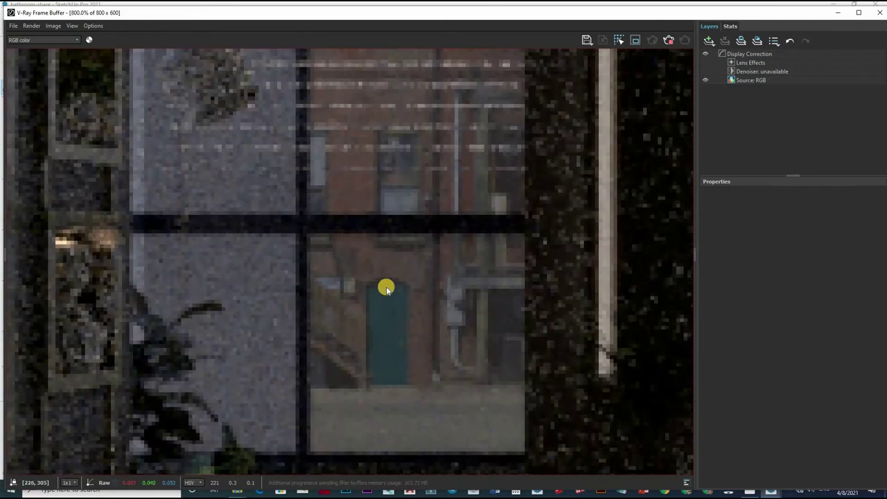
scroll(386, 287, "down", 4)
scroll(360, 287, "up", 2)
scroll(669, 34, "down", 1)
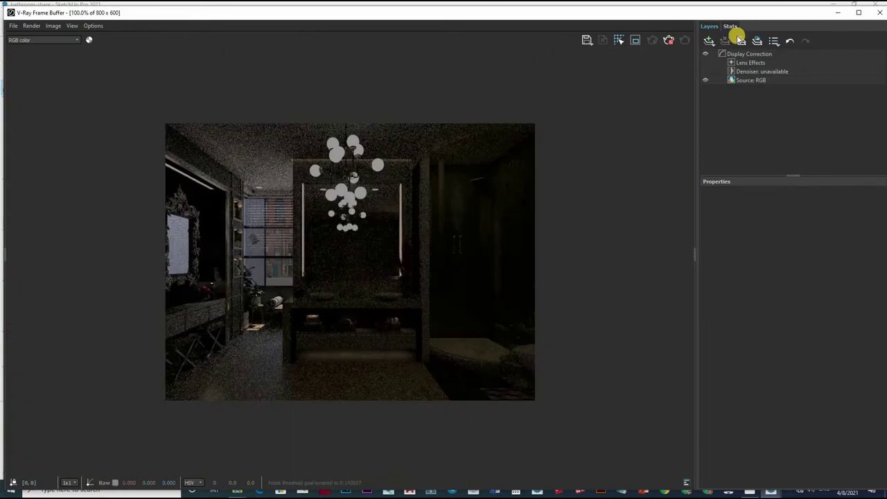
left_click(878, 12)
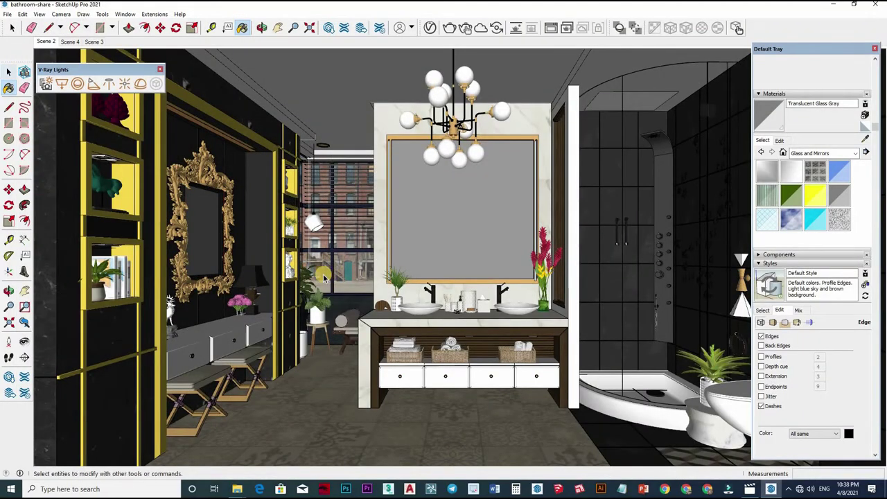
Delete the glass pane face inside the window group, then go back to the textured scene view.
scroll(323, 277, "up", 3)
scroll(323, 277, "up", 3)
mouse_move(322, 277)
middle_mouse_down()
mouse_move(454, 331)
mouse_move(506, 287)
middle_mouse_up()
scroll(506, 285, "down", 2)
double_click(513, 257)
left_click(513, 258)
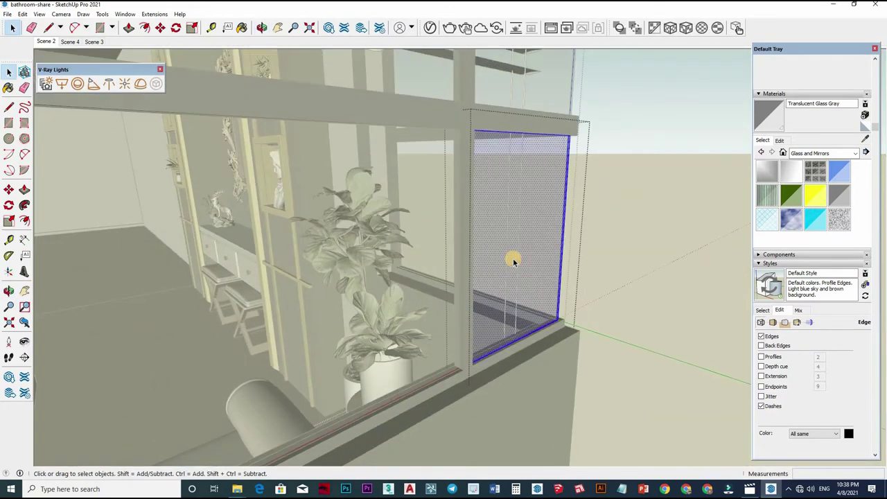
left_click(513, 258)
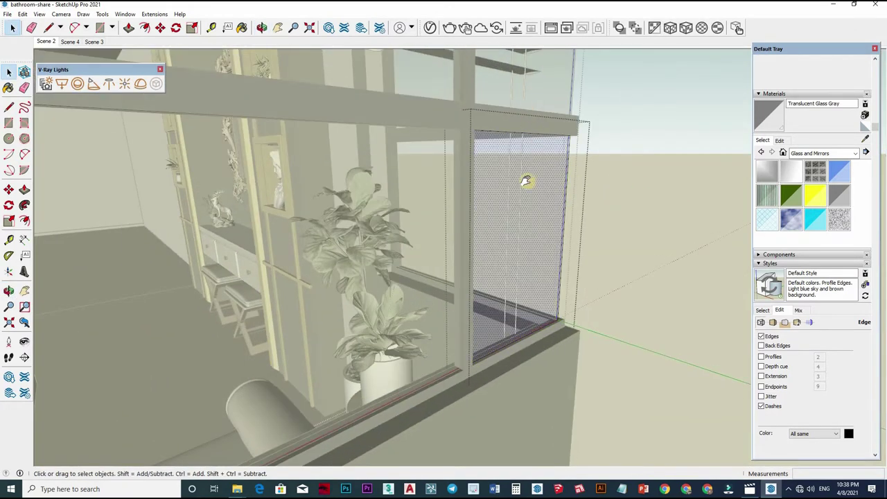
middle_click_drag(513, 210, 536, 206)
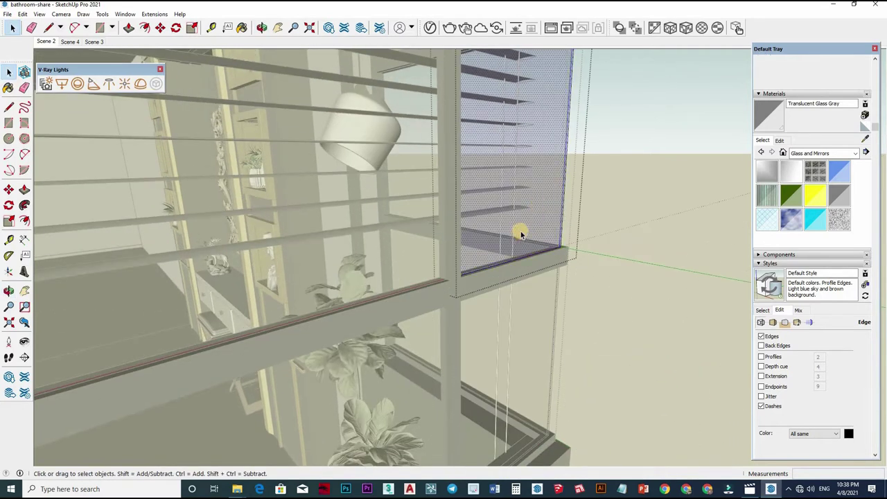
key("Delete")
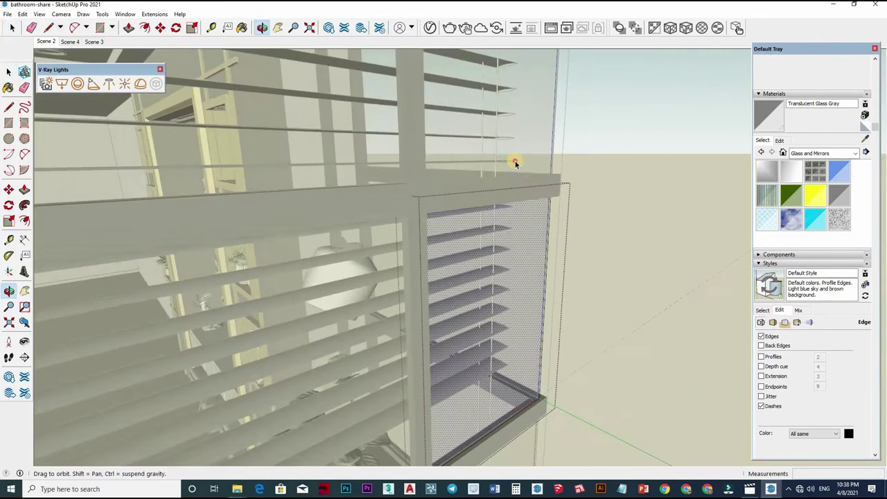
middle_click_drag(504, 203, 507, 212)
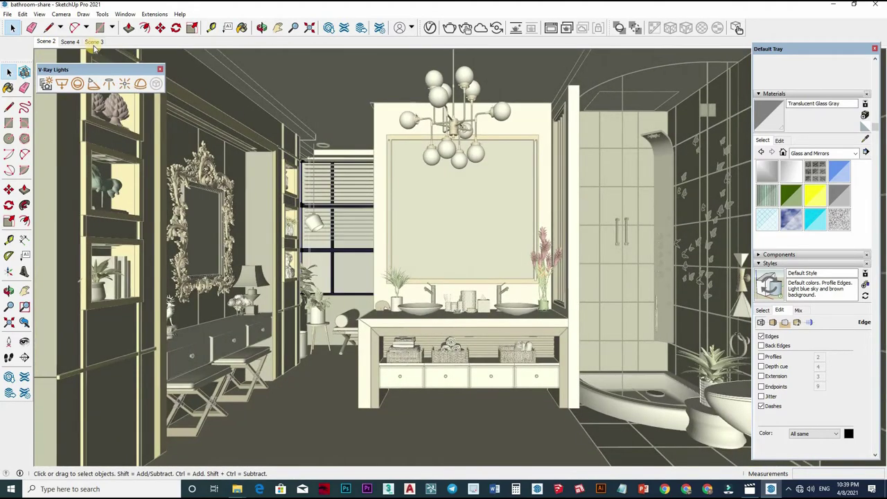
left_click(95, 42)
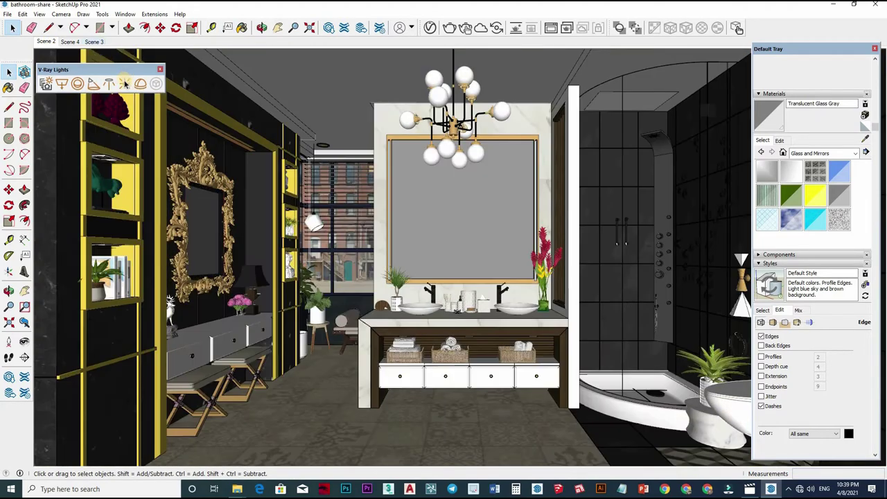
Add the current view as Scene 5 and update it, confirming the style warning.
right_click(97, 42)
left_click(118, 73)
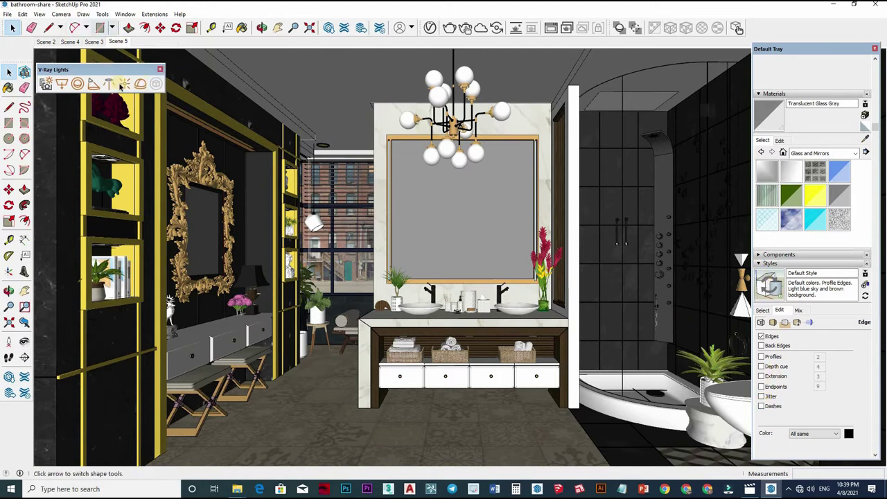
right_click(118, 42)
key("Down")
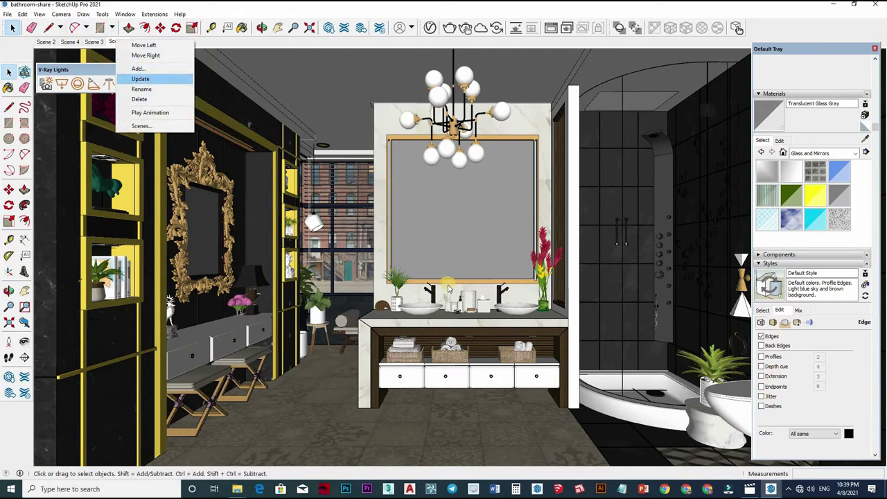
key("Return")
left_click(450, 283)
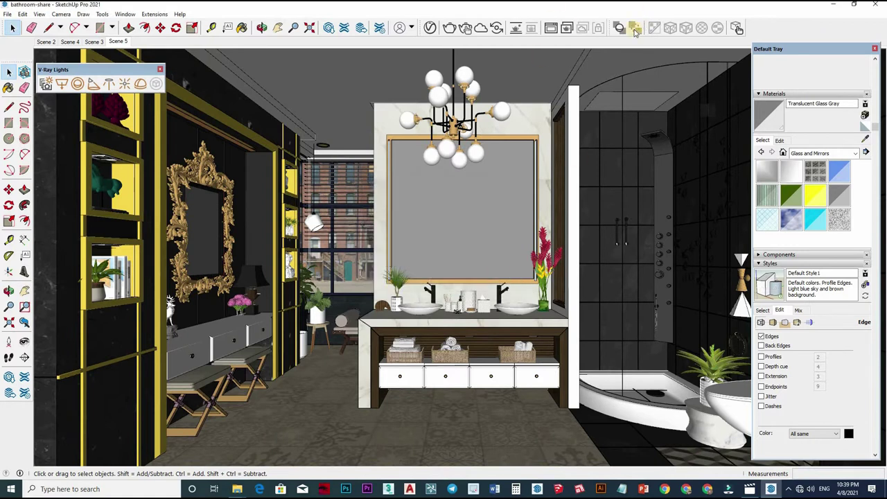
Run a V-Ray test render of the view, inspect it, and close the frame buffer.
left_click(476, 31)
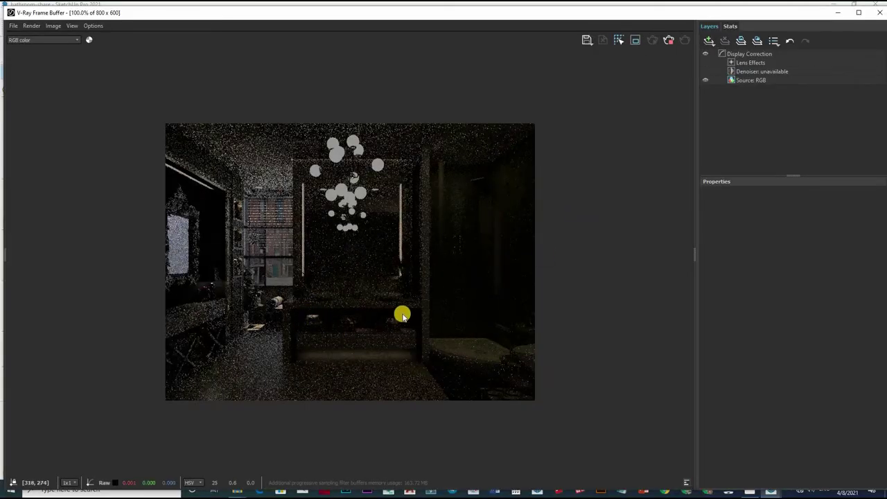
scroll(362, 275, "down", 2)
scroll(356, 267, "up", 3)
scroll(416, 222, "down", 1)
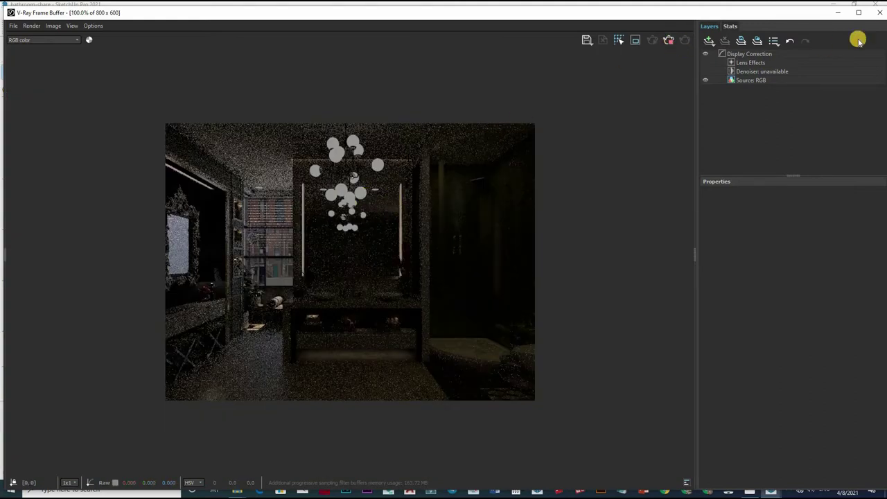
left_click(880, 12)
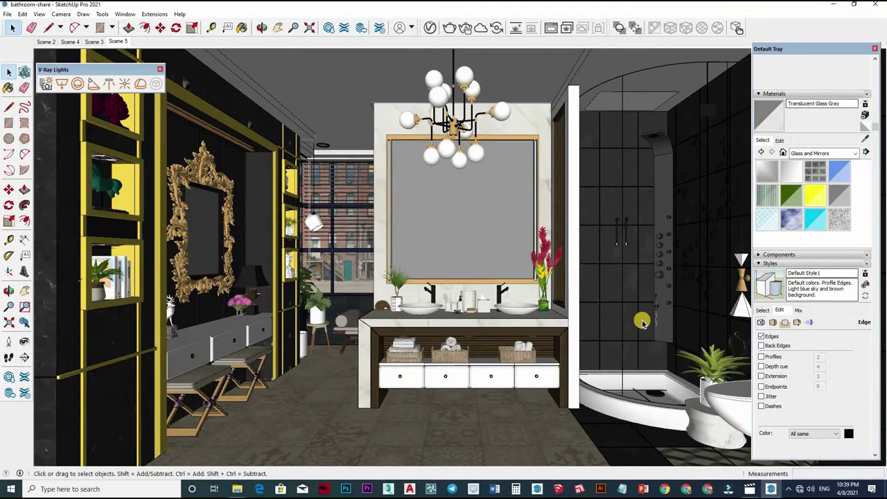
Delete the white cones from the right and left shower-wall lamps.
middle_click_drag(632, 307, 651, 305)
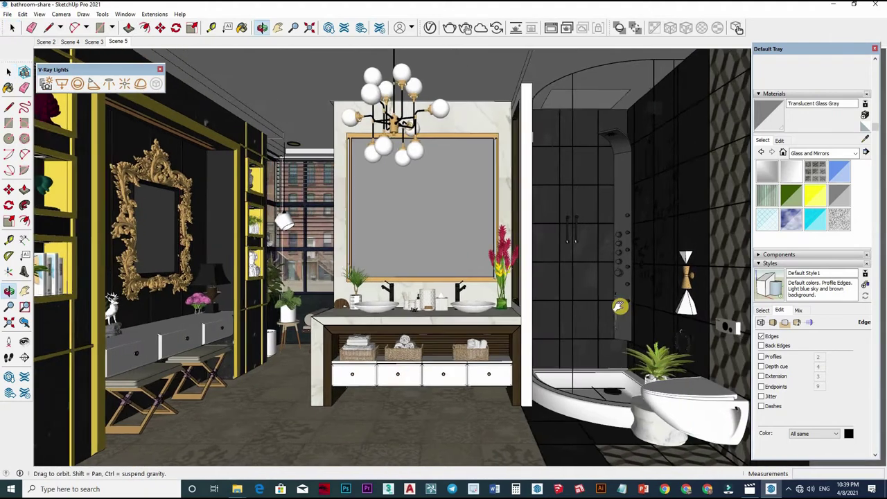
scroll(677, 305, "up", 5)
scroll(669, 301, "up", 3)
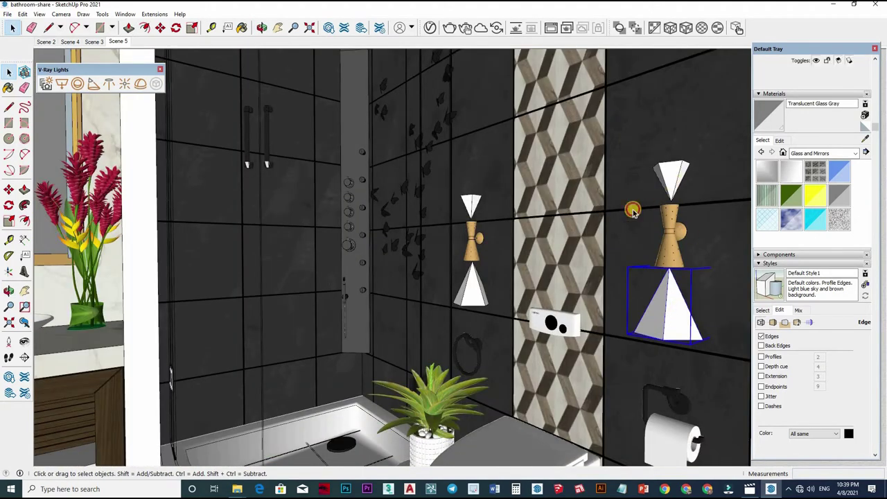
key("Delete")
left_click(471, 207)
key("Delete")
key("Delete")
left_click(472, 284)
key("Delete")
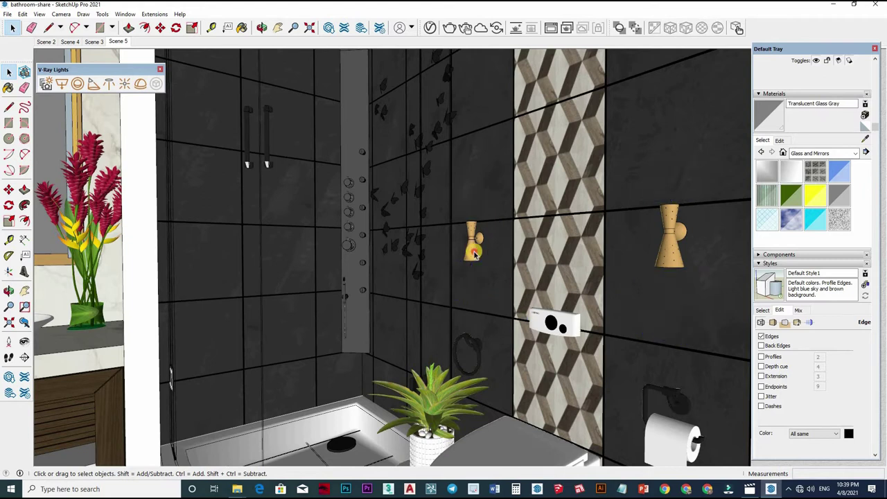
double_click(474, 253)
left_click(119, 64)
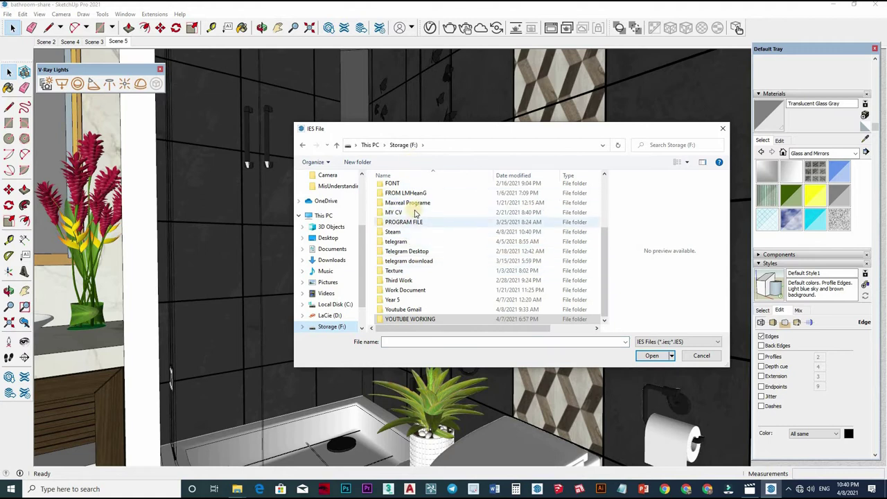
Load the 29.IES profile from the Sketchup Vray Net\IES LIGHT\ies folder.
scroll(420, 258, "up", 2)
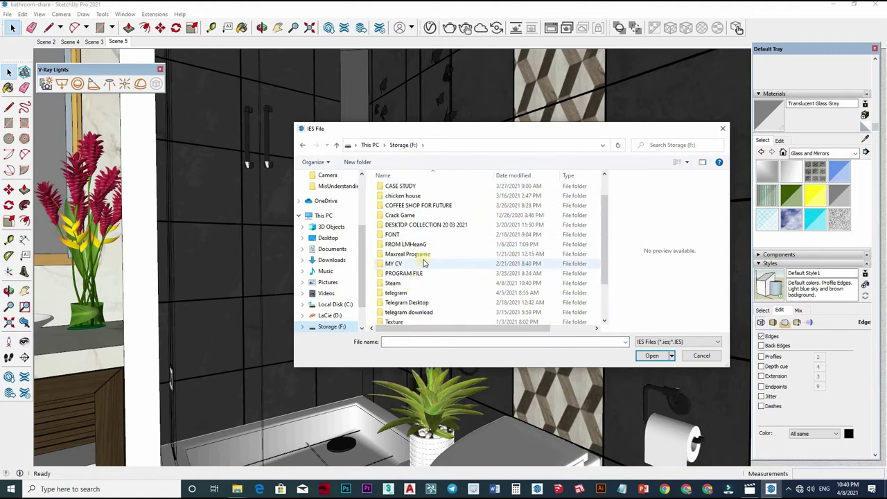
scroll(415, 249, "down", 2)
scroll(409, 229, "up", 5)
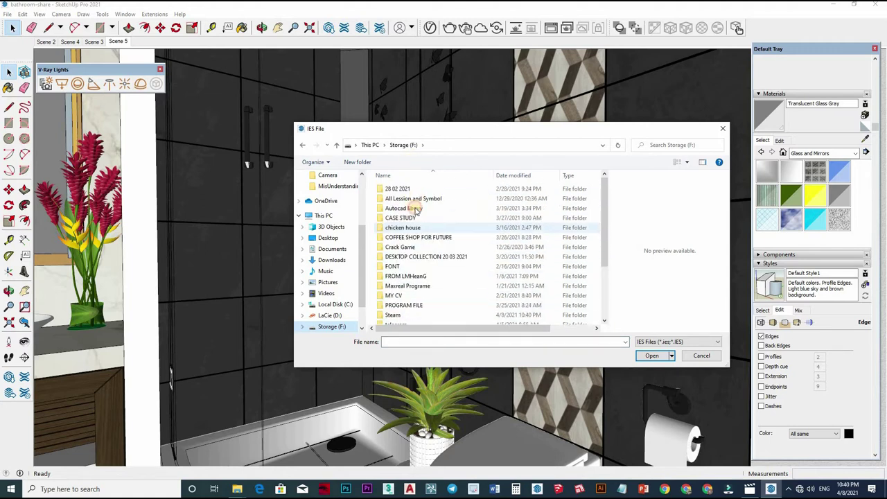
double_click(409, 199)
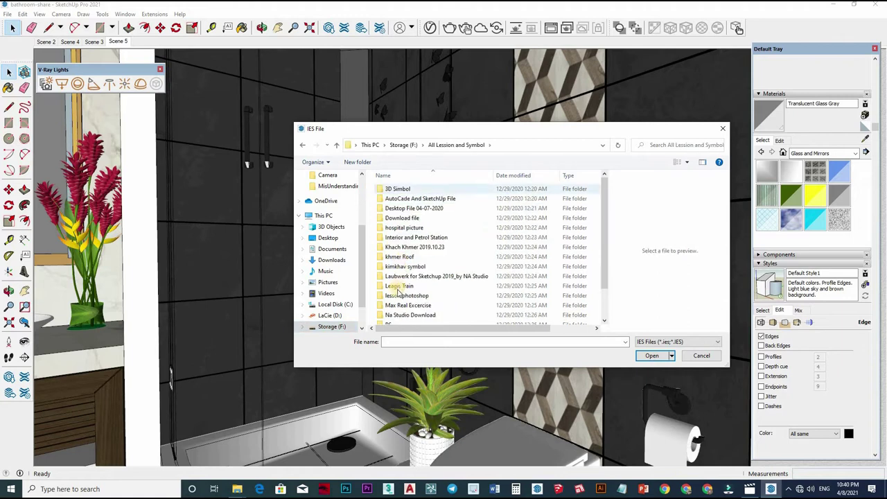
scroll(404, 285, "down", 1)
double_click(405, 300)
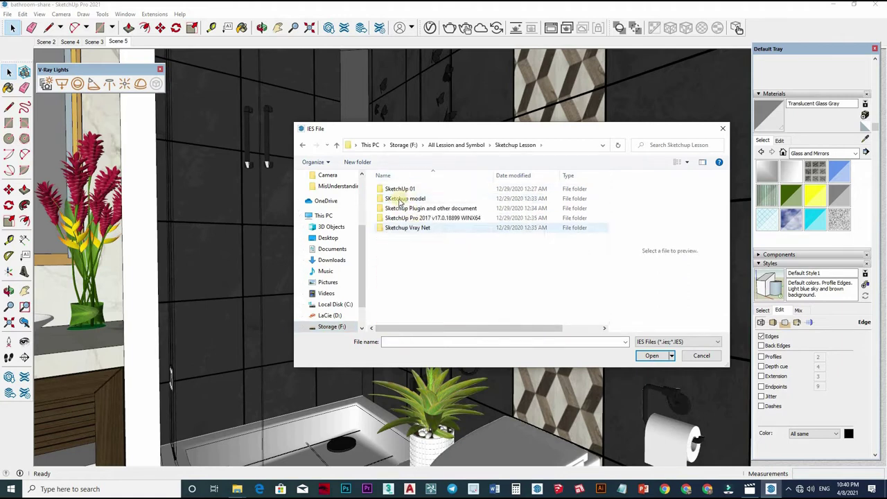
double_click(398, 228)
double_click(392, 184)
key("Down")
key("Return")
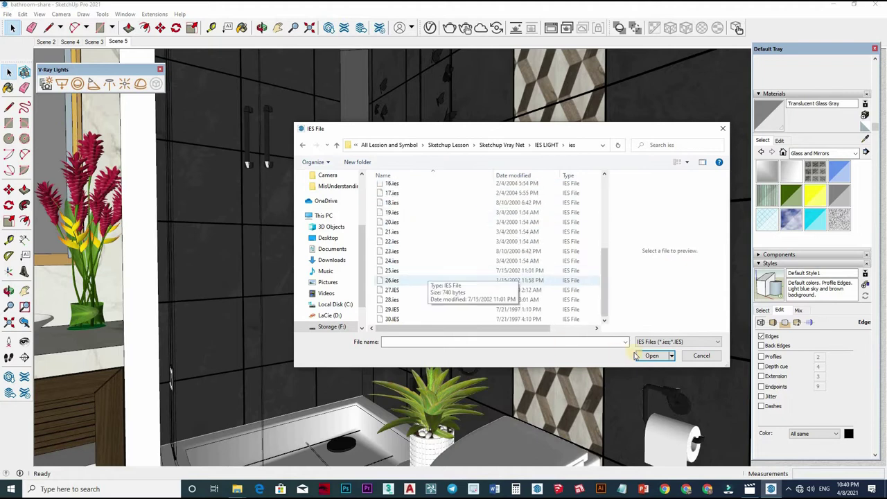
left_click(485, 309)
key("Return")
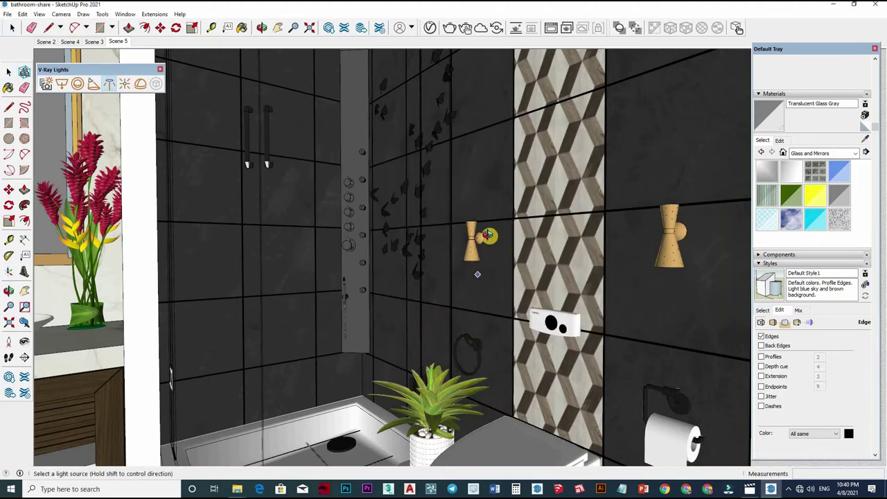
Place the IES light inside the wall lamp shade and orbit around to check it.
scroll(475, 255, "up", 5)
middle_click_drag(475, 252, 463, 261)
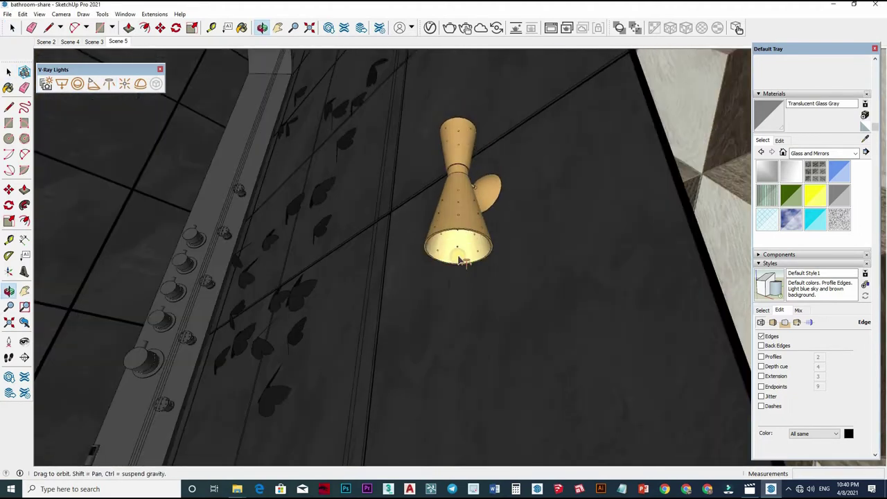
left_click(500, 239)
key("m")
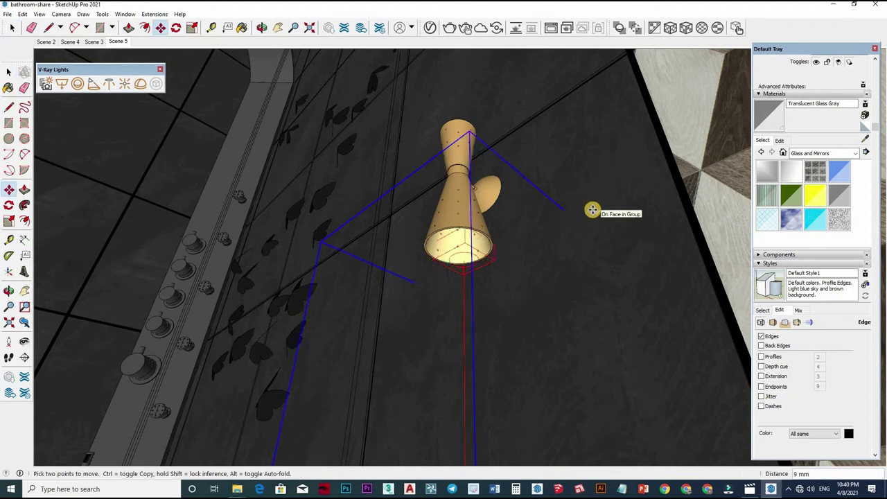
middle_click_drag(592, 212, 471, 289)
key("space")
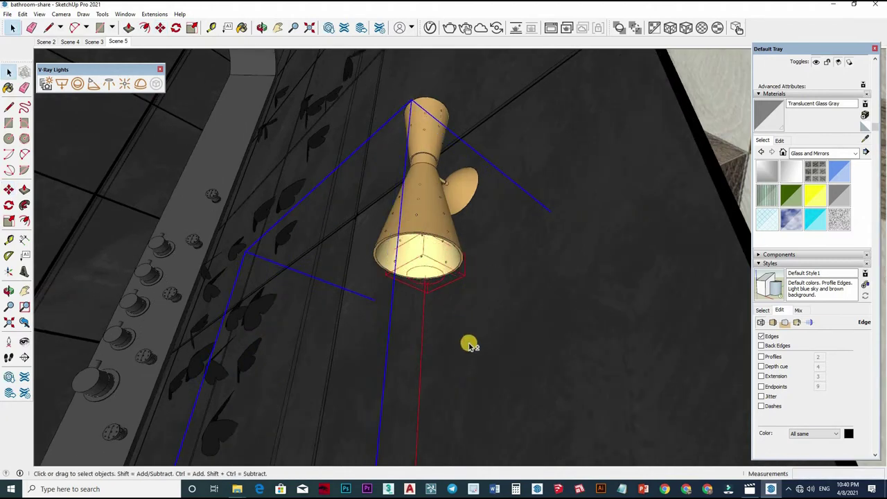
mouse_move(469, 345)
middle_mouse_down()
mouse_move(480, 368)
mouse_move(514, 250)
middle_mouse_up()
scroll(506, 139, "up", 3)
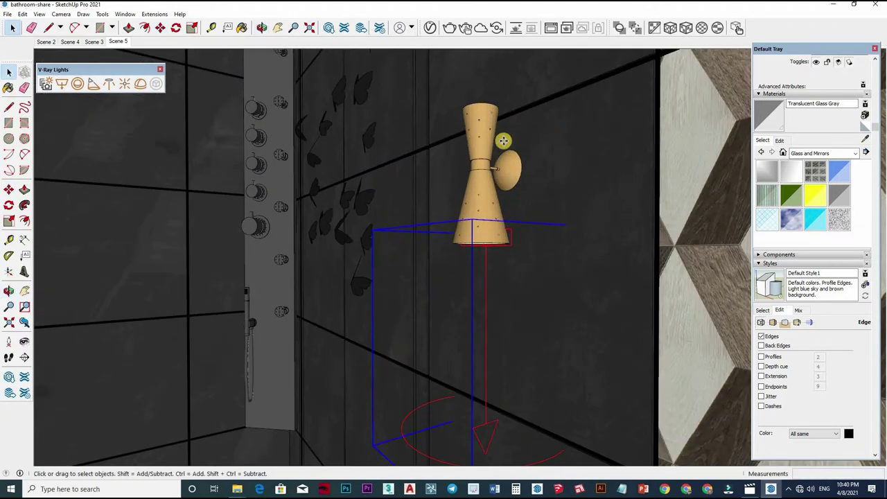
Shift the IES light slightly under the lamp and show the Asset Editor's lights list.
key("m")
left_click(326, 188)
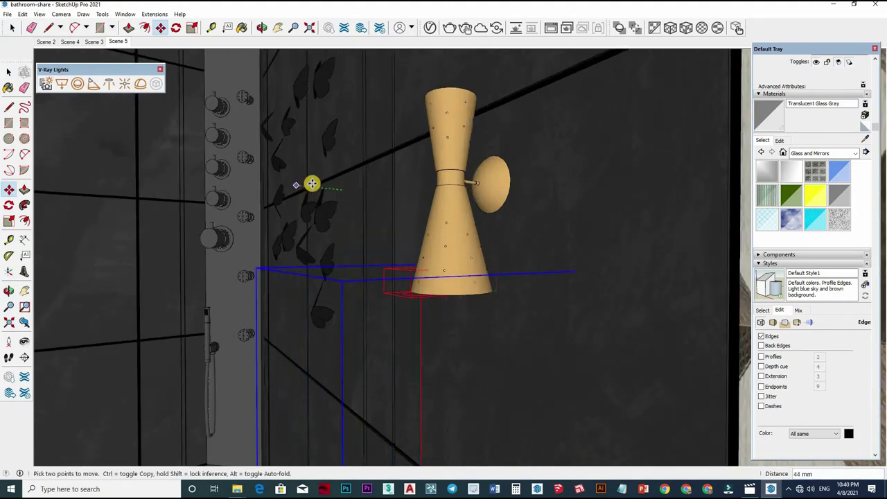
left_click(319, 186)
middle_click_drag(587, 237, 600, 275)
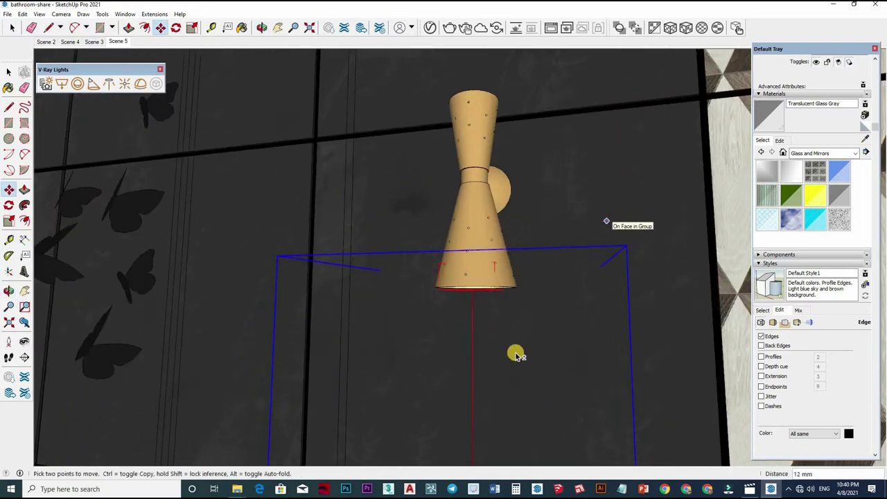
mouse_move(515, 353)
middle_mouse_down()
mouse_move(509, 224)
mouse_move(521, 265)
mouse_move(497, 311)
middle_mouse_up()
key("space")
left_click(430, 27)
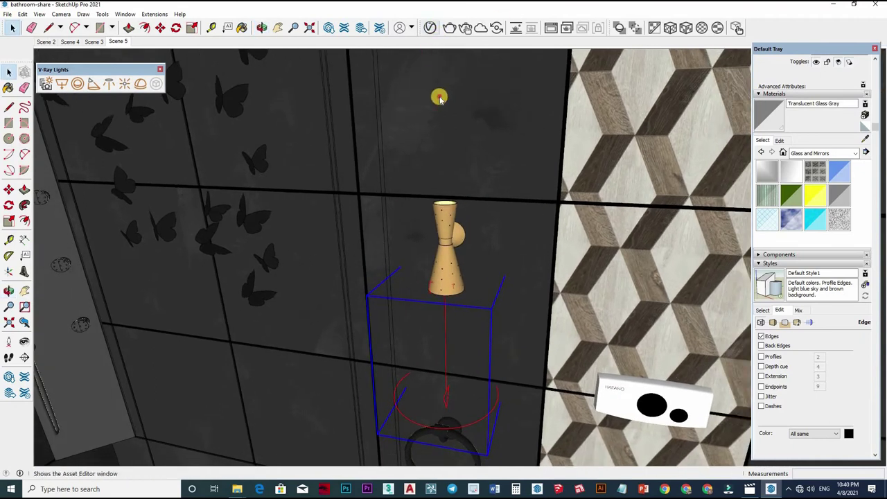
left_click(443, 396)
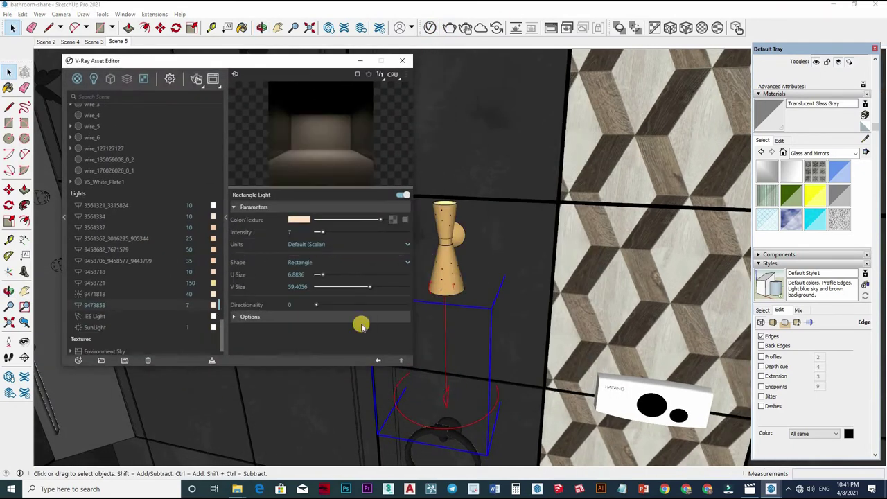
Set the IES Light to 2500 lm with a warm near-white colour of about 5702 K.
left_click(293, 235)
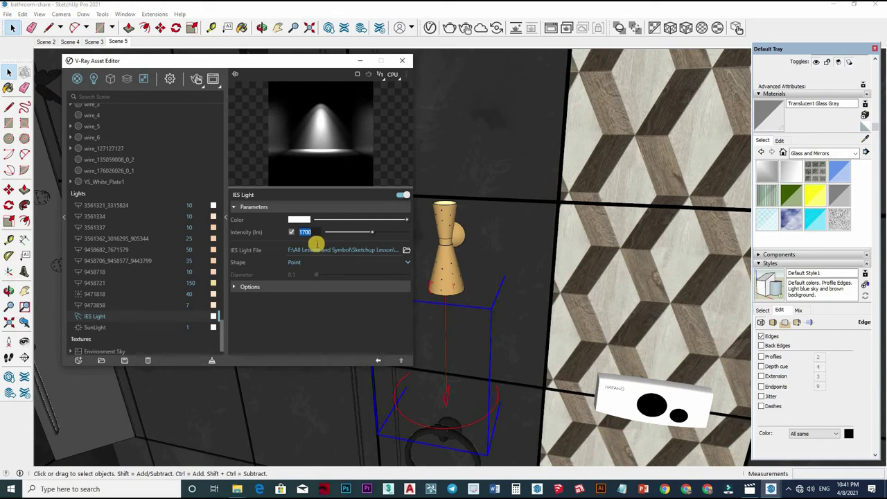
type("500")
key("Return")
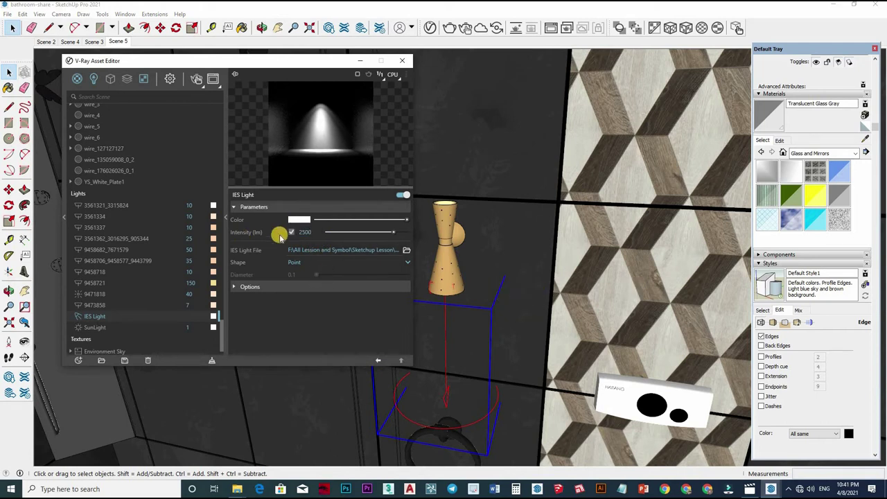
left_click(299, 220)
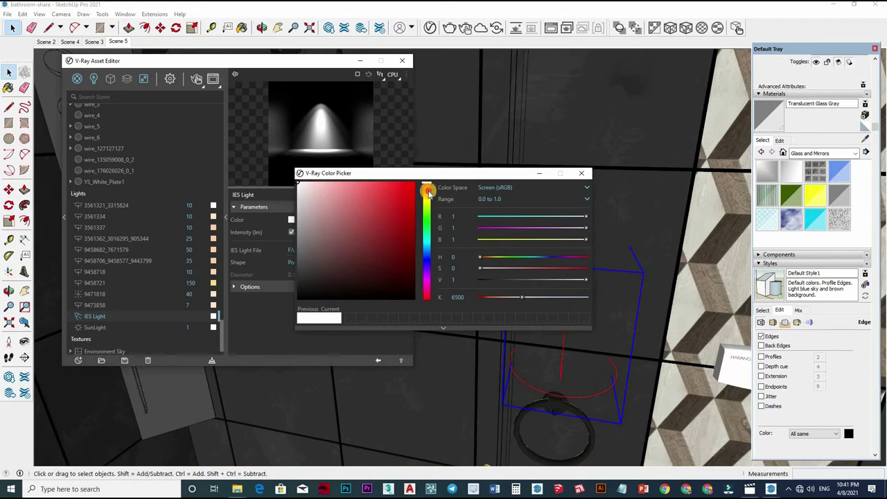
left_click_drag(429, 193, 427, 195)
left_click(307, 183)
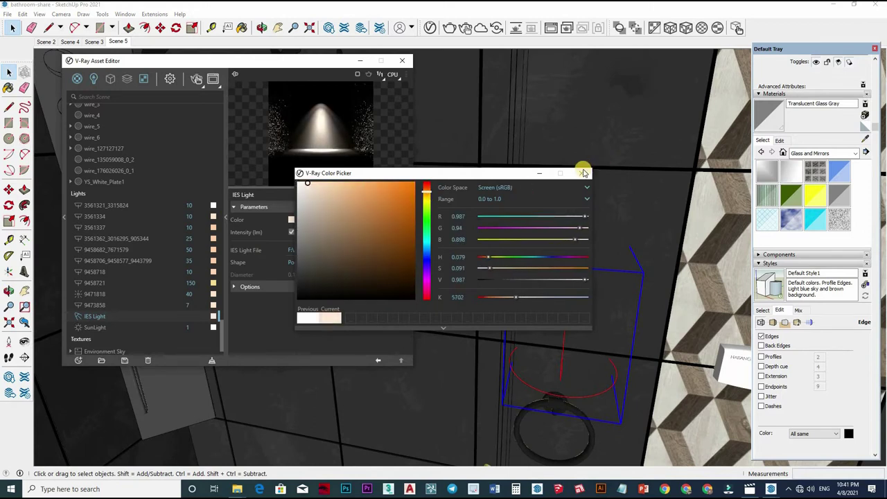
left_click(539, 273)
scroll(555, 319, "up", 3)
Copy the IES light to a spot above the wall lamp and squash the copy vertically.
key("m")
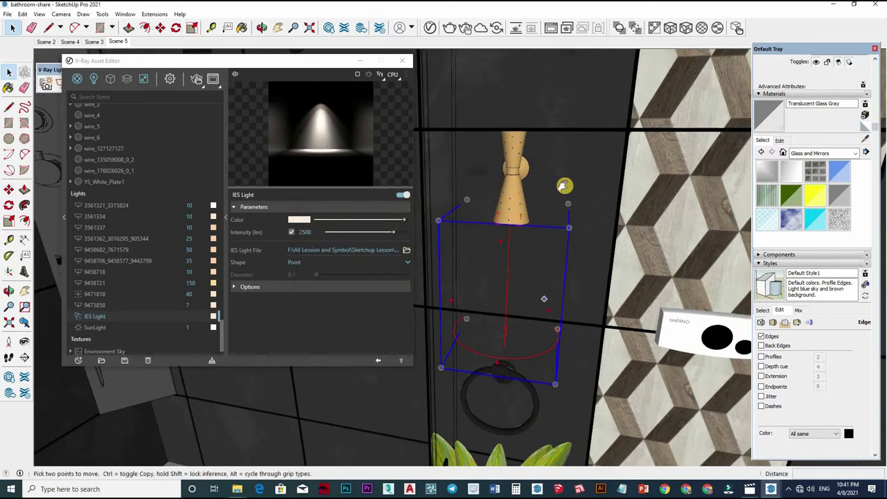
left_click(563, 186)
key("ctrl")
middle_click_drag(589, 145, 592, 196)
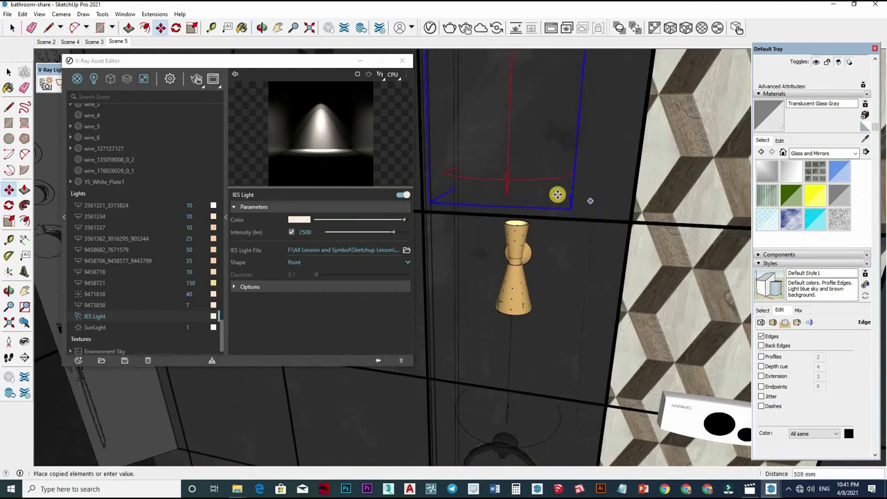
middle_click_drag(552, 242, 555, 241)
left_click(516, 229)
key("s")
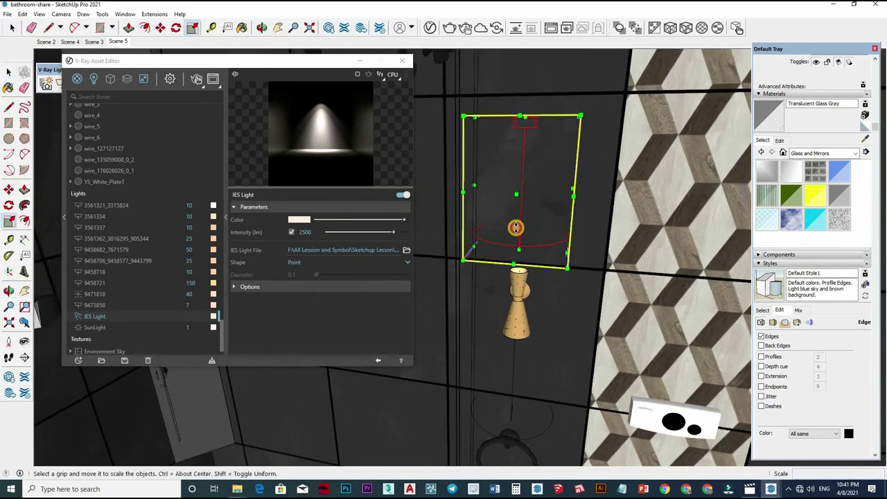
left_click_drag(513, 265, 517, 222)
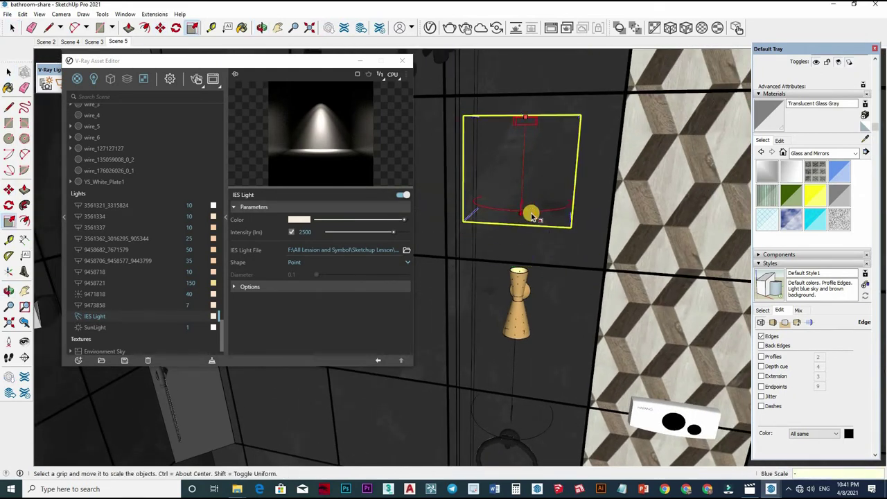
Move the copied light over the lamp and rescale it to half size.
key("m")
left_click(574, 240)
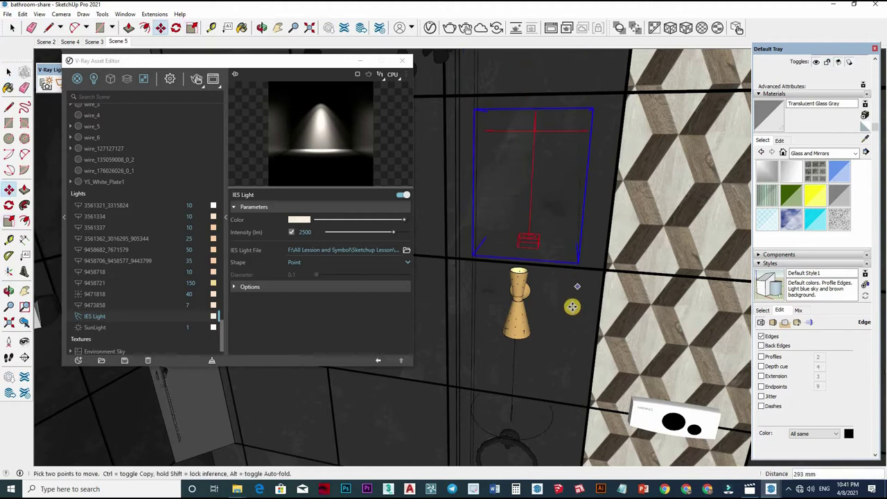
left_click(559, 224)
key("space")
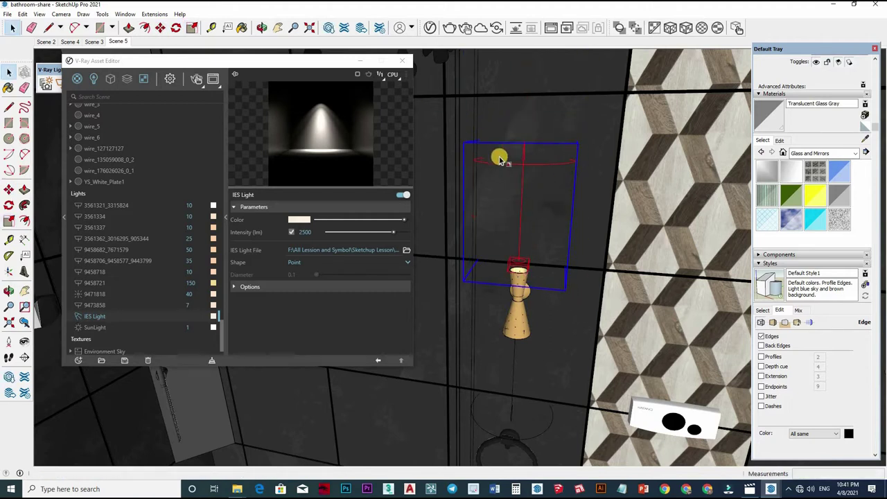
key("s")
left_click_drag(463, 143, 531, 221)
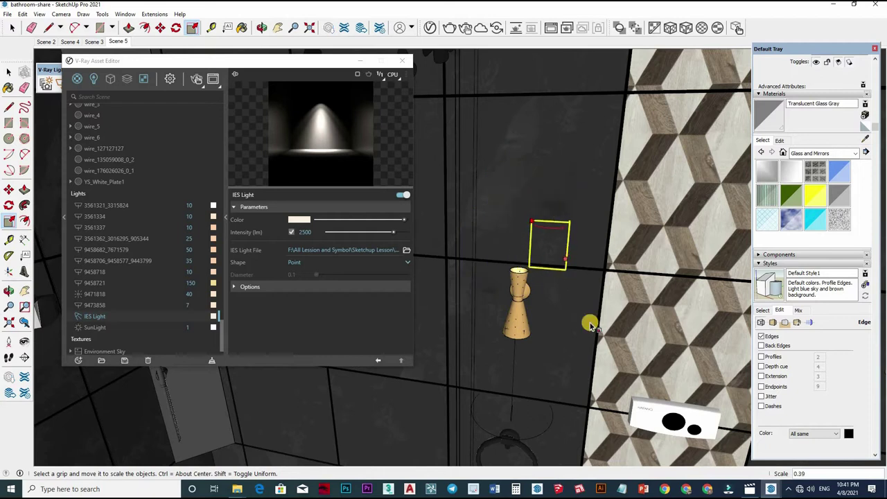
left_click_drag(590, 325, 555, 275)
Set the half-size IES light down on the top of the wall lamp.
key("m")
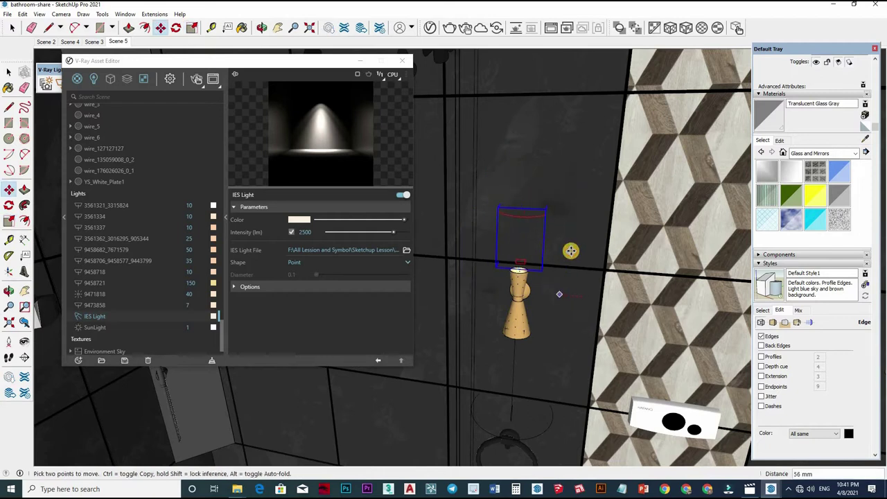
left_click(570, 254)
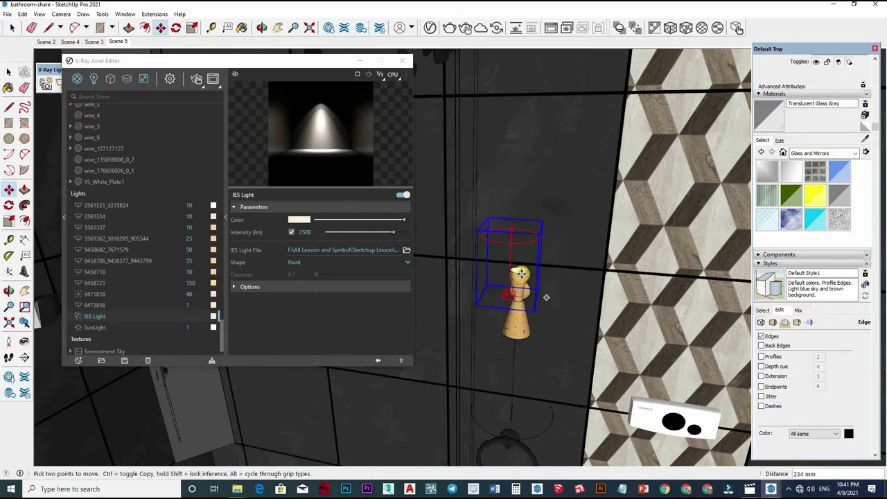
scroll(541, 277, "up", 2)
scroll(546, 254, "up", 2)
left_click(547, 257)
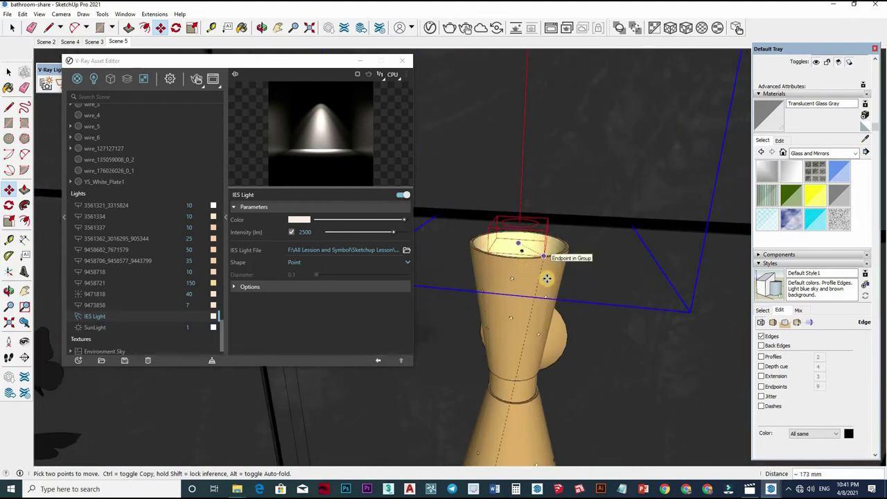
scroll(540, 264, "down", 2)
scroll(504, 290, "down", 2)
scroll(503, 289, "up", 2)
key("space")
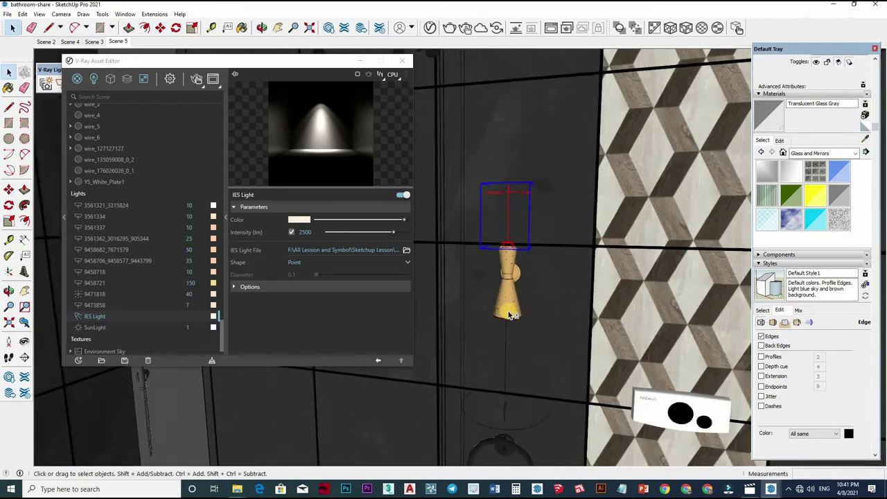
scroll(506, 321, "down", 2)
Copy the lamp's lights into place, then orbit out to a wider bathroom view.
key("m")
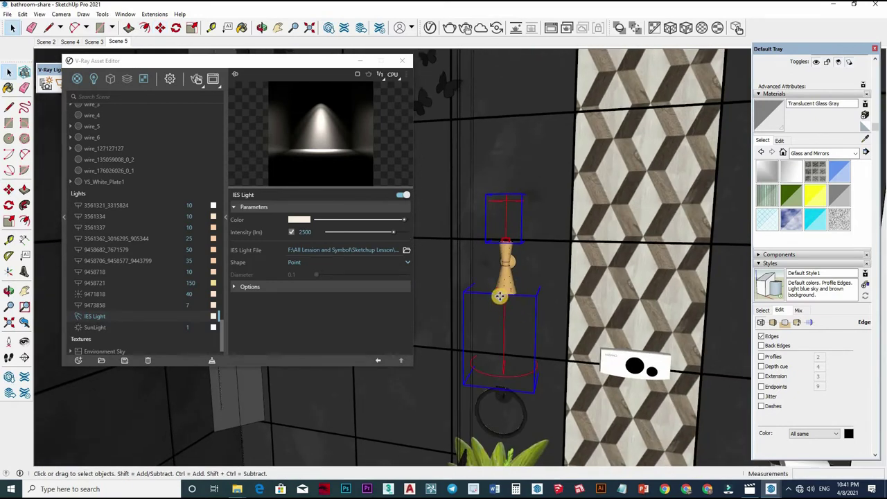
scroll(499, 296, "up", 2)
scroll(495, 267, "up", 2)
left_click(539, 247)
key("ctrl")
scroll(624, 259, "down", 4)
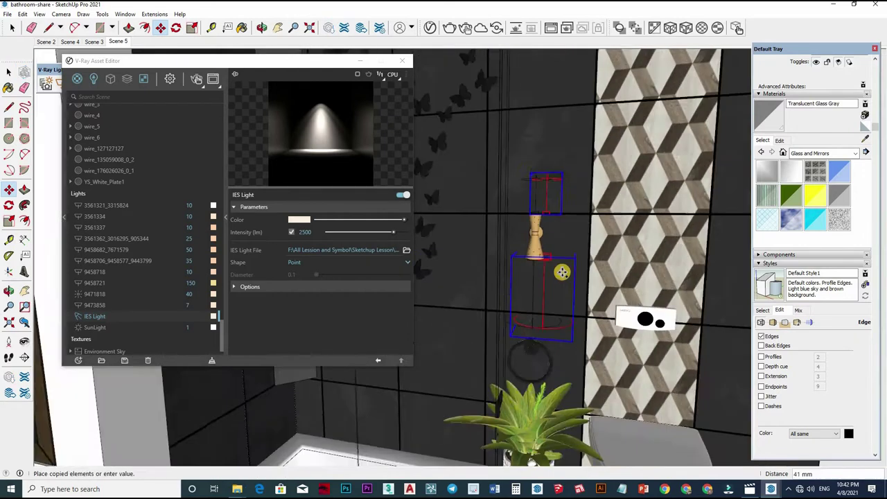
scroll(562, 272, "down", 2)
scroll(547, 277, "up", 3)
scroll(541, 291, "up", 2)
left_click(598, 288)
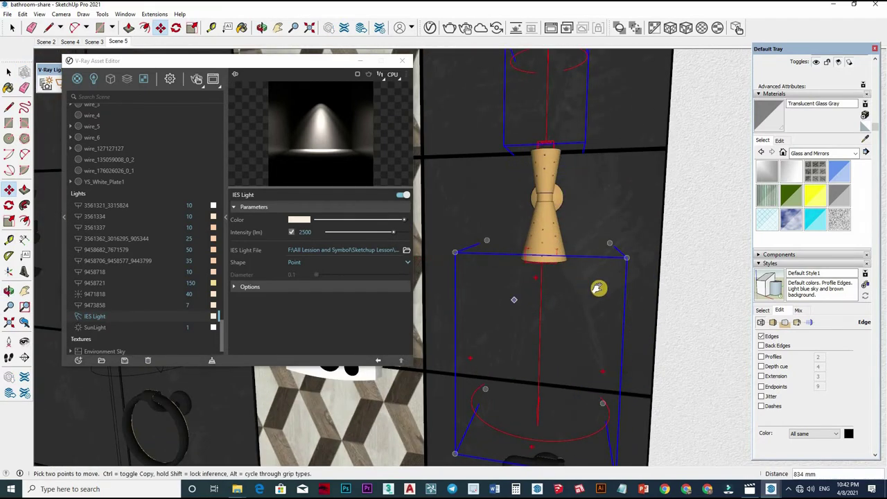
scroll(598, 288, "down", 4)
middle_click_drag(555, 277, 485, 263)
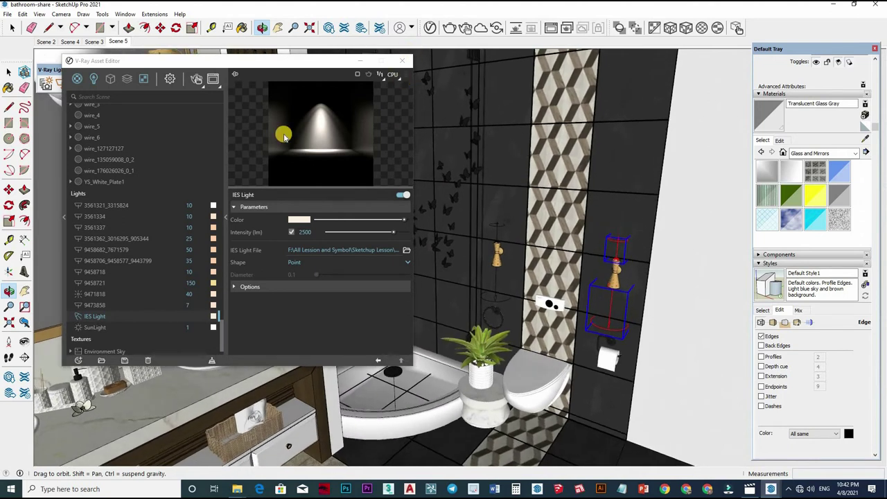
key("space")
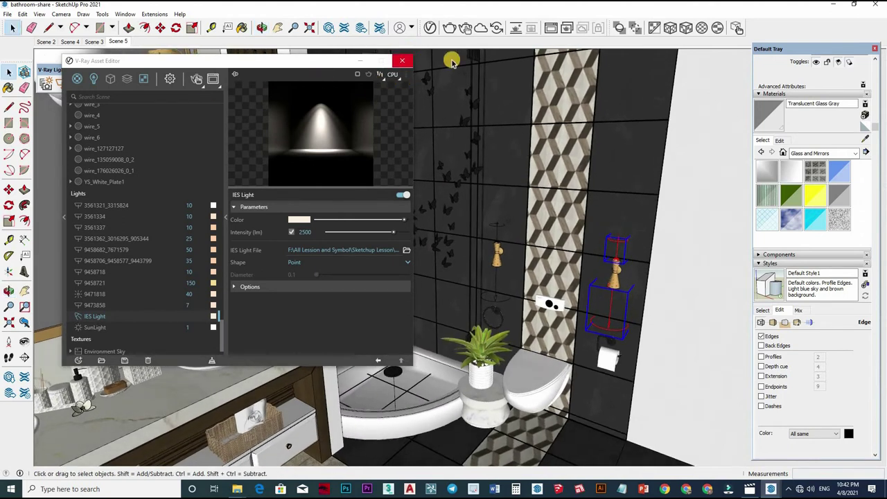
Switch to the Scene 5 view and set render output to 16:9 Widescreen, width 1650.
left_click(118, 42)
type("11.5")
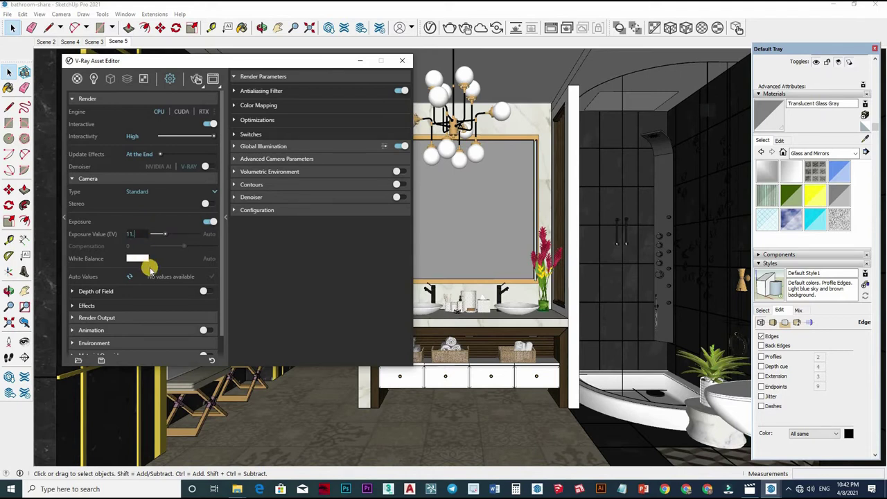
left_click(147, 317)
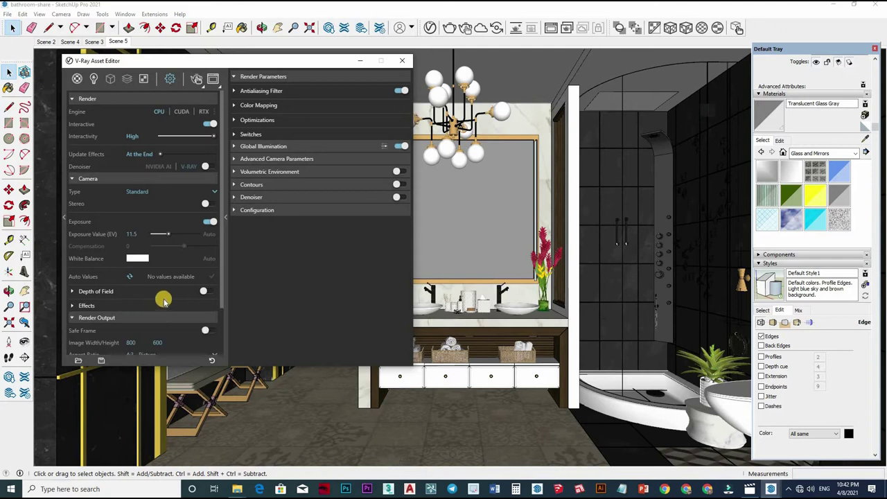
scroll(163, 298, "down", 1)
left_click(166, 303)
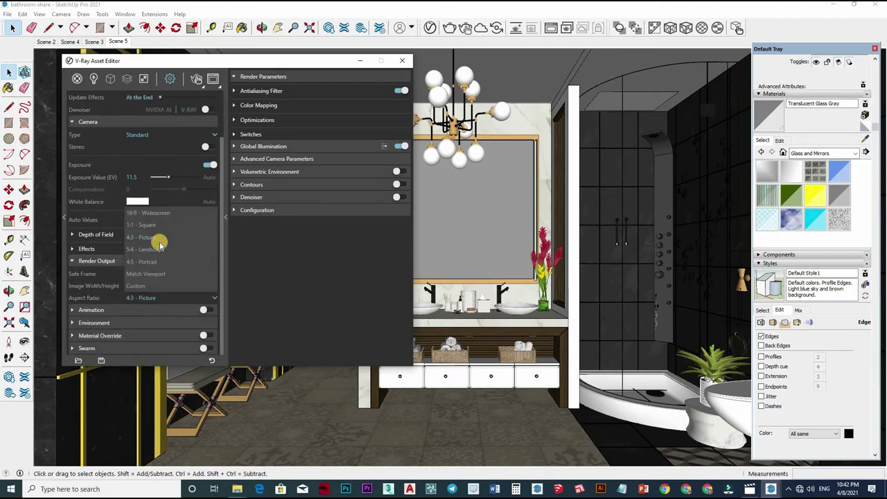
left_click(119, 247)
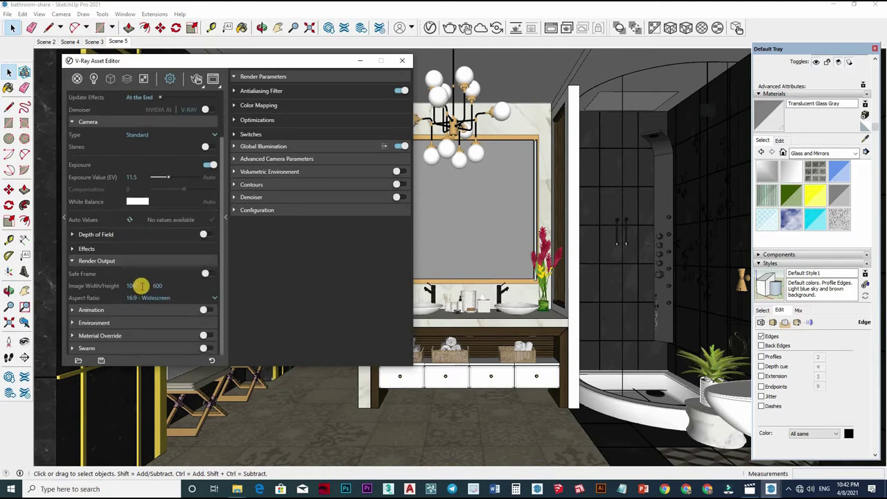
double_click(129, 284)
type("1650")
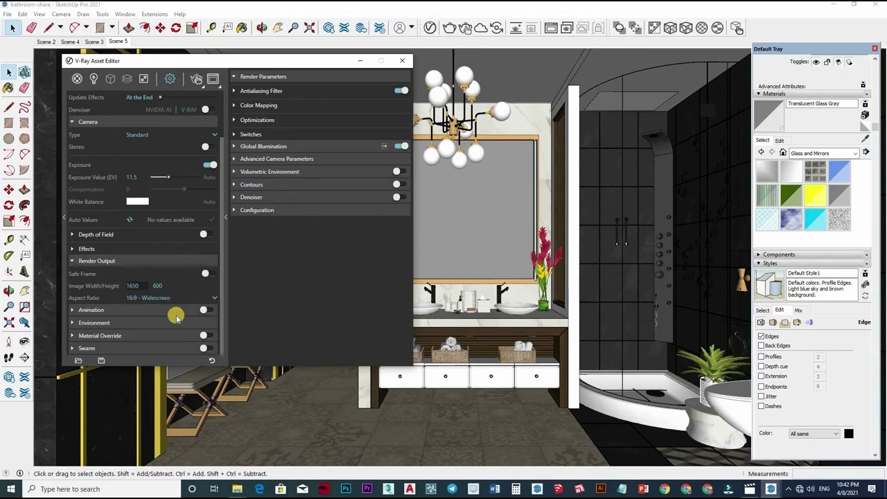
Expand the Animation and Environment settings and start the V-Ray render.
left_click(123, 310)
left_click(138, 271)
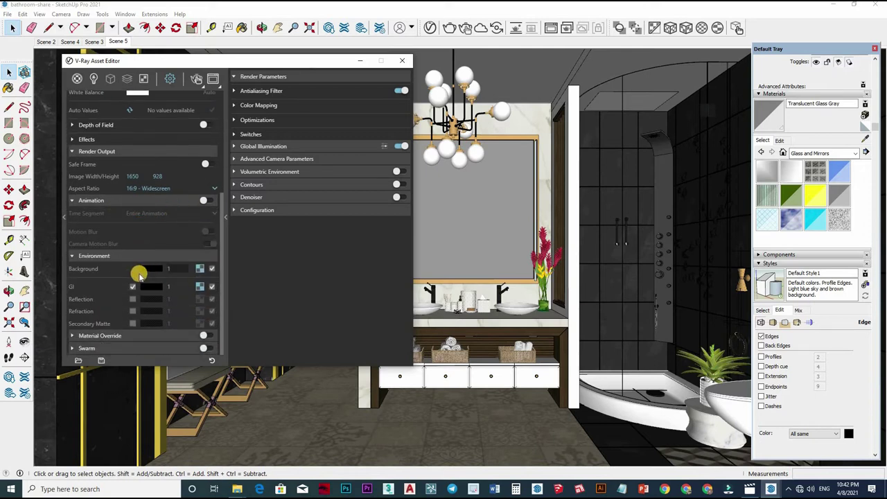
scroll(208, 192, "up", 3)
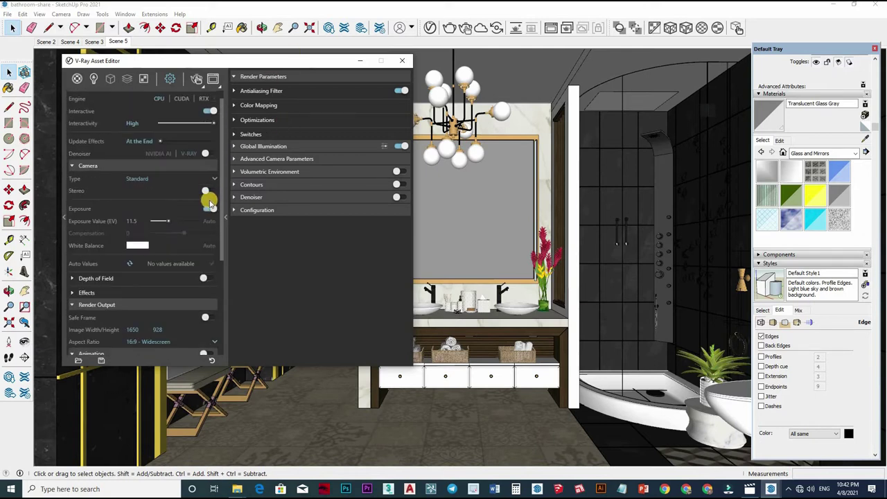
scroll(208, 192, "up", 2)
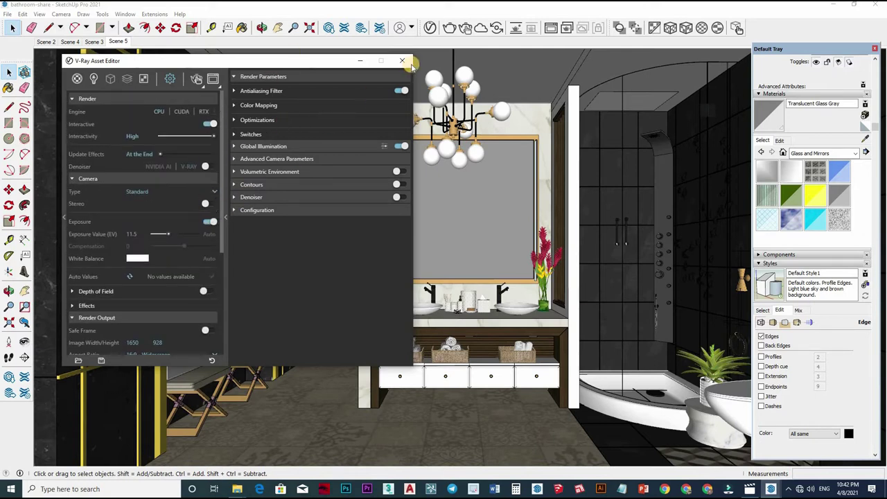
left_click(455, 31)
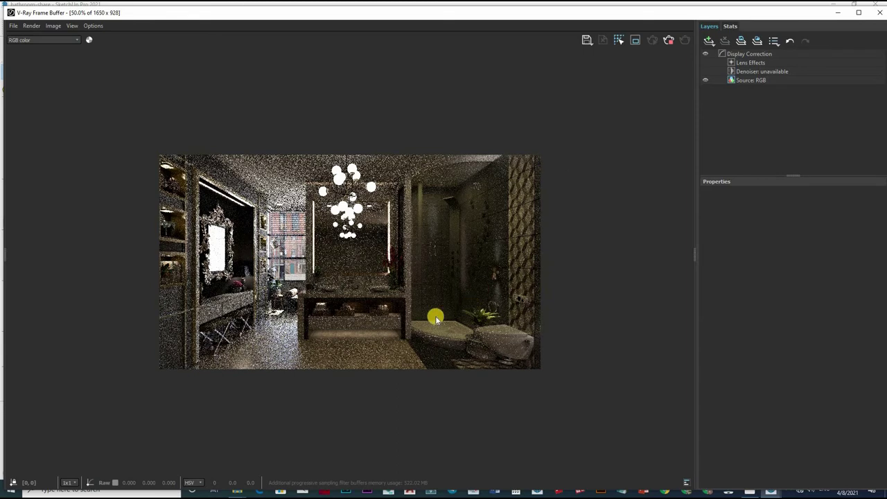
Zoom the Frame Buffer between 50% and 100% to watch the 1650 × 928 render progress.
scroll(339, 253, "up", 1)
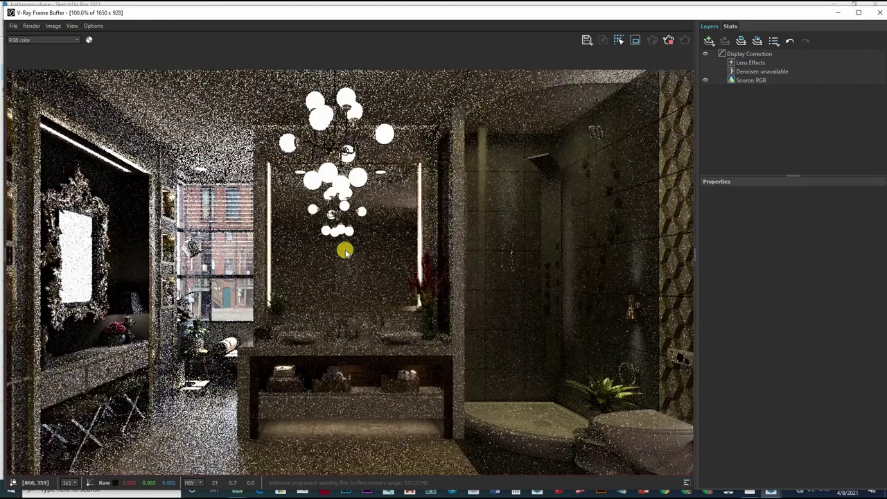
scroll(350, 235, "down", 2)
scroll(353, 212, "up", 4)
scroll(367, 208, "down", 2)
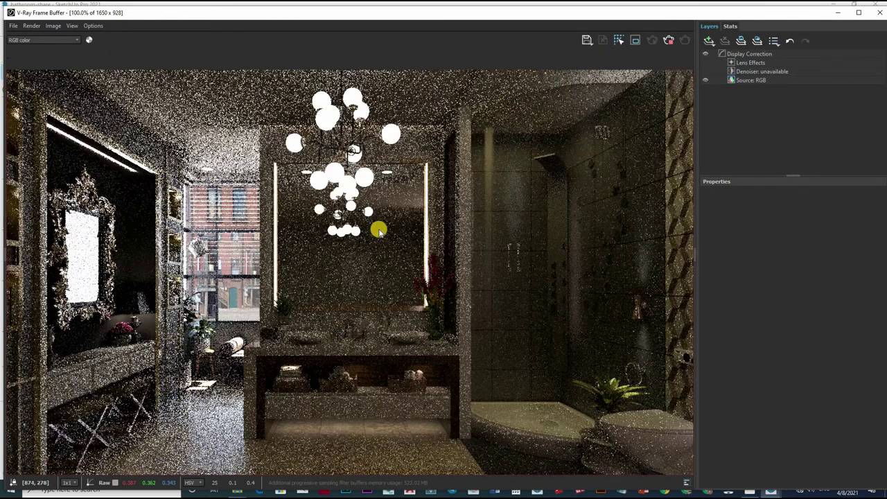
scroll(372, 241, "down", 1)
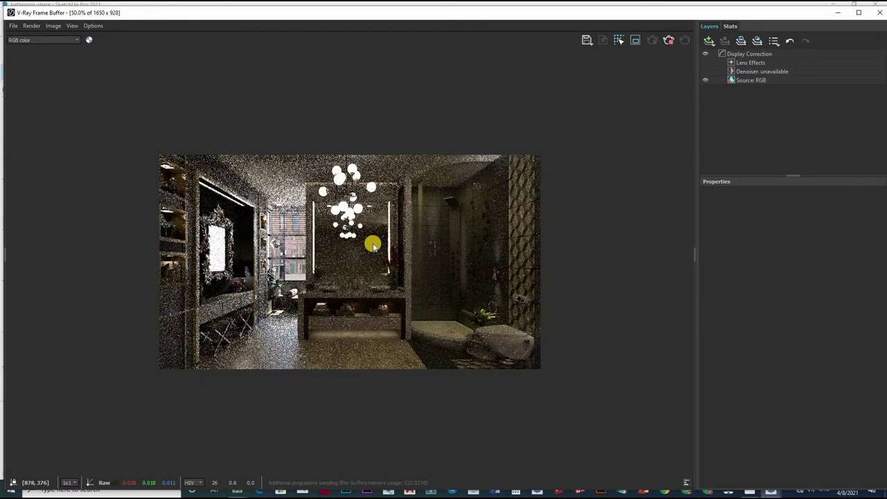
scroll(372, 242, "up", 1)
scroll(382, 243, "down", 1)
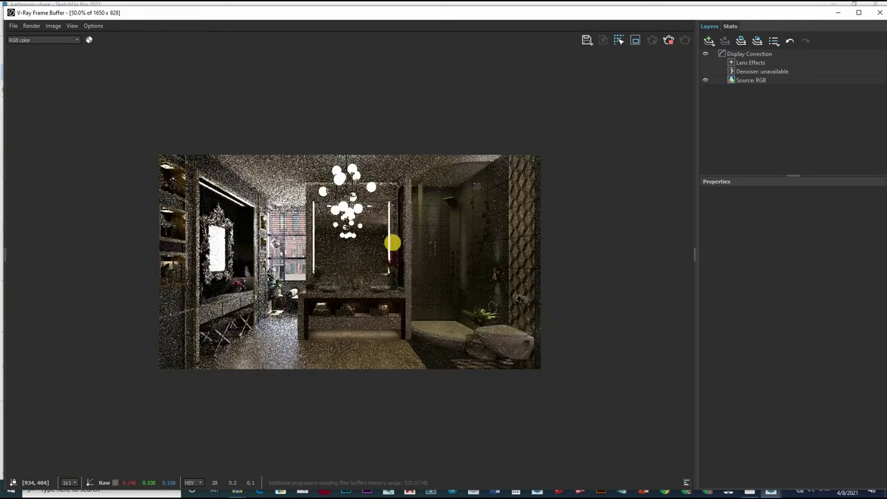
Stop the render and set the camera Exposure Value to 9.5 and Background intensity to 10.
left_click(671, 40)
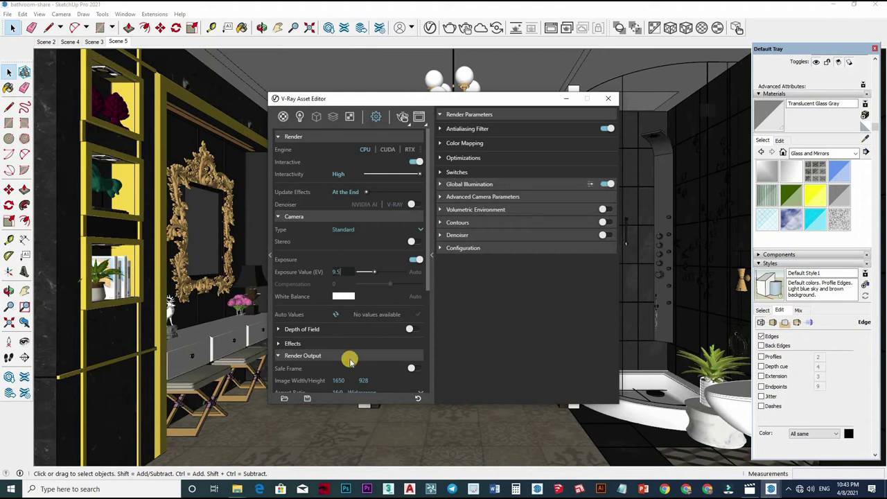
key("Return")
scroll(357, 355, "down", 1)
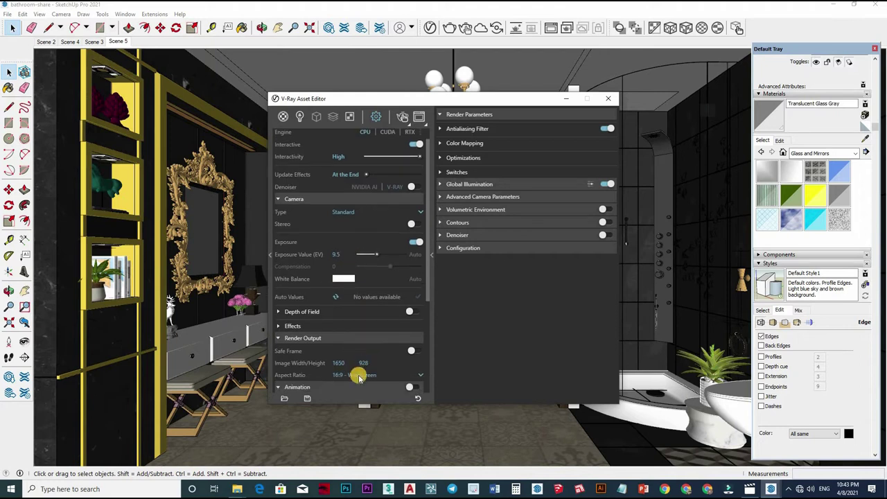
scroll(366, 312, "down", 5)
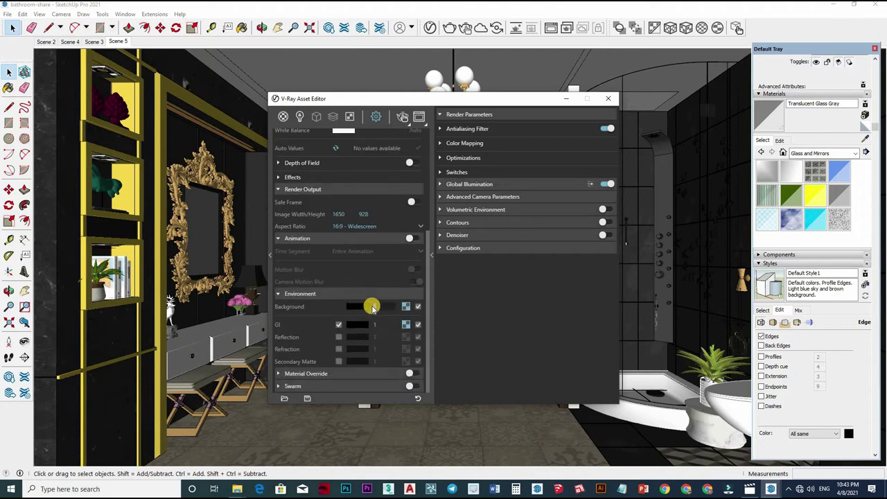
scroll(361, 323, "up", 4)
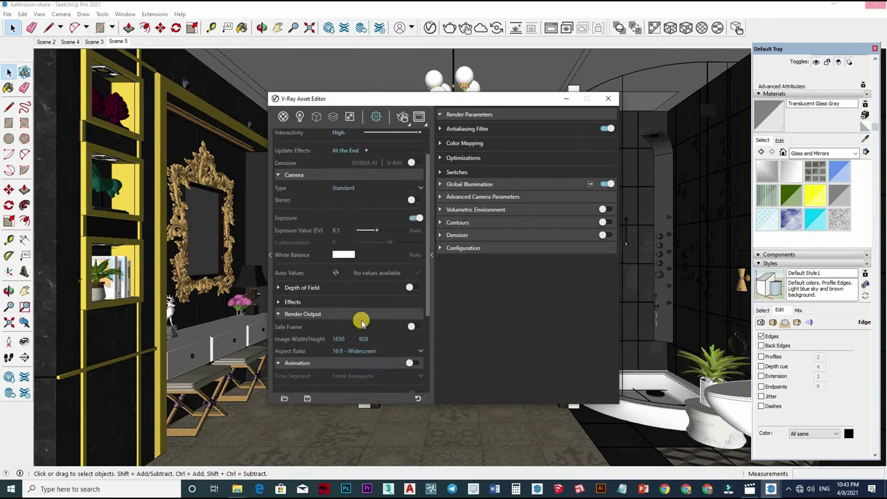
scroll(361, 323, "up", 2)
Drag the Asset Editor aside to uncover the bathroom model.
scroll(362, 323, "down", 5)
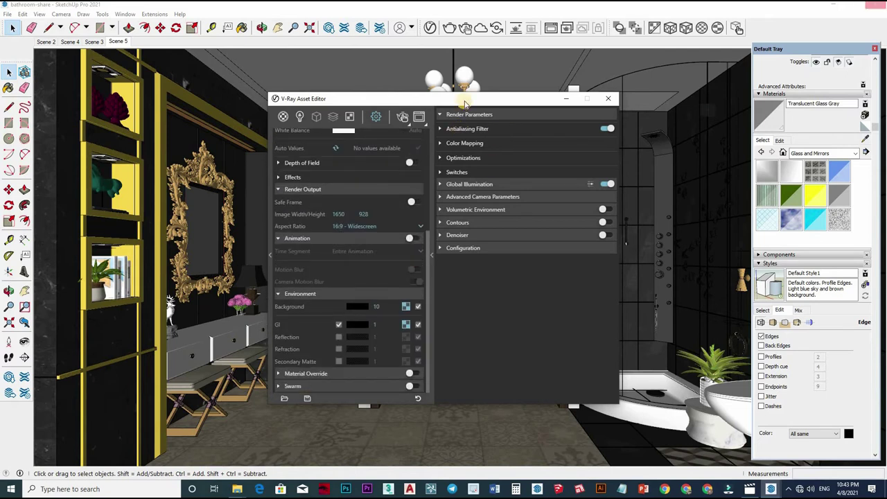
scroll(452, 130, "up", 5)
left_click_drag(403, 117, 286, 147)
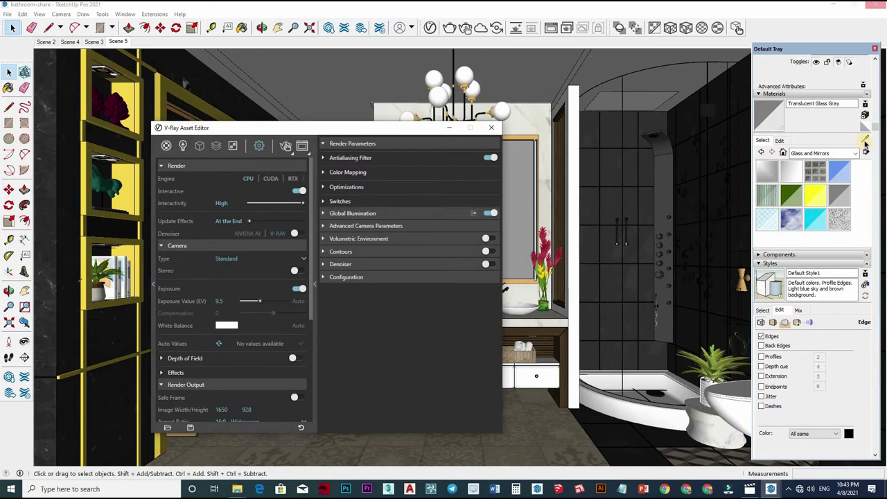
left_click(624, 153)
Sample the Color E04 light material, lower its Emissive Intensity to 10, and re-render.
key("b")
left_click(463, 96, "alt")
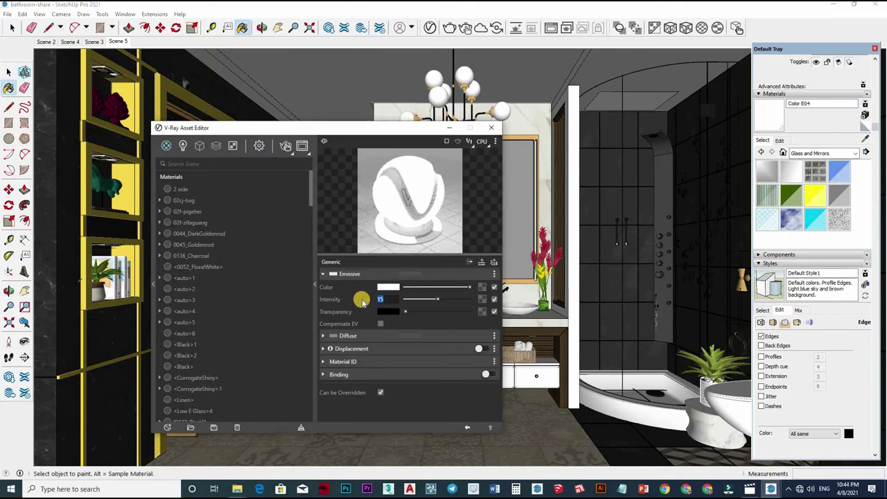
type("10")
key("Return")
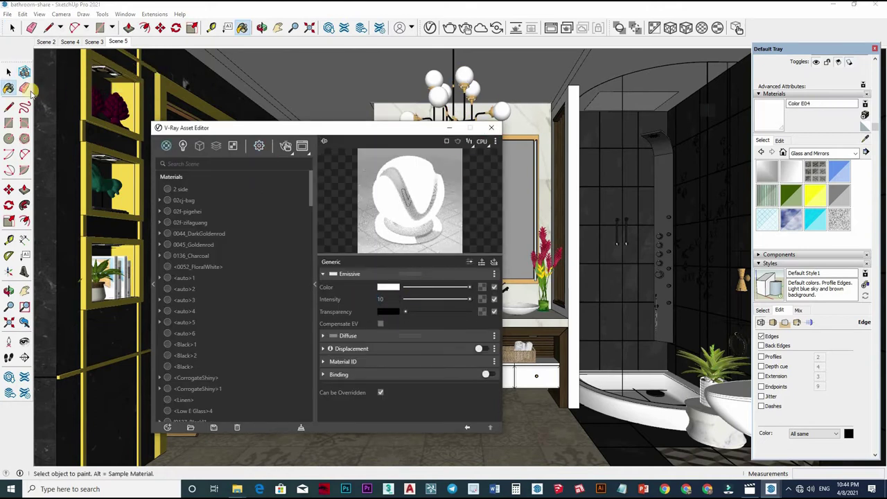
left_click(493, 130)
key("space")
left_click(464, 28)
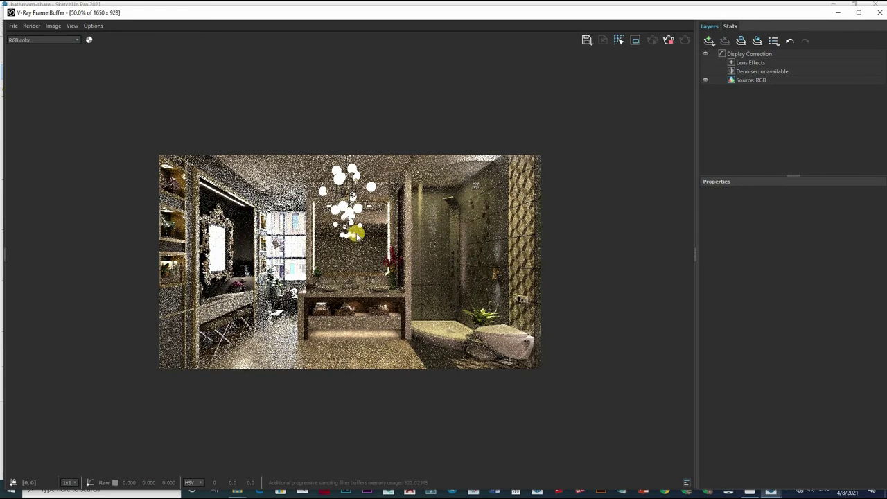
Zoom the Frame Buffer to 100% and collapse the Layers panel to enlarge the render.
scroll(393, 267, "up", 2)
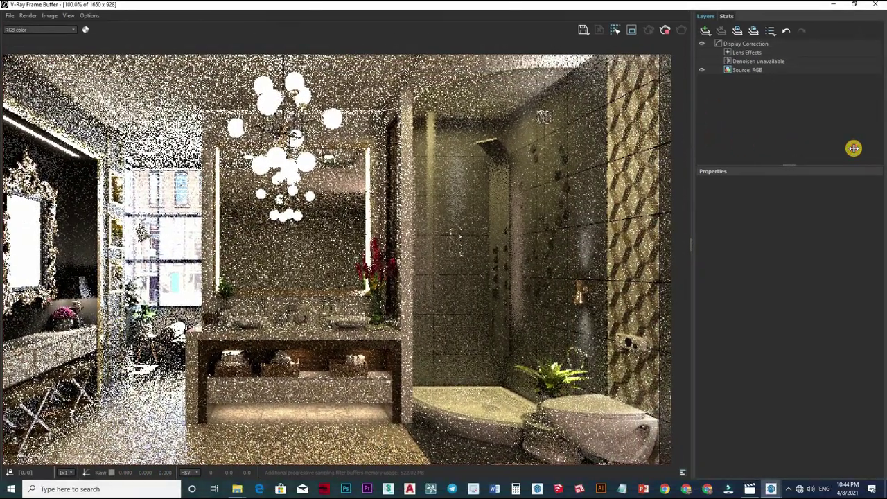
left_click_drag(691, 149, 853, 146)
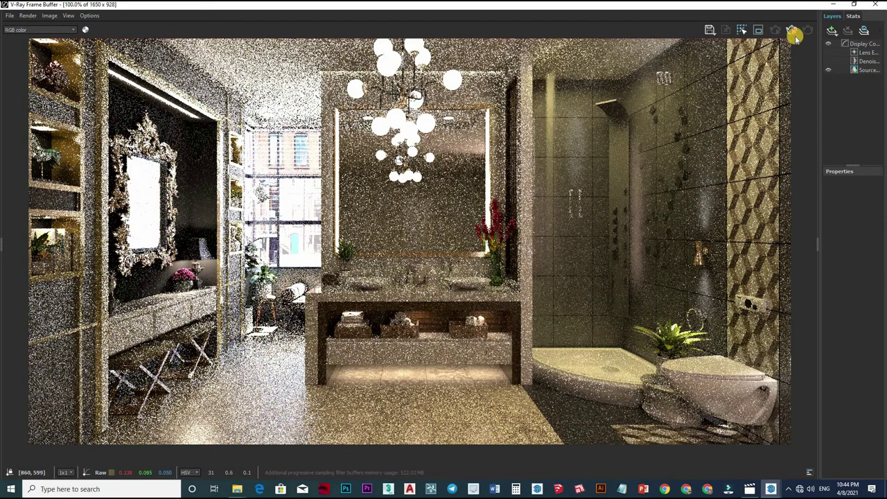
Stop the render, turn off Interactive, and set Noise Limit 0.005 and Max Subdivs 24.
left_click(794, 36)
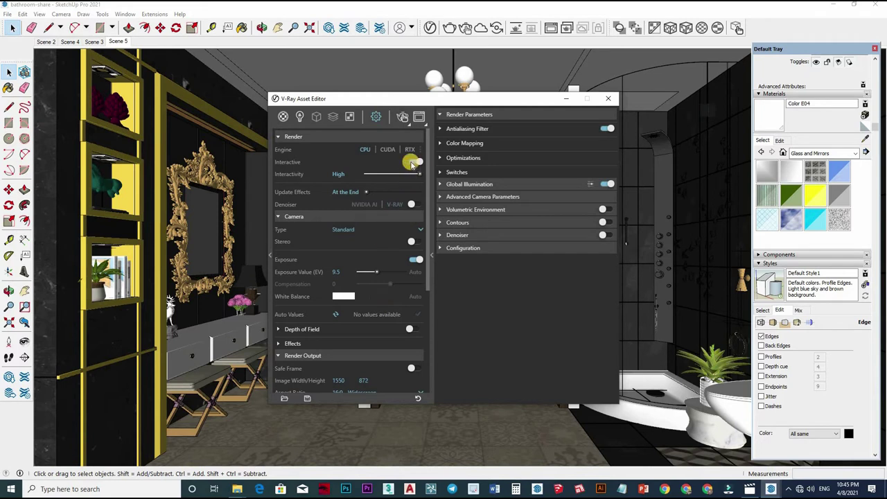
left_click(511, 140)
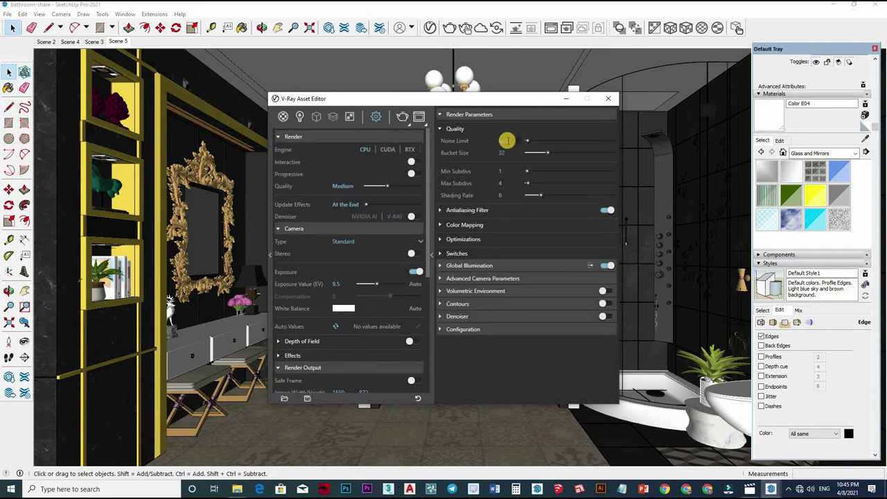
left_click(507, 141)
type("0.005")
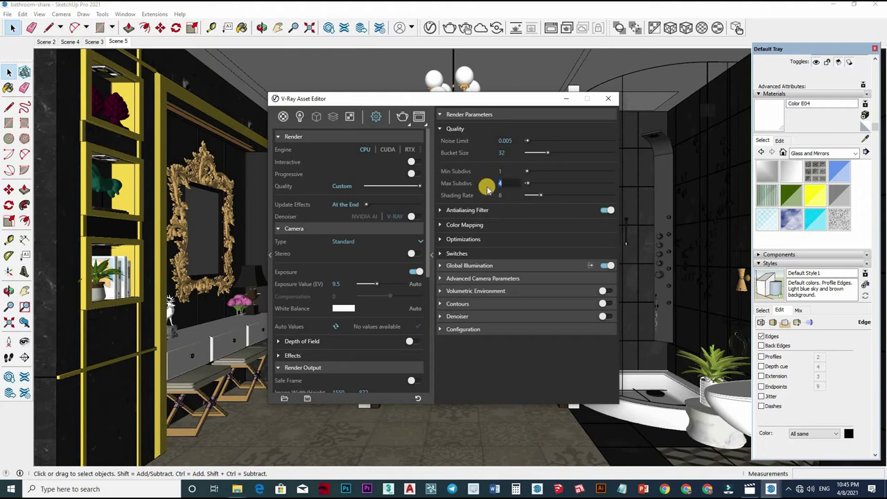
type("23")
type("4")
key("Return")
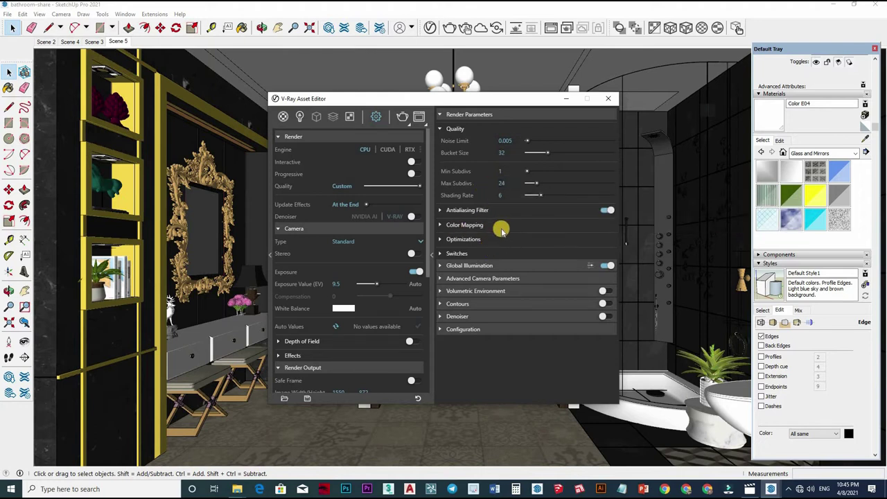
Choose the Triangle filter, irradiance subdivs 80, interpolation 50, light cache subdivs 1200, sample size 0.01.
left_click(484, 226)
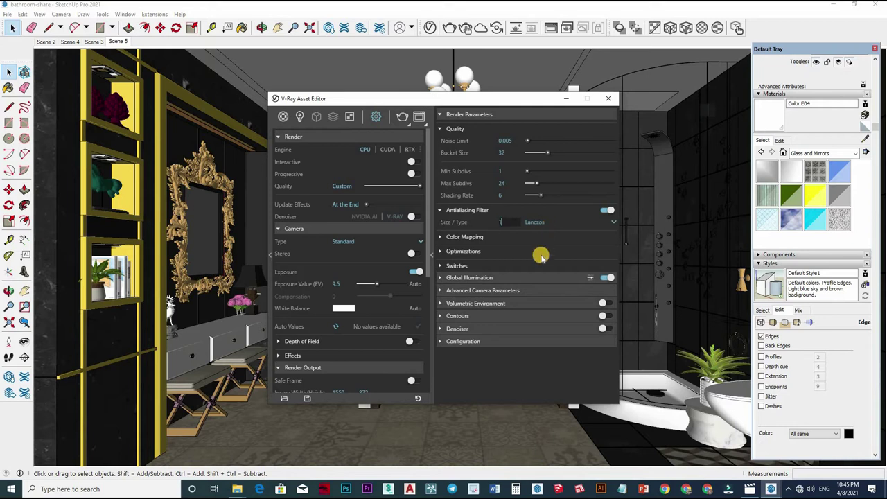
left_click(547, 221)
left_click(547, 285)
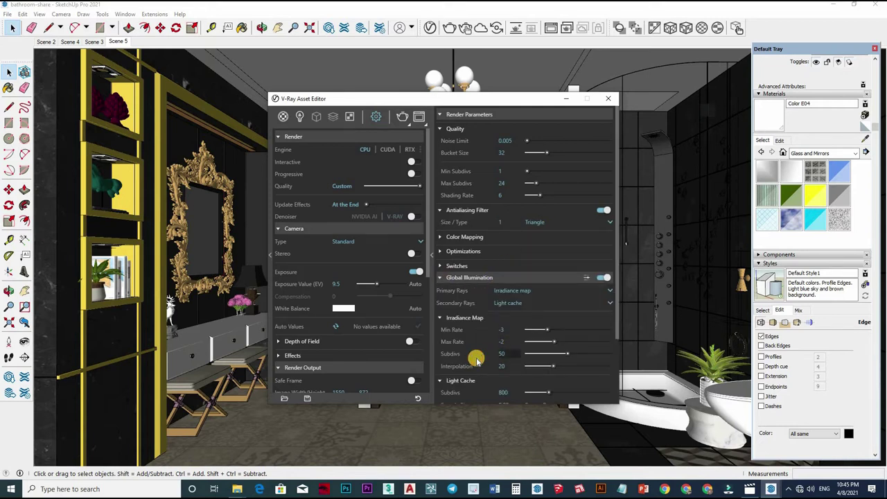
type("80")
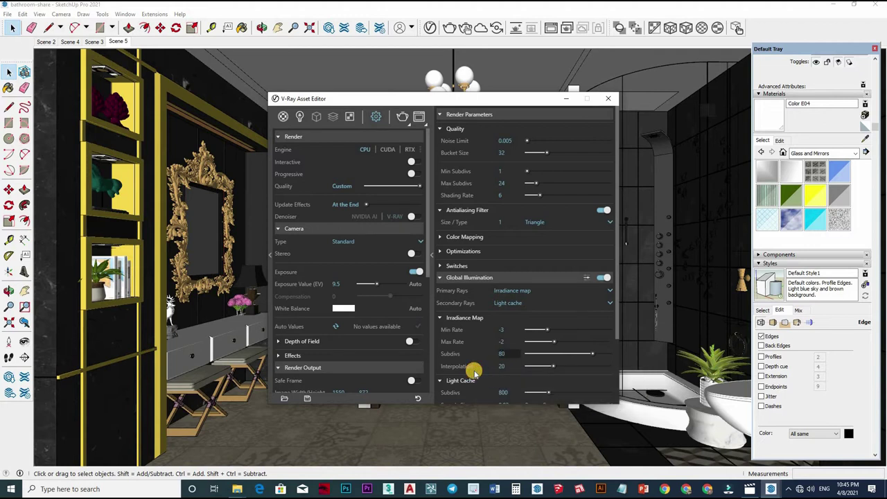
type("50")
key("Return")
scroll(454, 312, "down", 3)
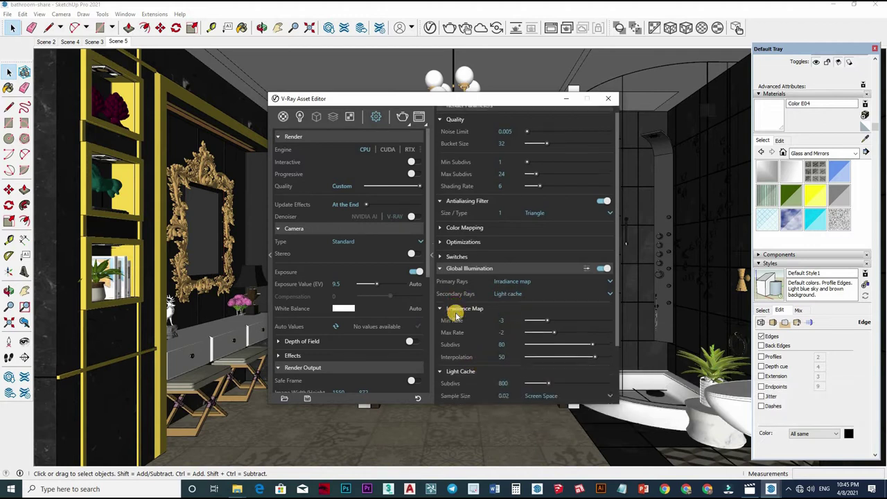
type("12")
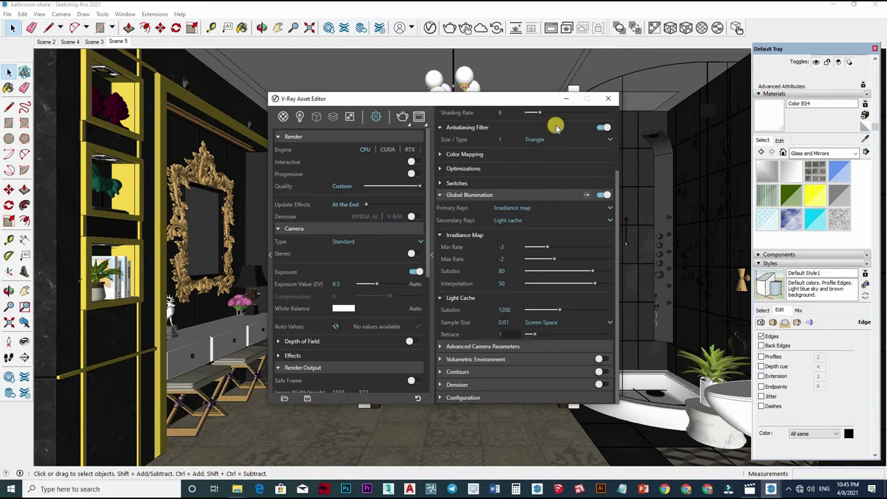
scroll(573, 111, "up", 3)
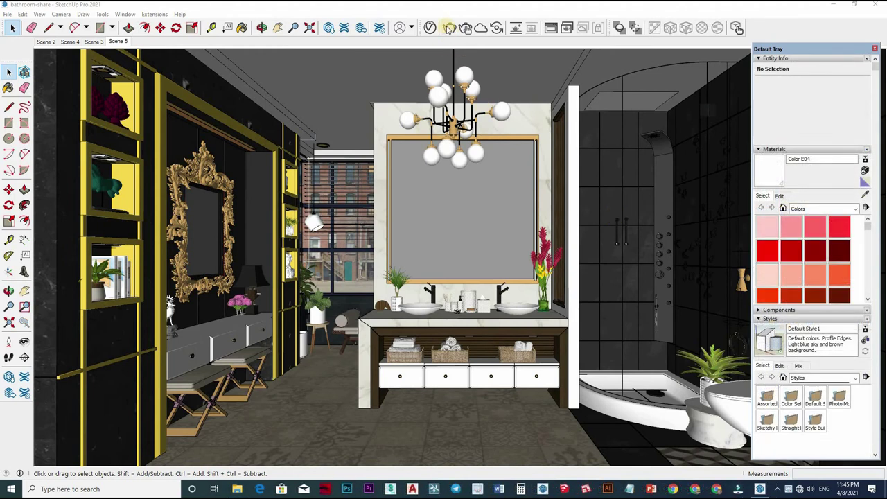
Start the V-Ray render, then zoom and pan over the window and shower areas.
left_click(449, 28)
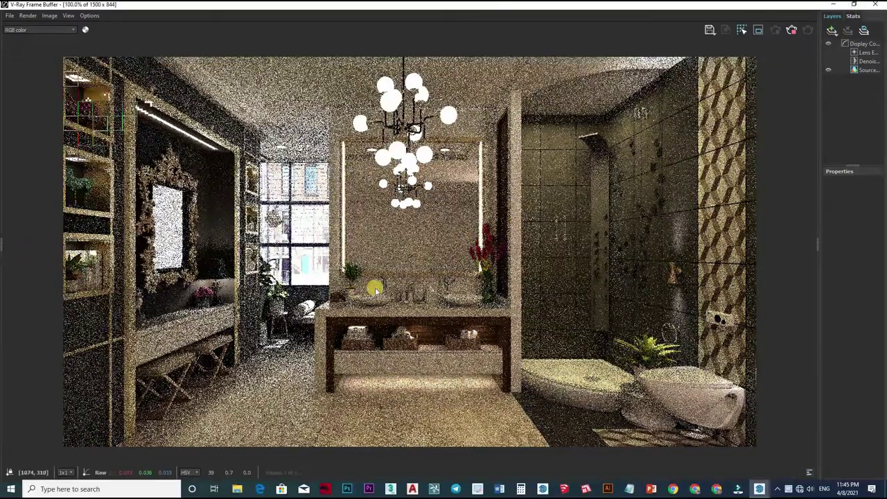
scroll(226, 210, "up", 2)
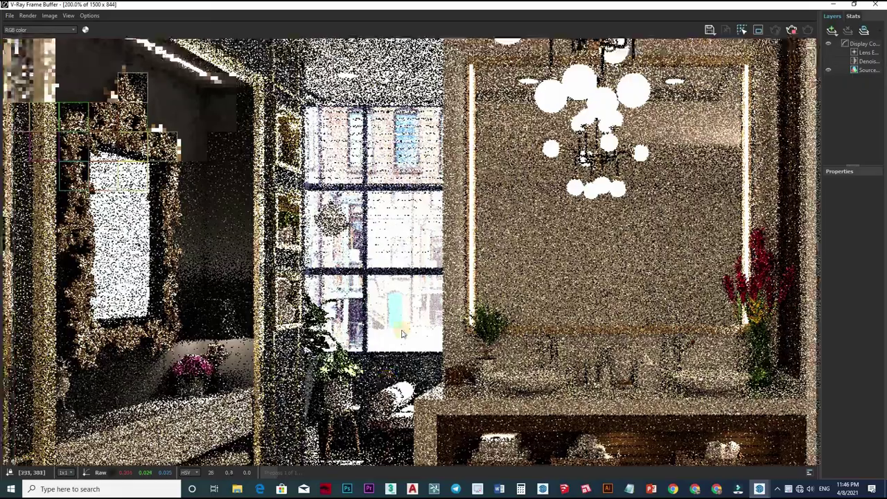
middle_click_drag(389, 139, 519, 293)
middle_click_drag(507, 243, 525, 273)
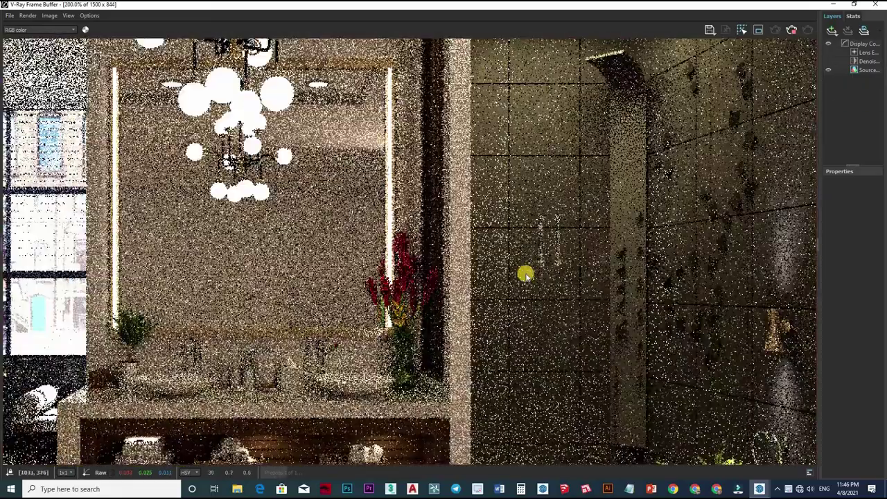
scroll(635, 282, "down", 1)
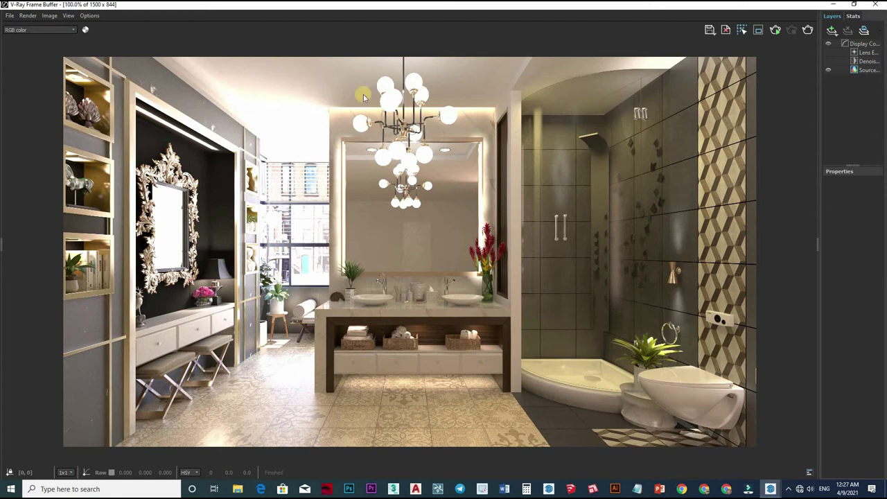
Inspect the finished render, reading the bench pixel colours and zooming in and out.
left_click(205, 370)
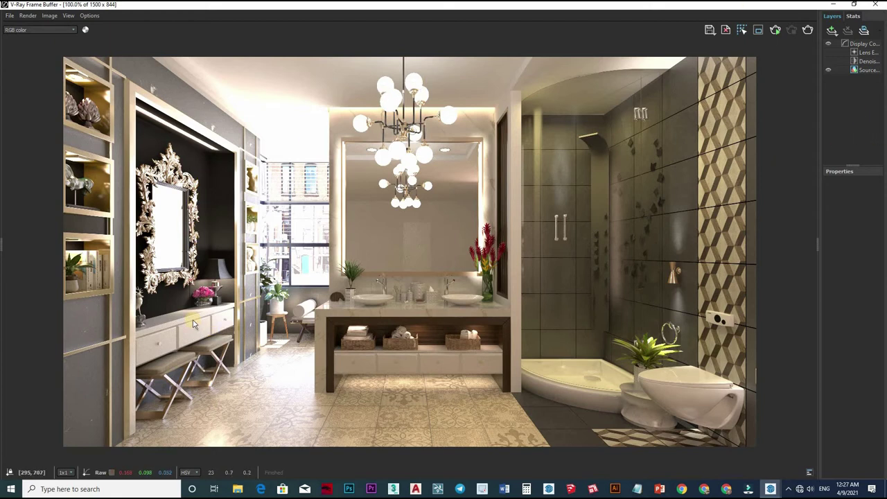
scroll(399, 299, "up", 2)
scroll(414, 235, "up", 1)
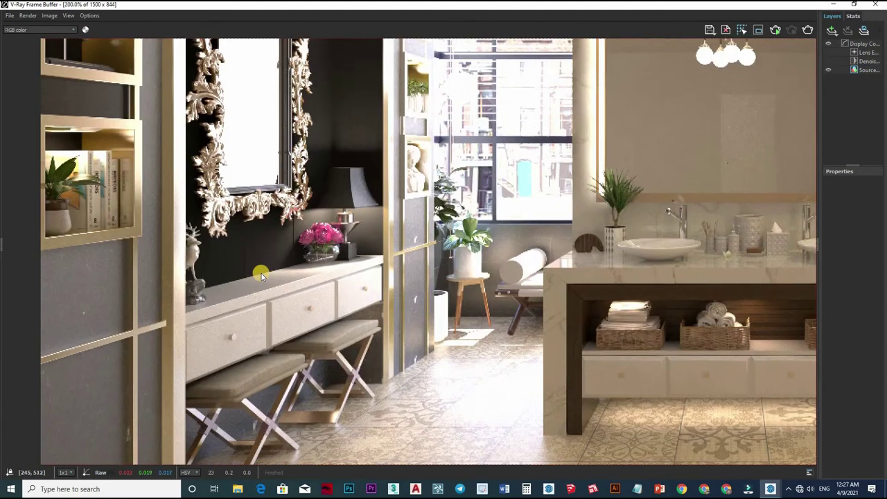
scroll(415, 236, "up", 1)
scroll(415, 235, "down", 4)
scroll(449, 244, "up", 2)
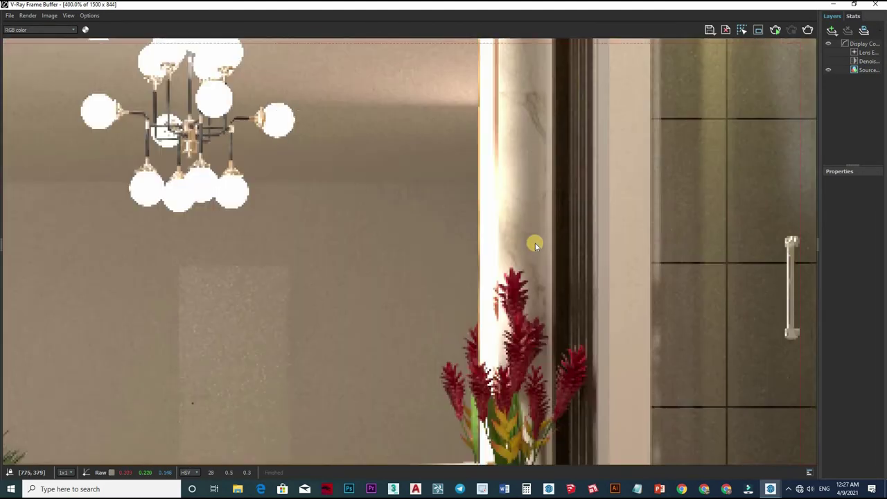
scroll(495, 267, "down", 1)
scroll(502, 269, "down", 1)
scroll(715, 118, "down", 2)
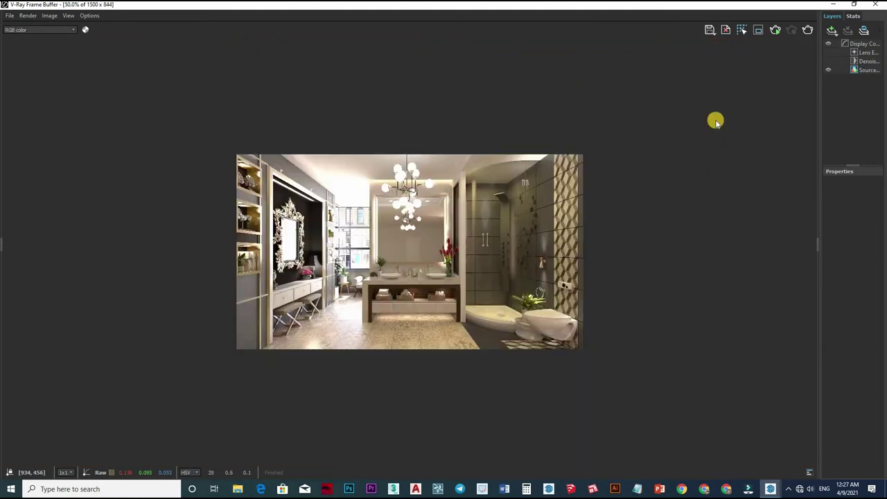
scroll(714, 119, "up", 2)
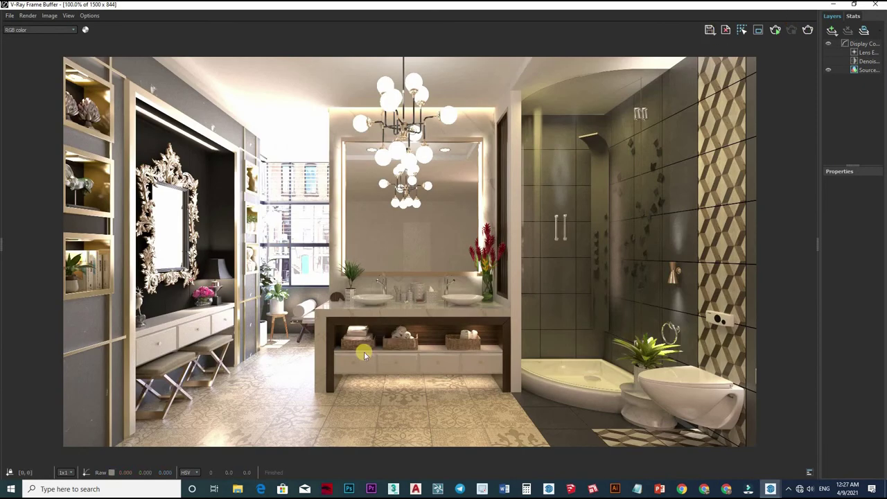
Save the render as PNG image '1' in the pic folder.
key("ctrl+s")
left_click(328, 293)
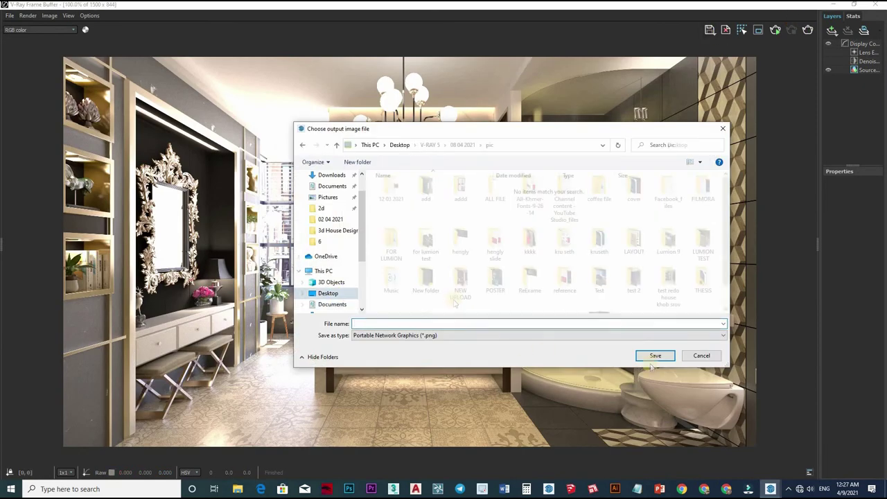
type("1")
key("Return")
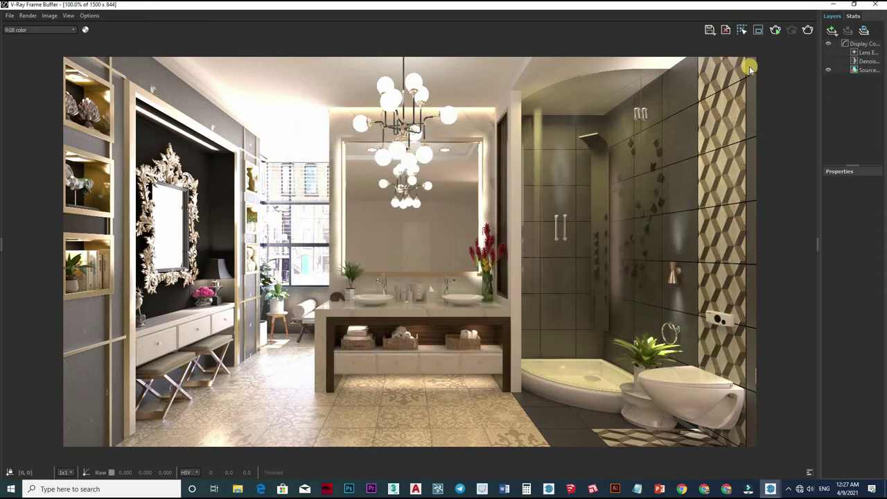
Add an Exposure layer (exposure 0.438, highlight burn 0.179, contrast 0.197) and save as PNG '2'.
left_click(830, 32)
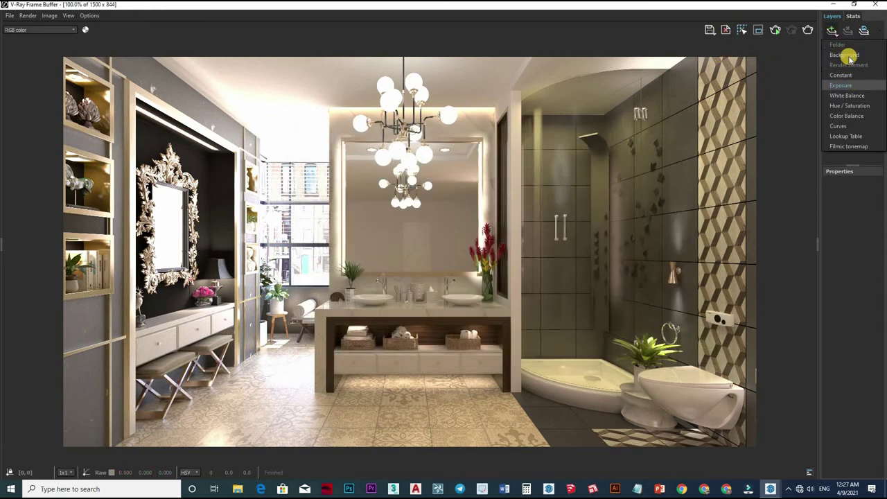
left_click(825, 86)
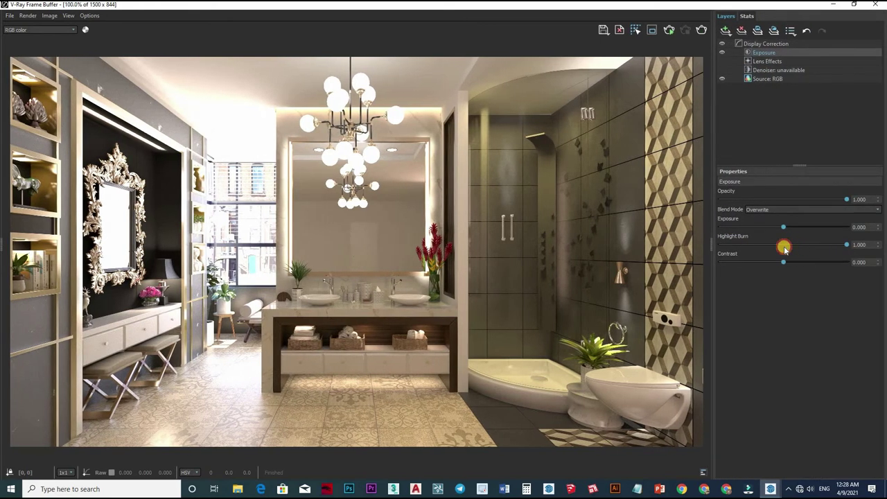
left_click_drag(750, 247, 745, 249)
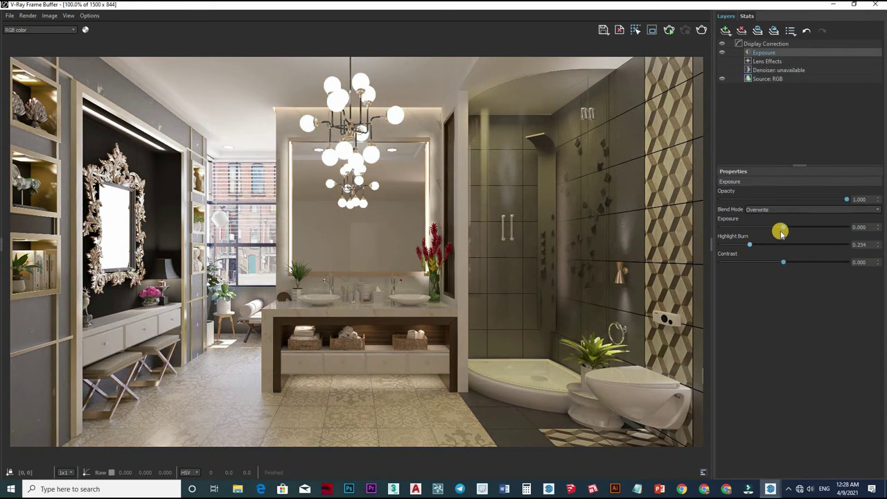
left_click_drag(801, 227, 788, 227)
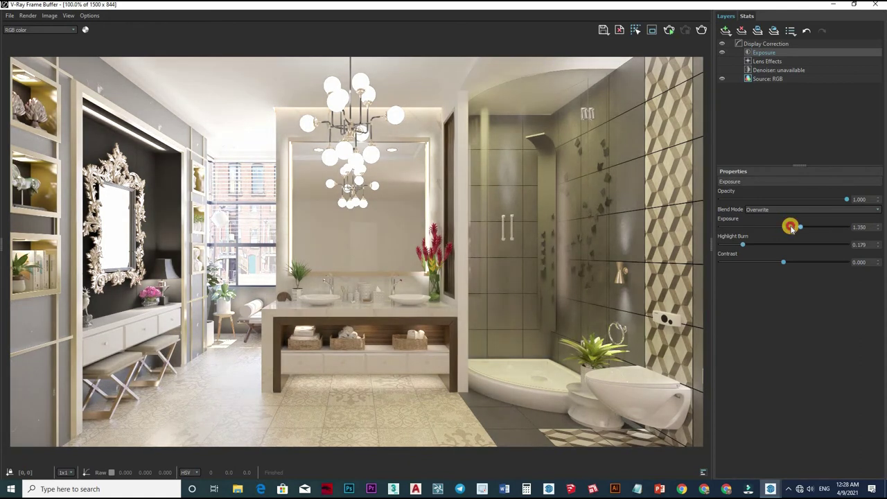
left_click_drag(789, 264, 785, 265)
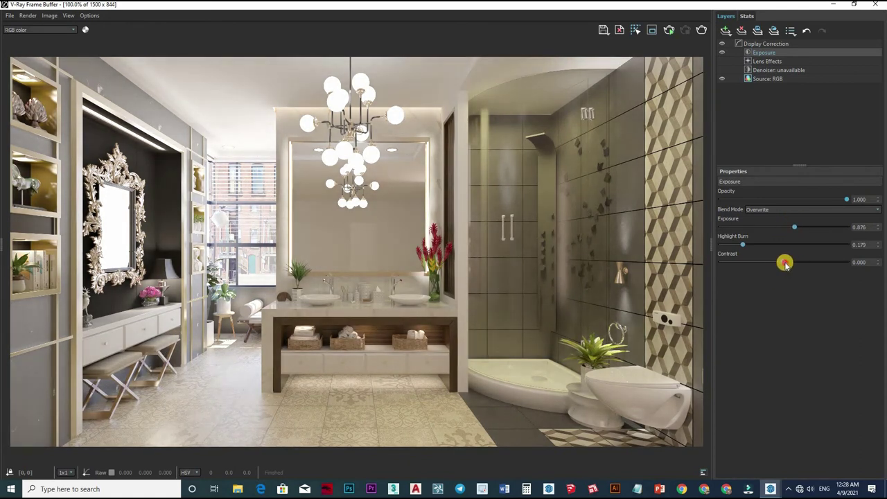
left_click(803, 262)
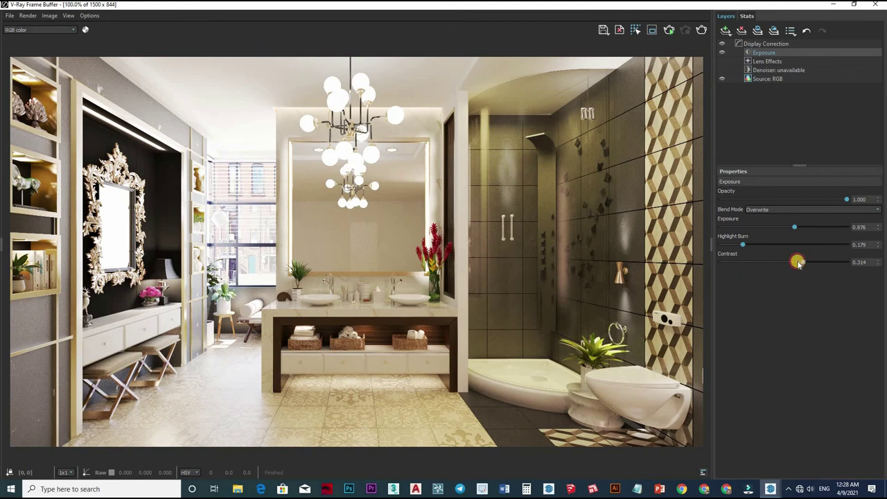
left_click_drag(790, 257, 796, 257)
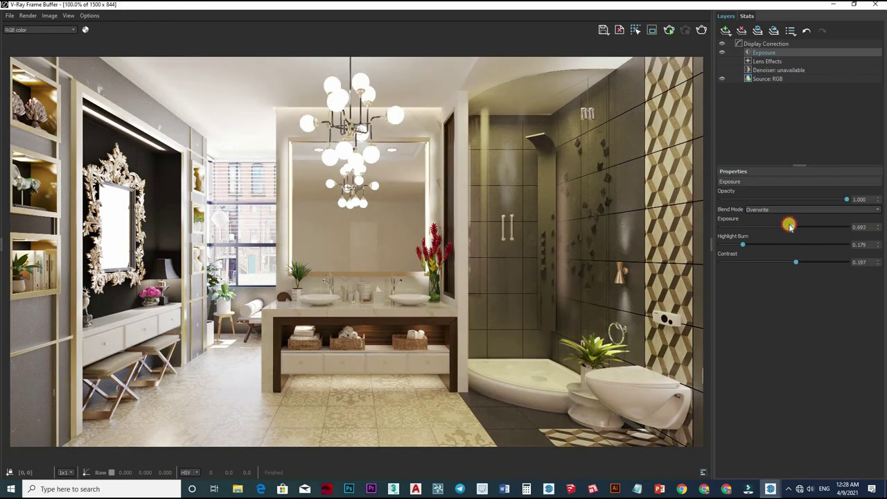
left_click_drag(803, 227, 788, 227)
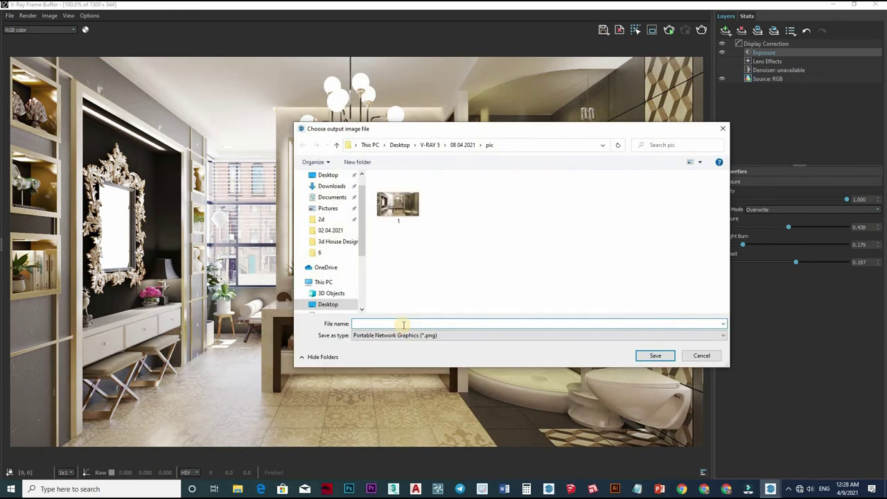
key("Escape")
left_click(725, 30)
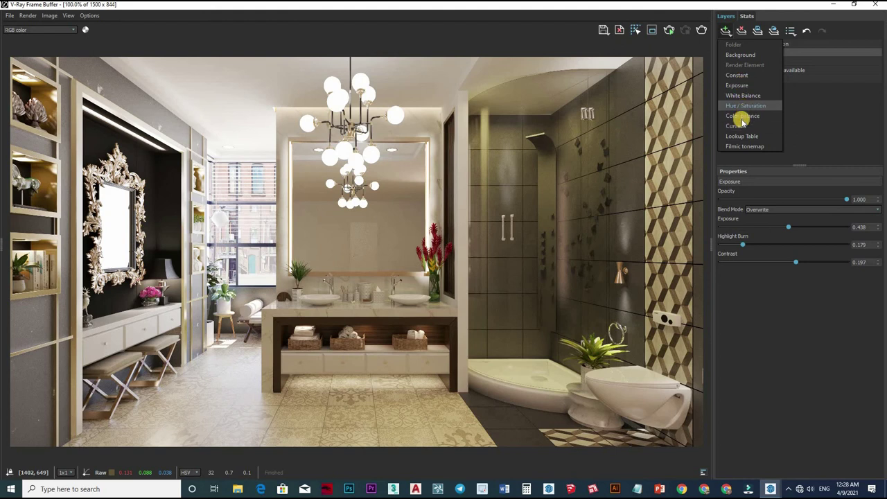
Add a Curves layer, raise three master-curve points to brighten the render, and save as 3.png.
left_click(735, 125)
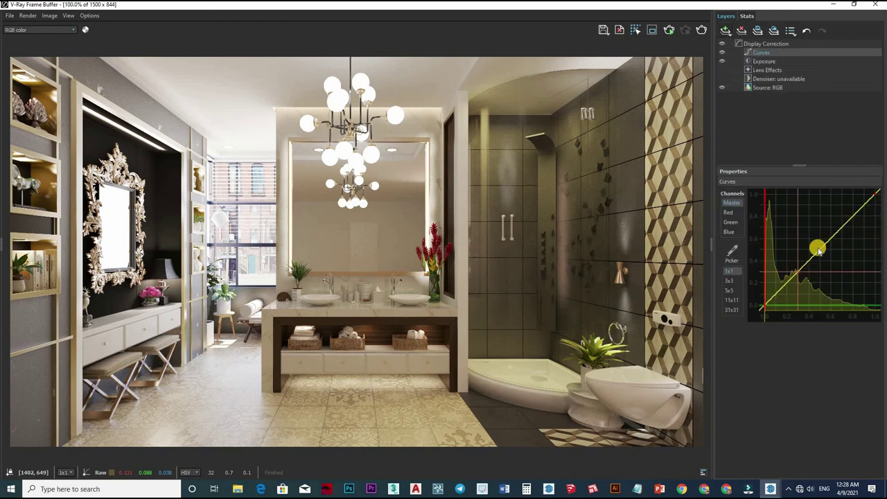
left_click(836, 231)
left_click(849, 218)
left_click(822, 245)
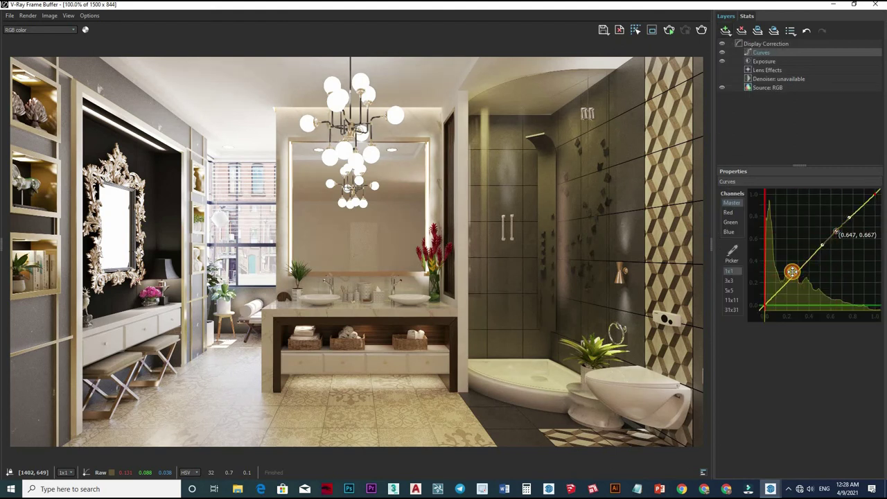
left_click_drag(792, 272, 790, 267)
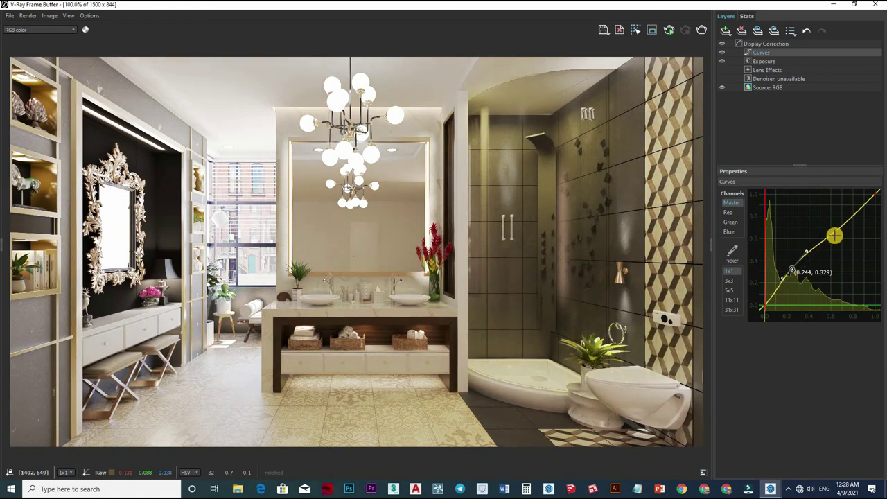
left_click_drag(835, 235, 846, 235)
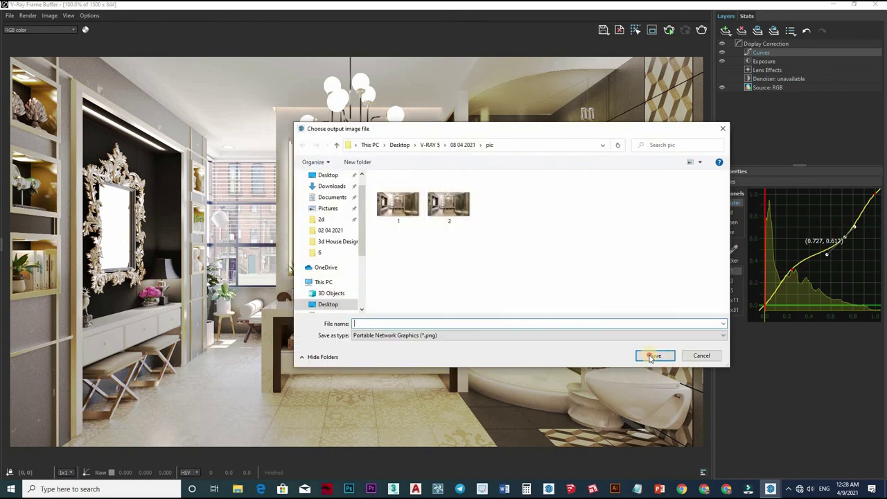
type("3")
key("Return")
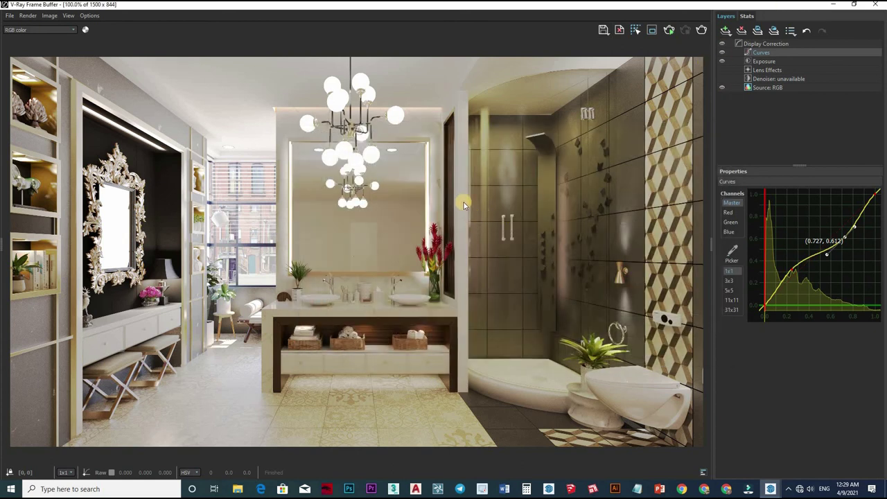